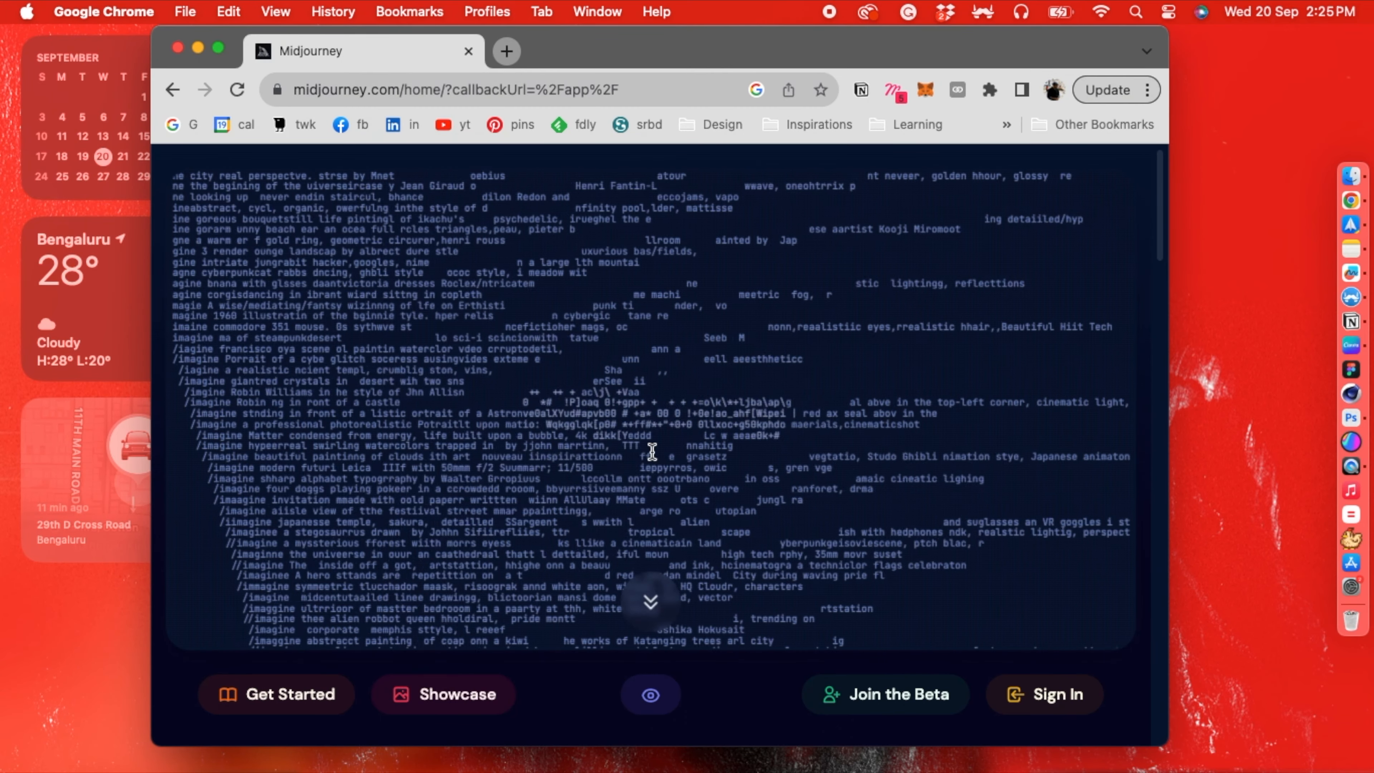
- Look over Midjourney's About section and the recent images in the Community Showcase, then close the browser window
click(651, 600)
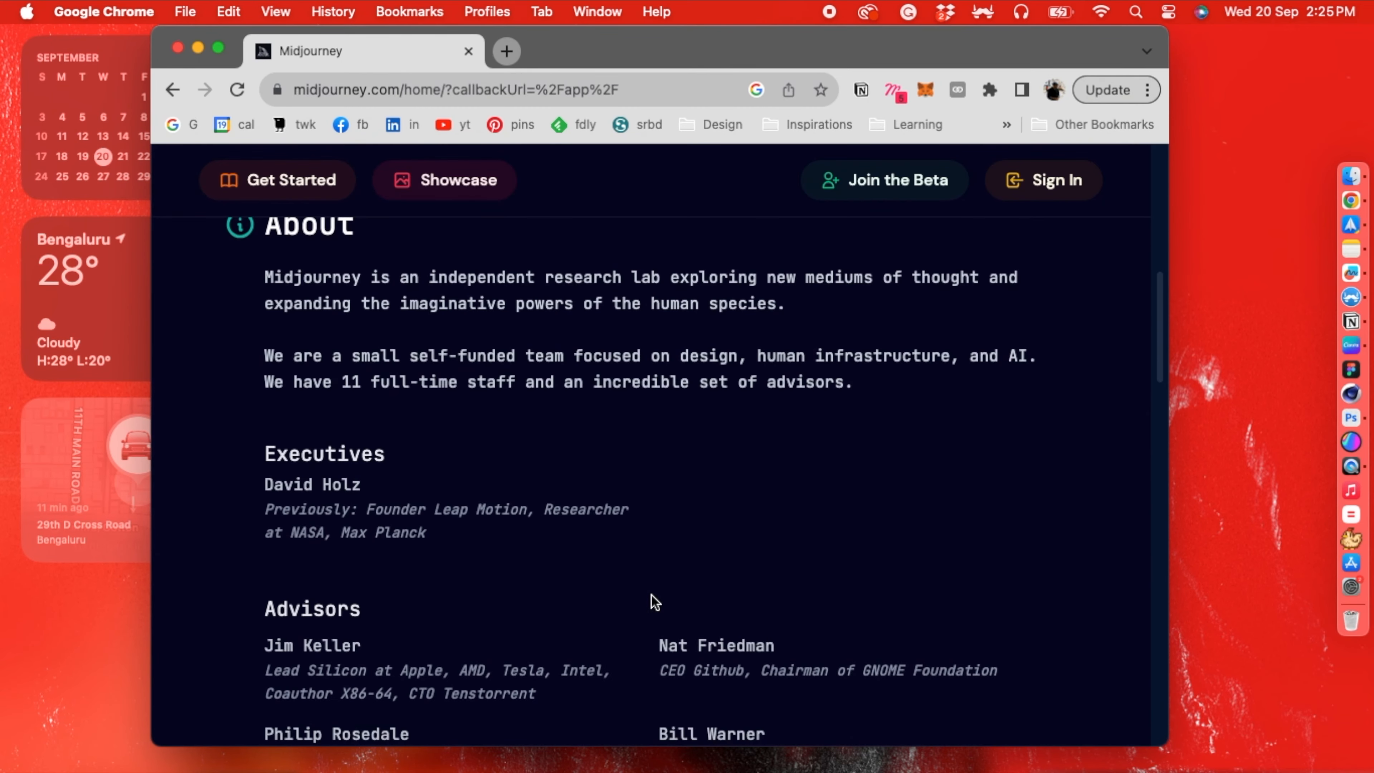
scroll(651, 601, up, 10)
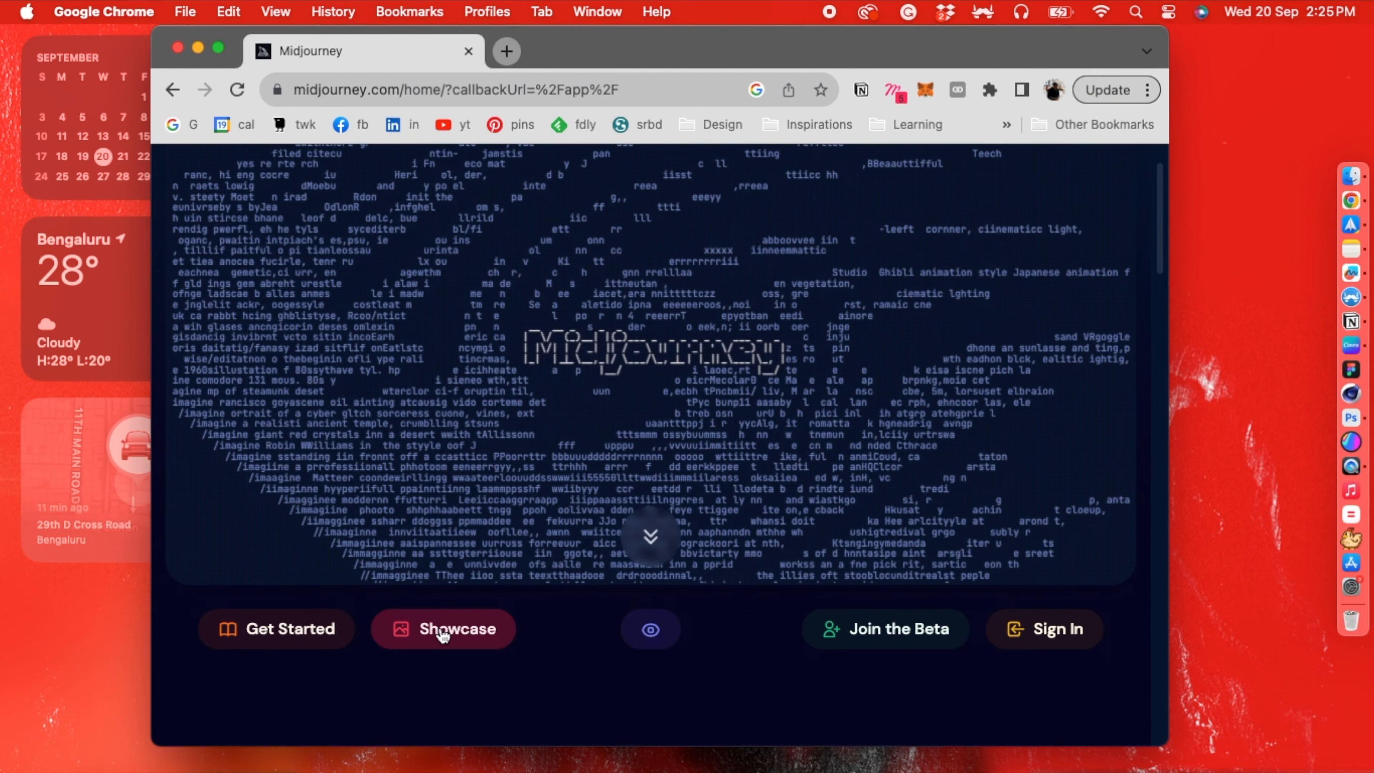
click(443, 628)
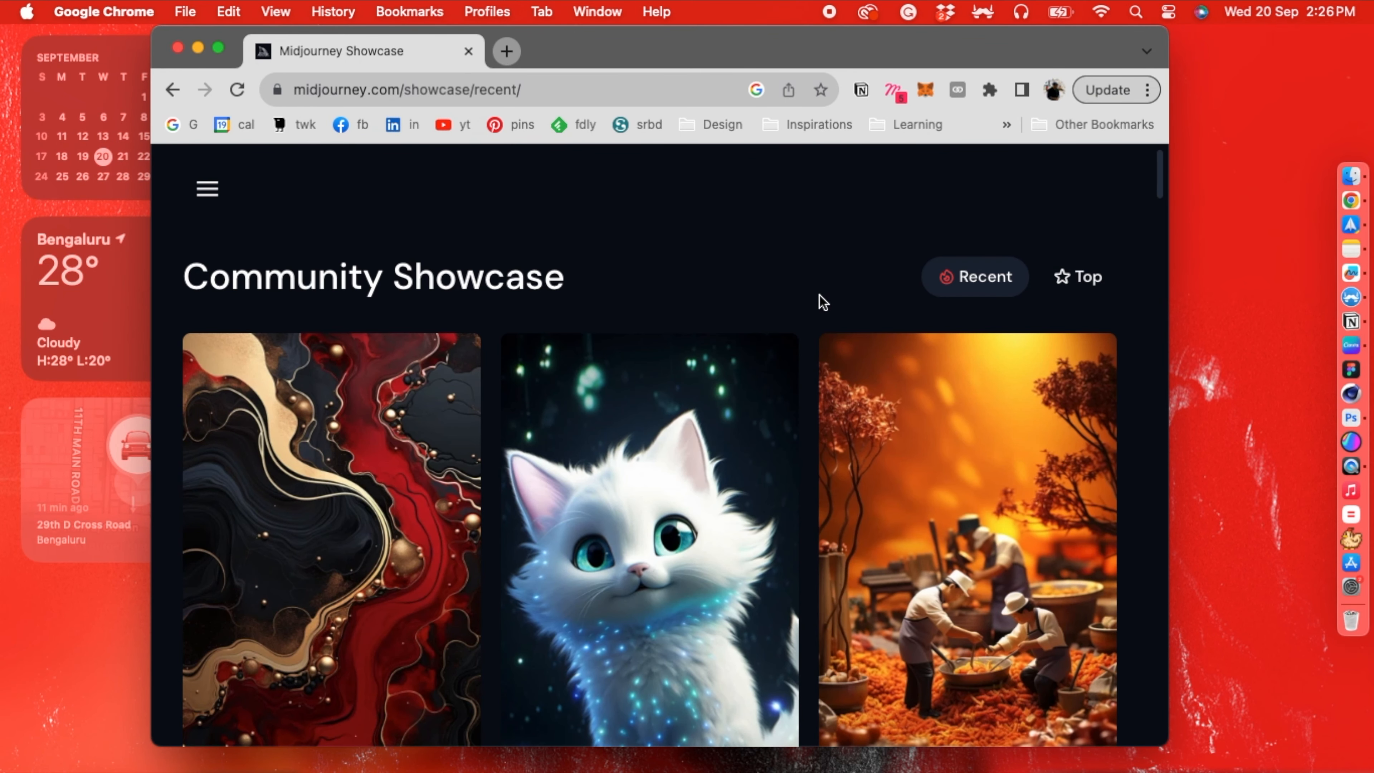
scroll(816, 299, down, 6)
scroll(816, 303, down, 7)
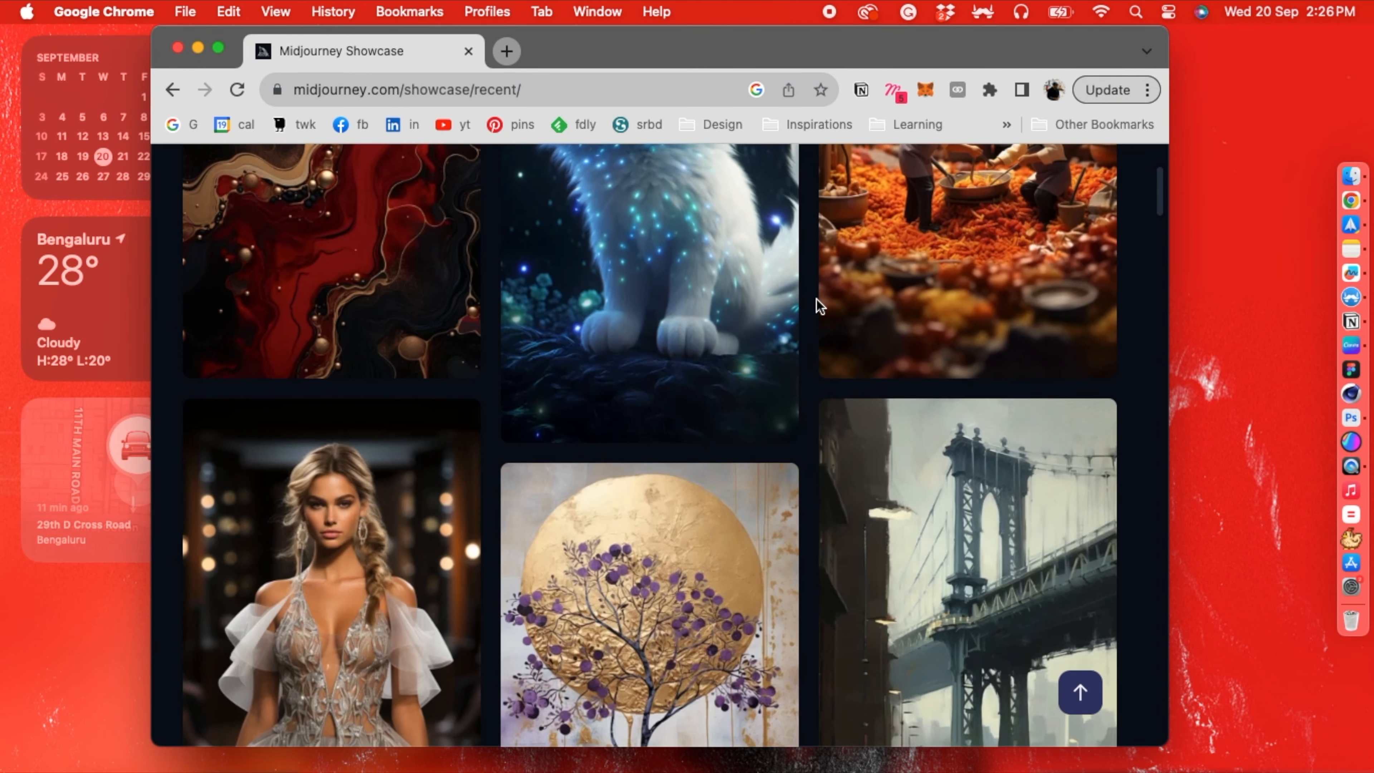
scroll(814, 298, up, 10)
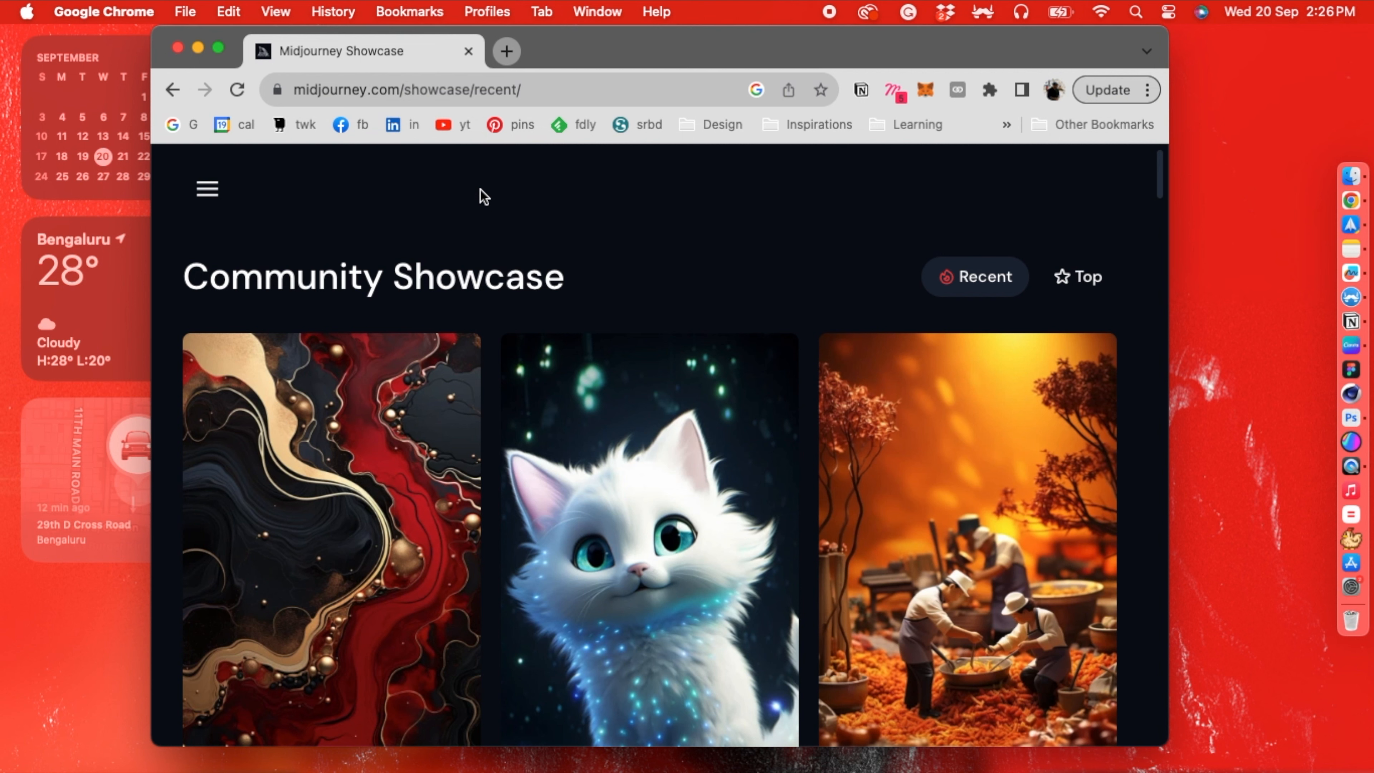
click(178, 47)
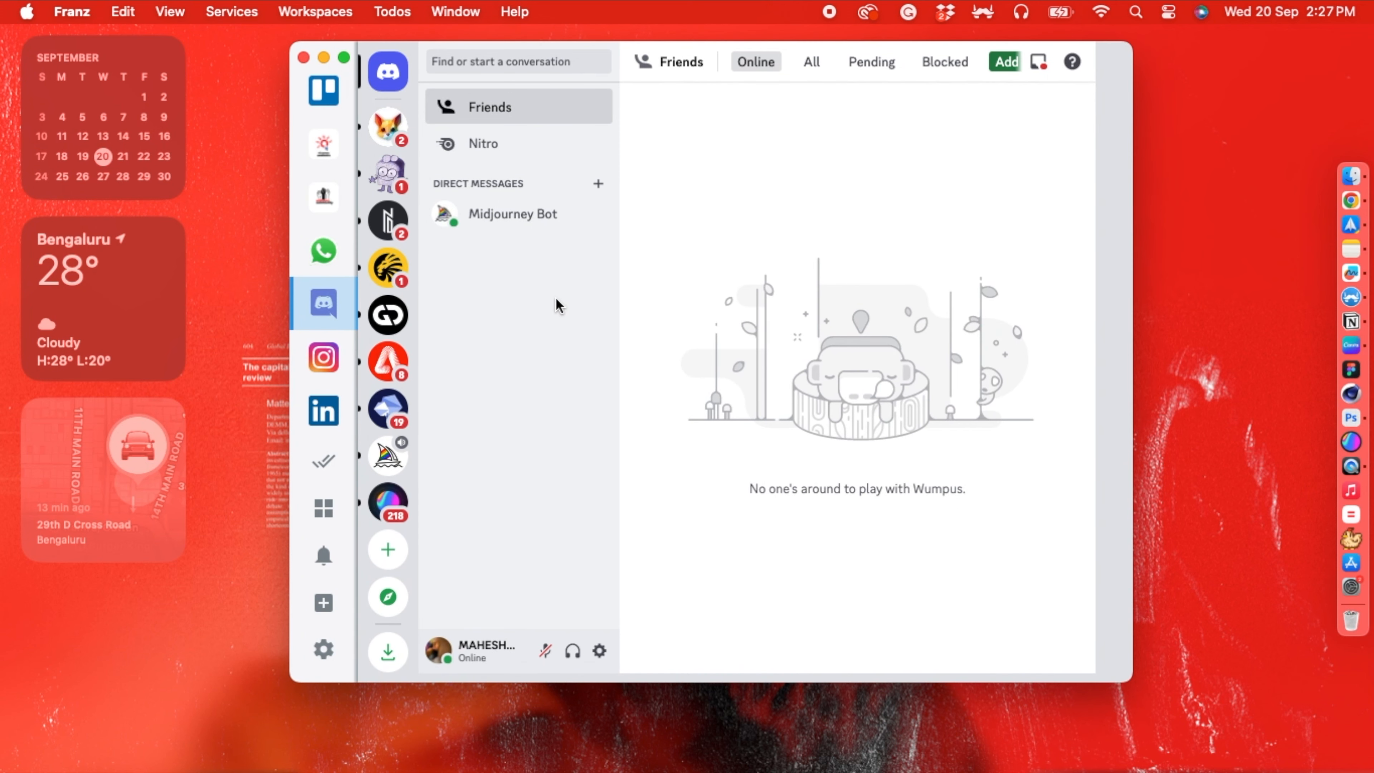
- Open the Midjourney Bot direct messages in Franz's Discord service and start an /imagine prompt
click(515, 219)
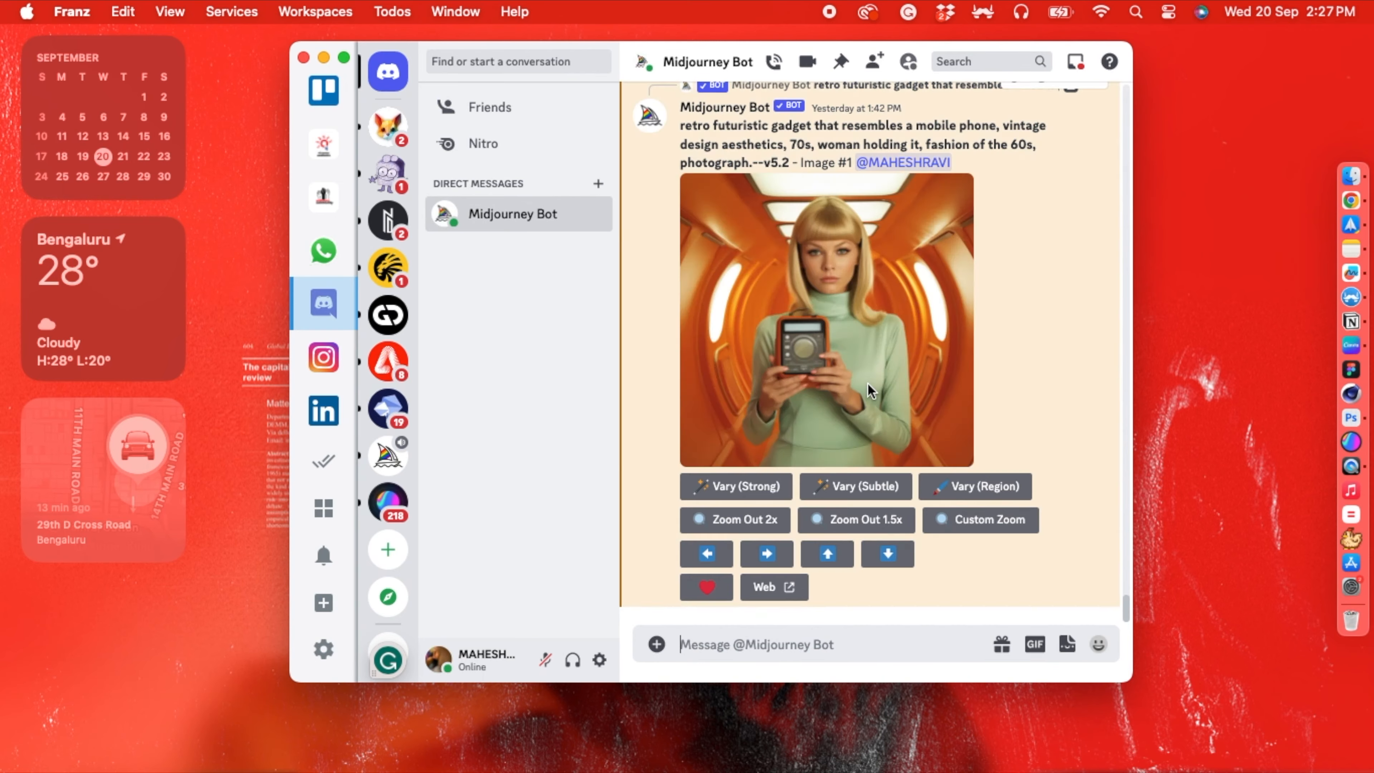
scroll(867, 383, up, 10)
scroll(867, 382, up, 20)
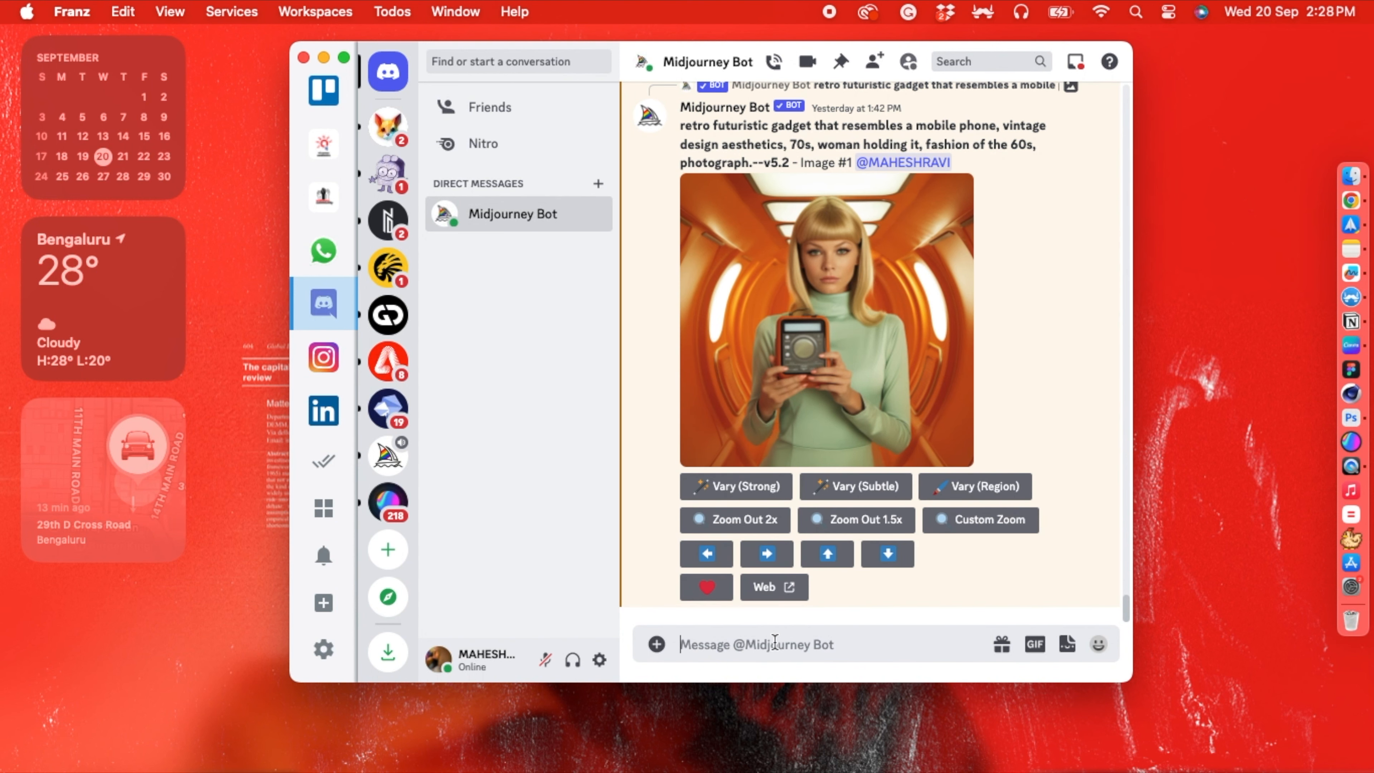
text(/i)
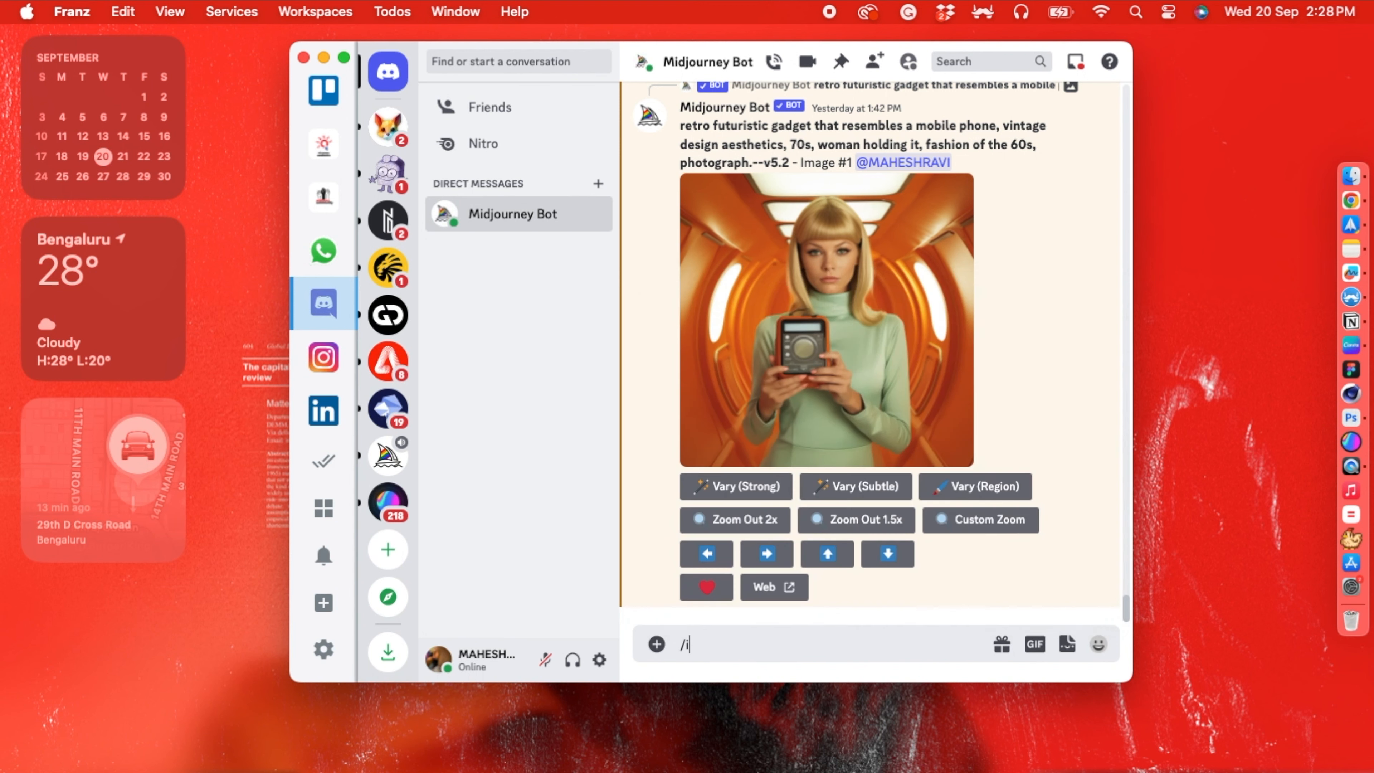
text(magine)
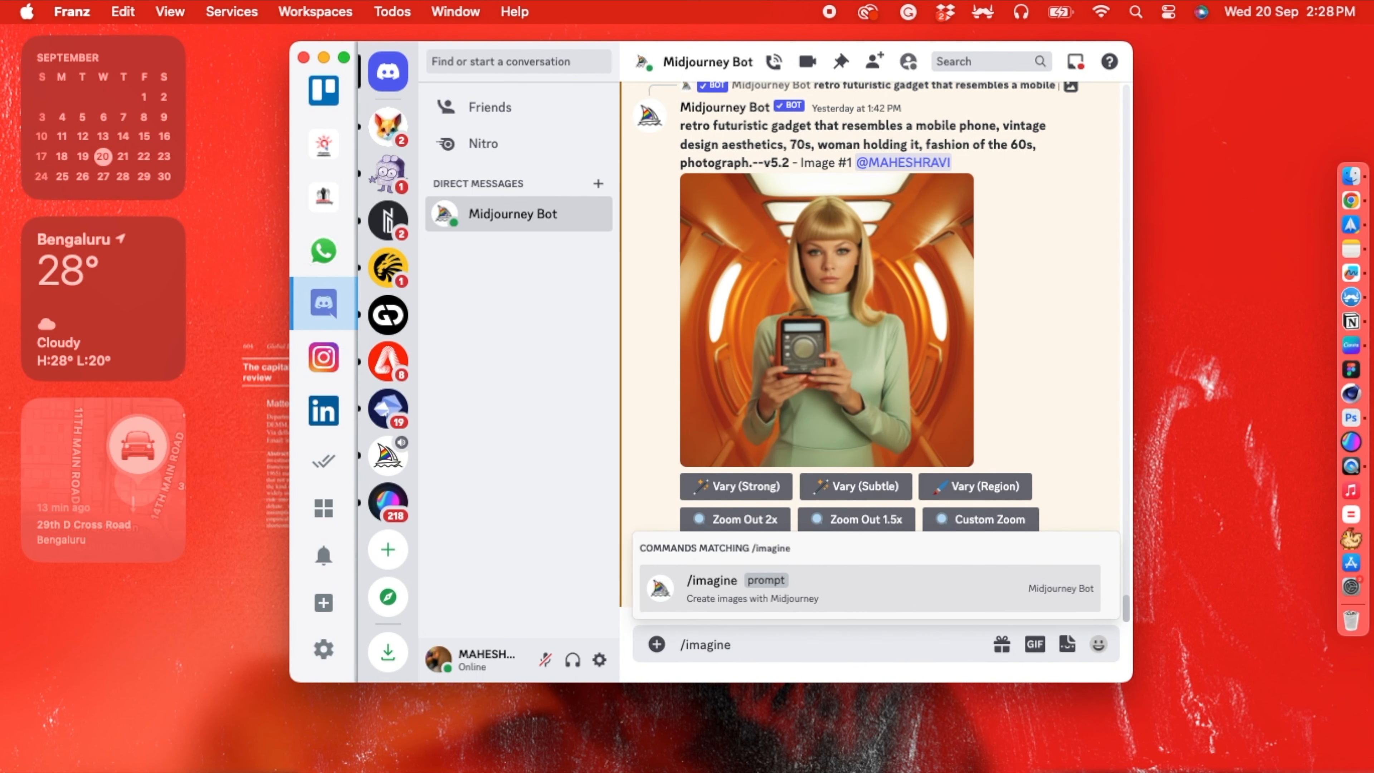
key(Tab)
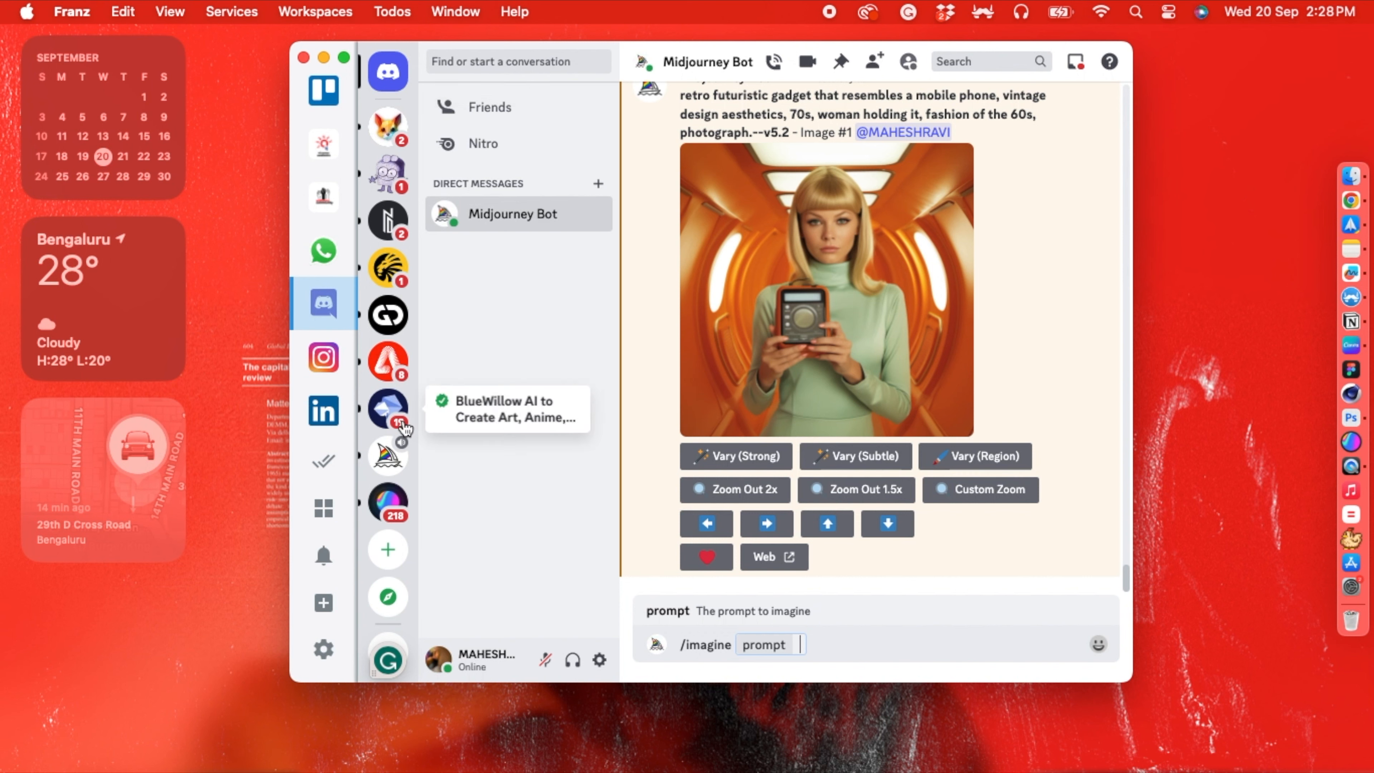
- View the newbies-67 channel on the Midjourney server and return to the Midjourney Bot direct messages
click(378, 469)
scroll(508, 474, down, 5)
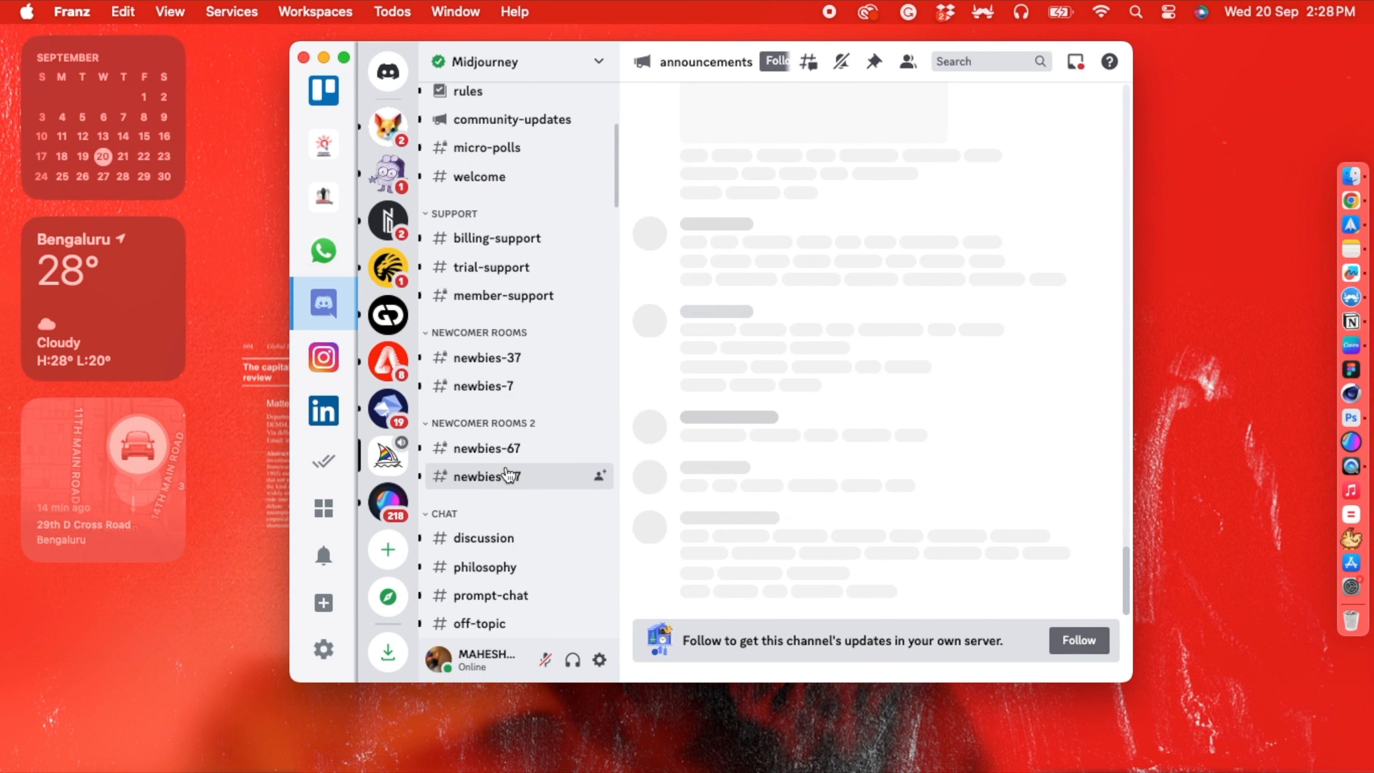
click(489, 455)
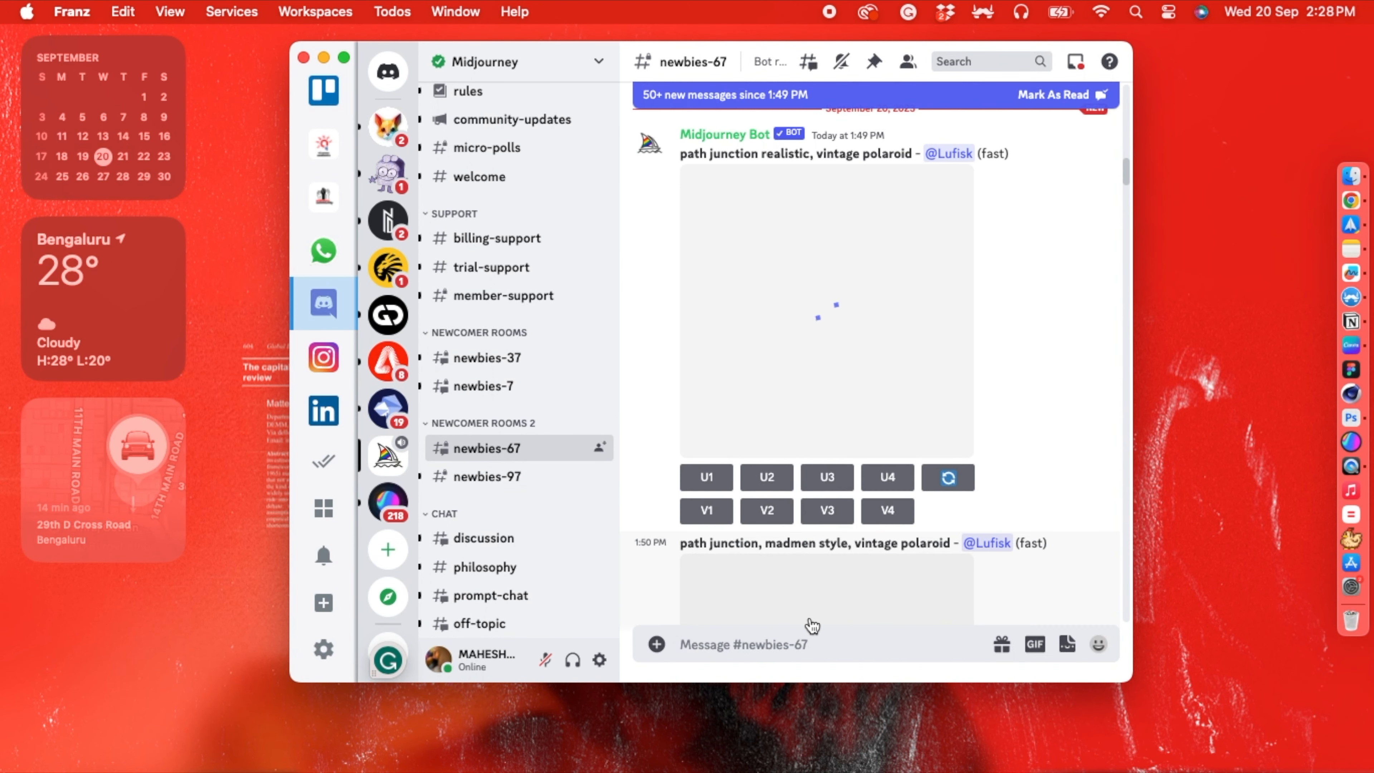
click(394, 80)
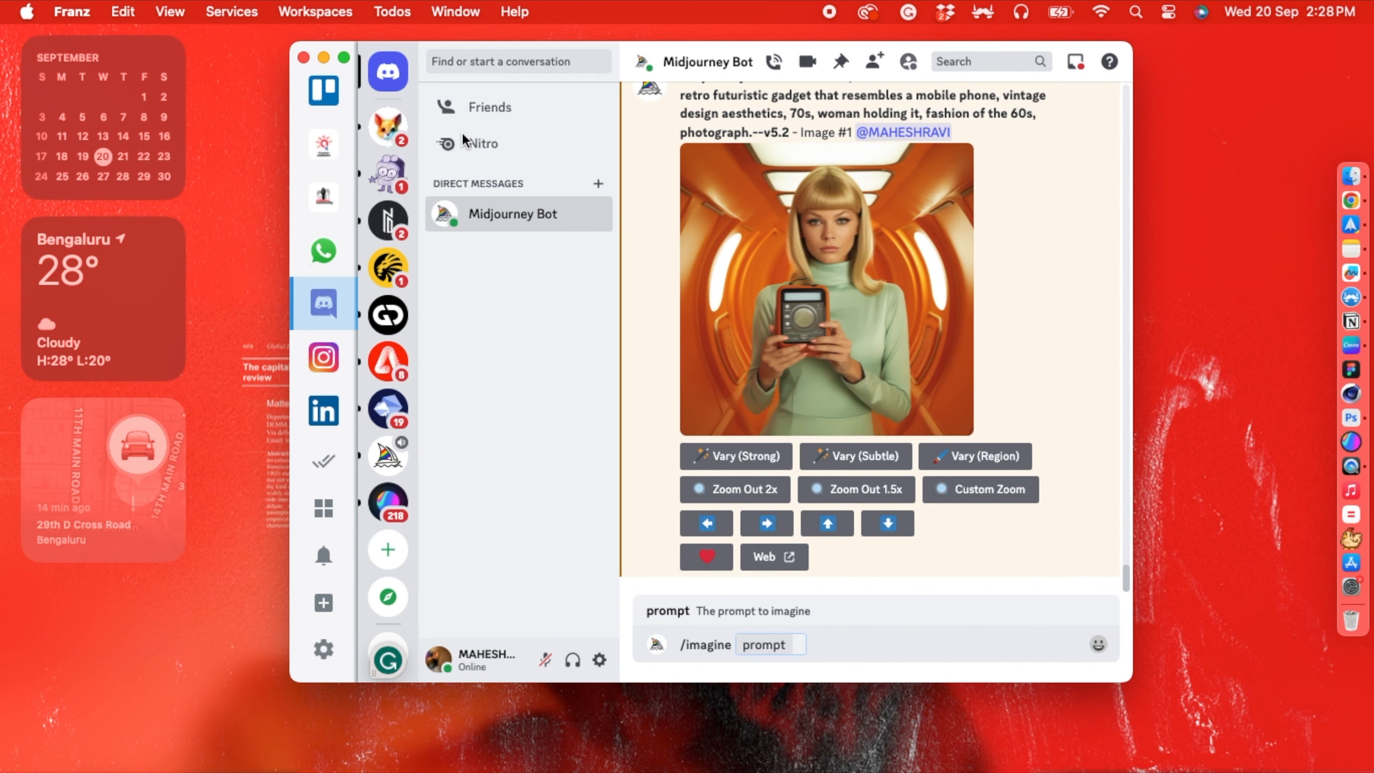
click(547, 211)
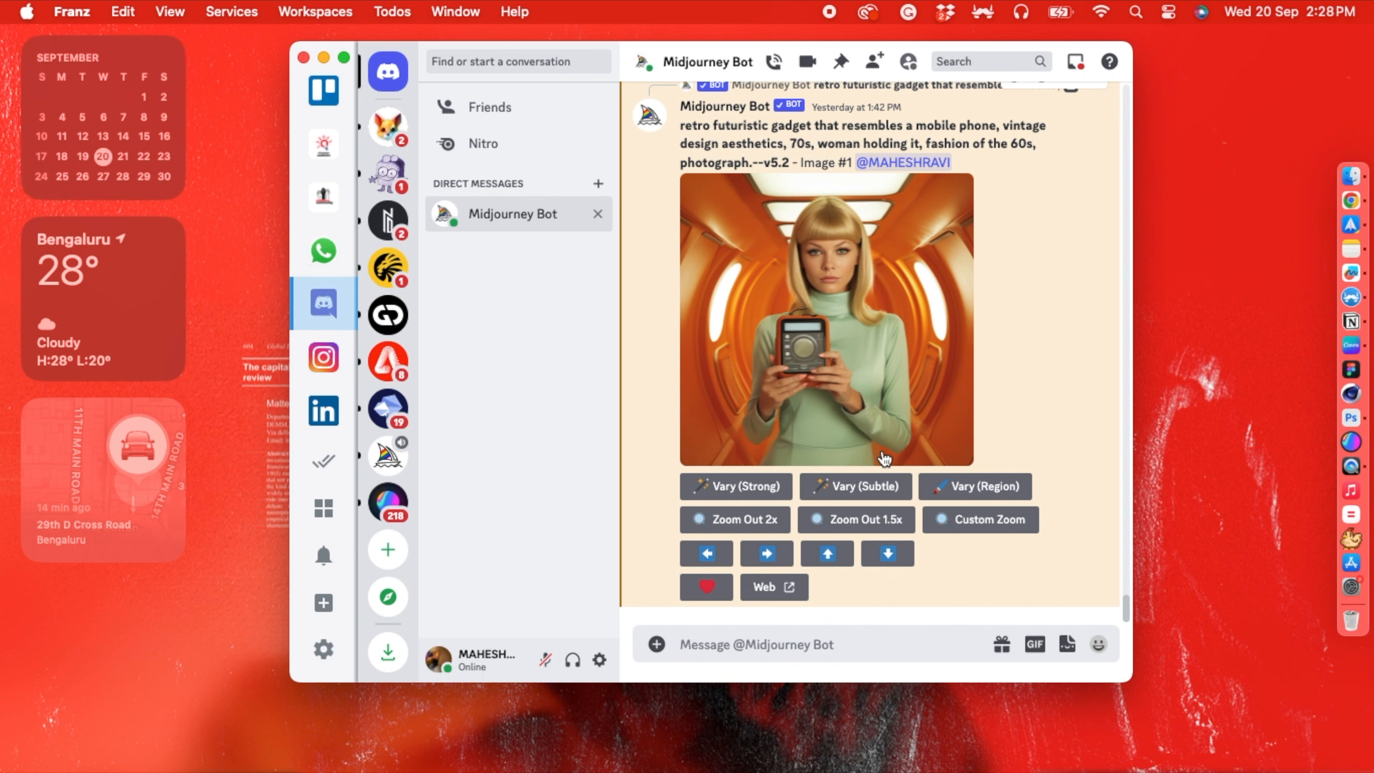
click(836, 654)
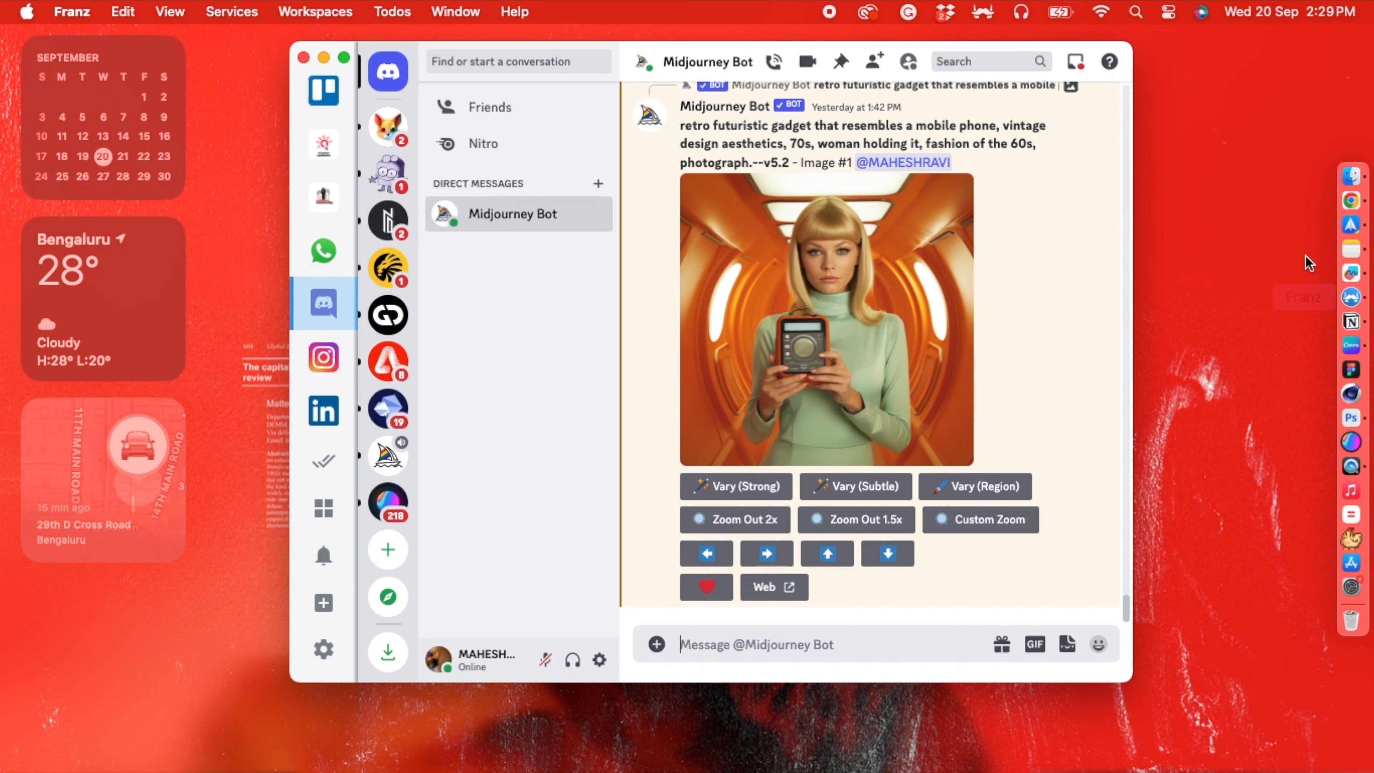
- Switch to Chrome and search Unsplash for "portrait" photos
click(1351, 199)
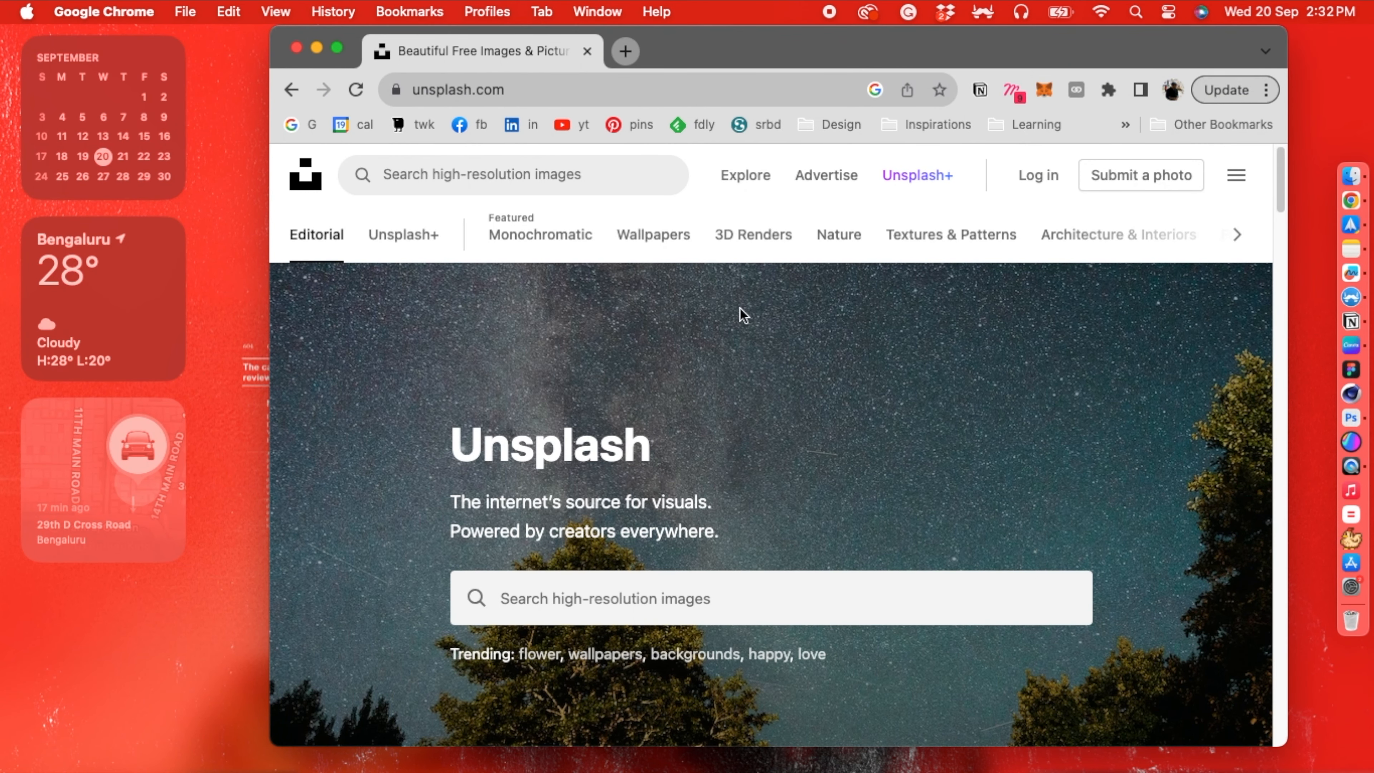
click(589, 189)
text(portrait)
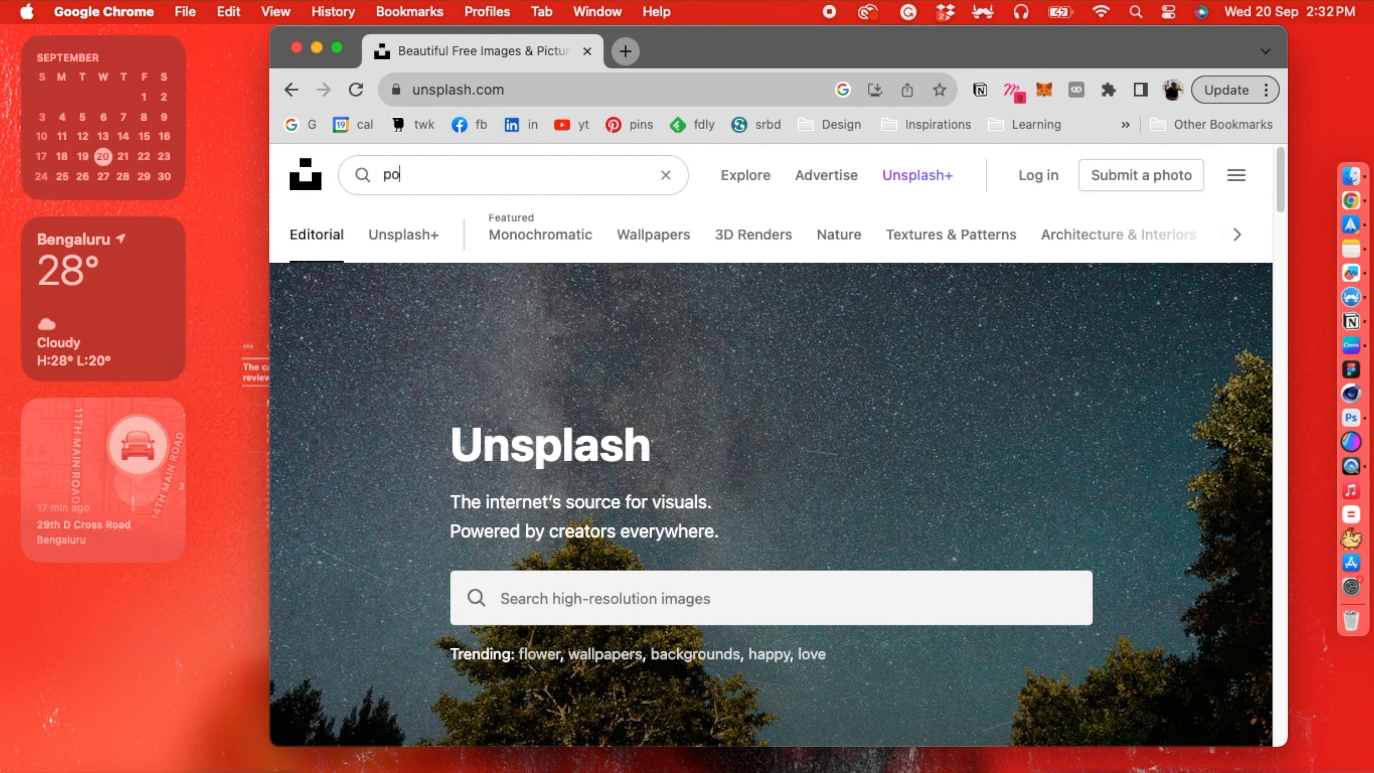
key(Return)
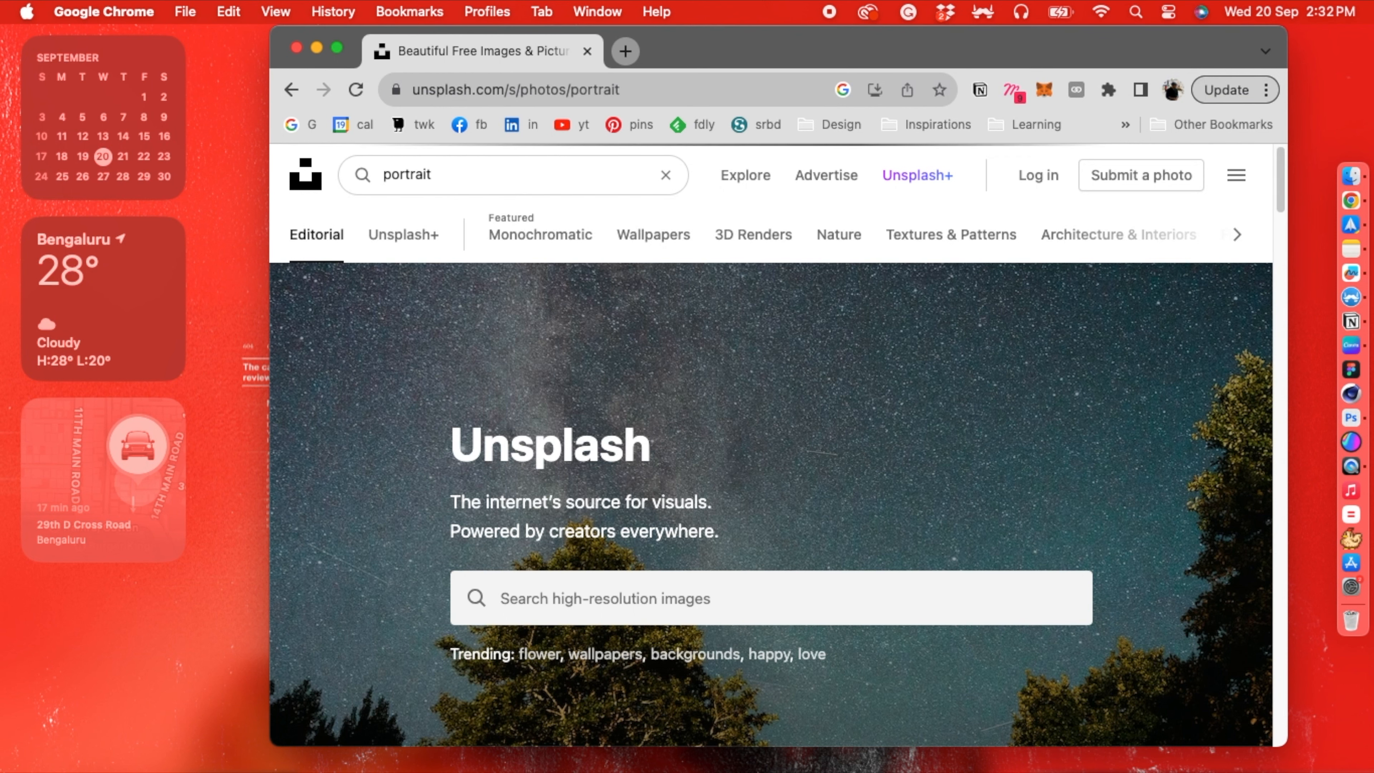
scroll(669, 333, down, 10)
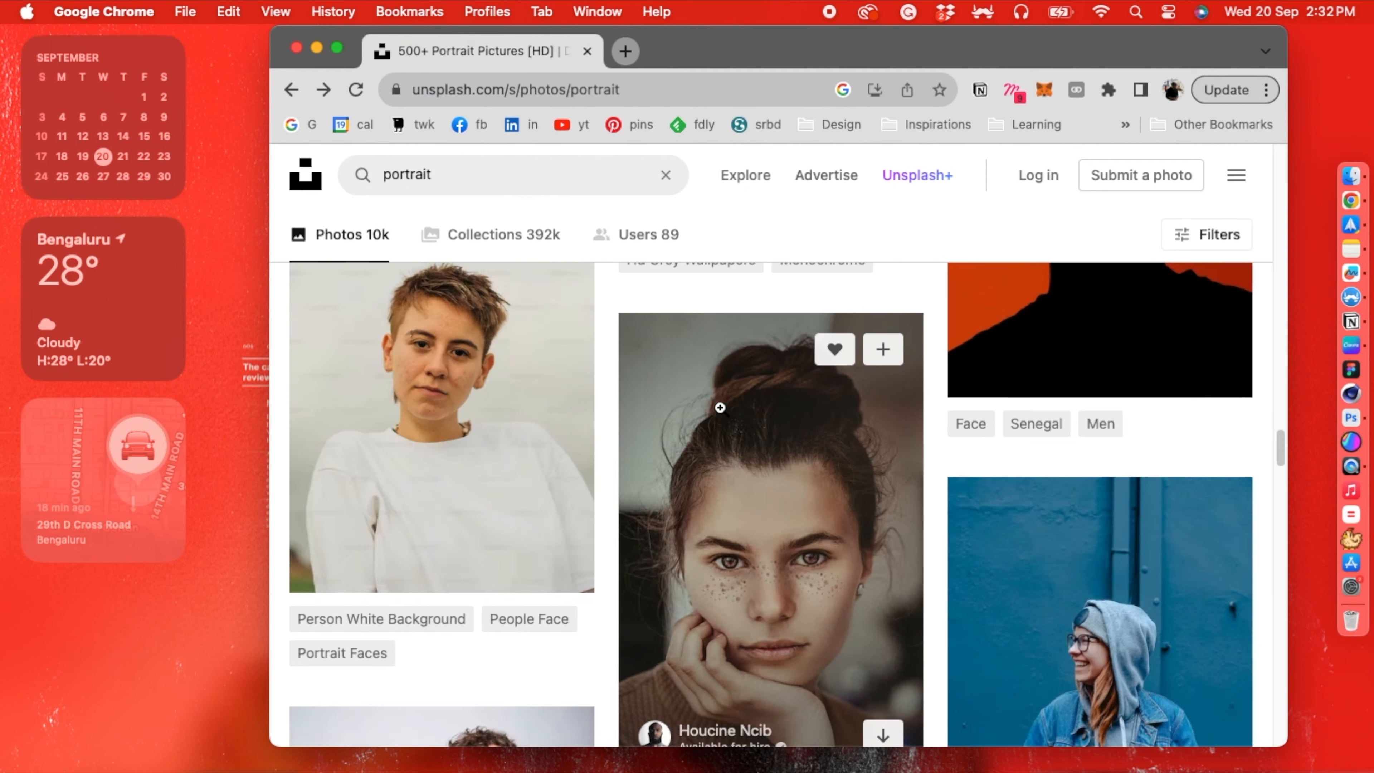
- Open the photo of the freckled woman resting her cheek on her hand and examine its camera details
click(754, 404)
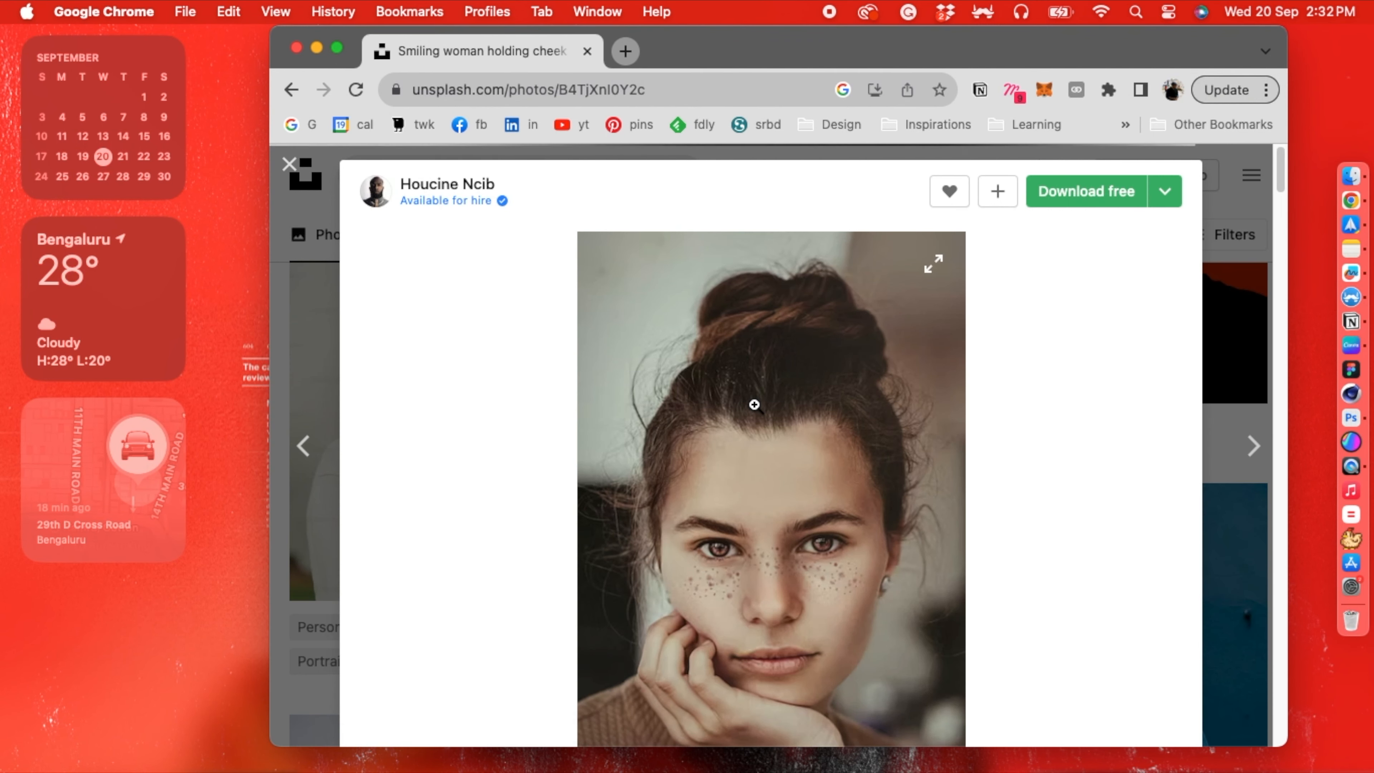
scroll(754, 405, down, 5)
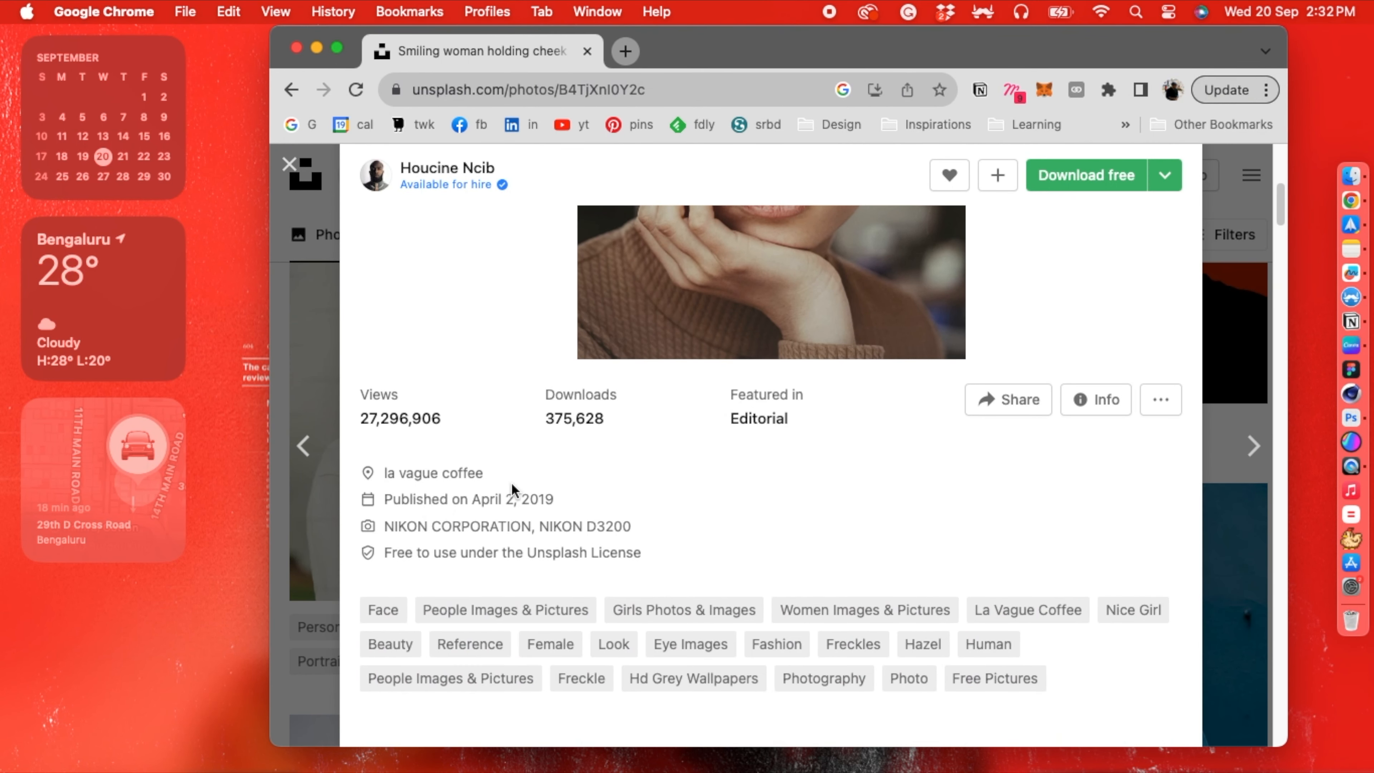
mouse_move(478, 525)
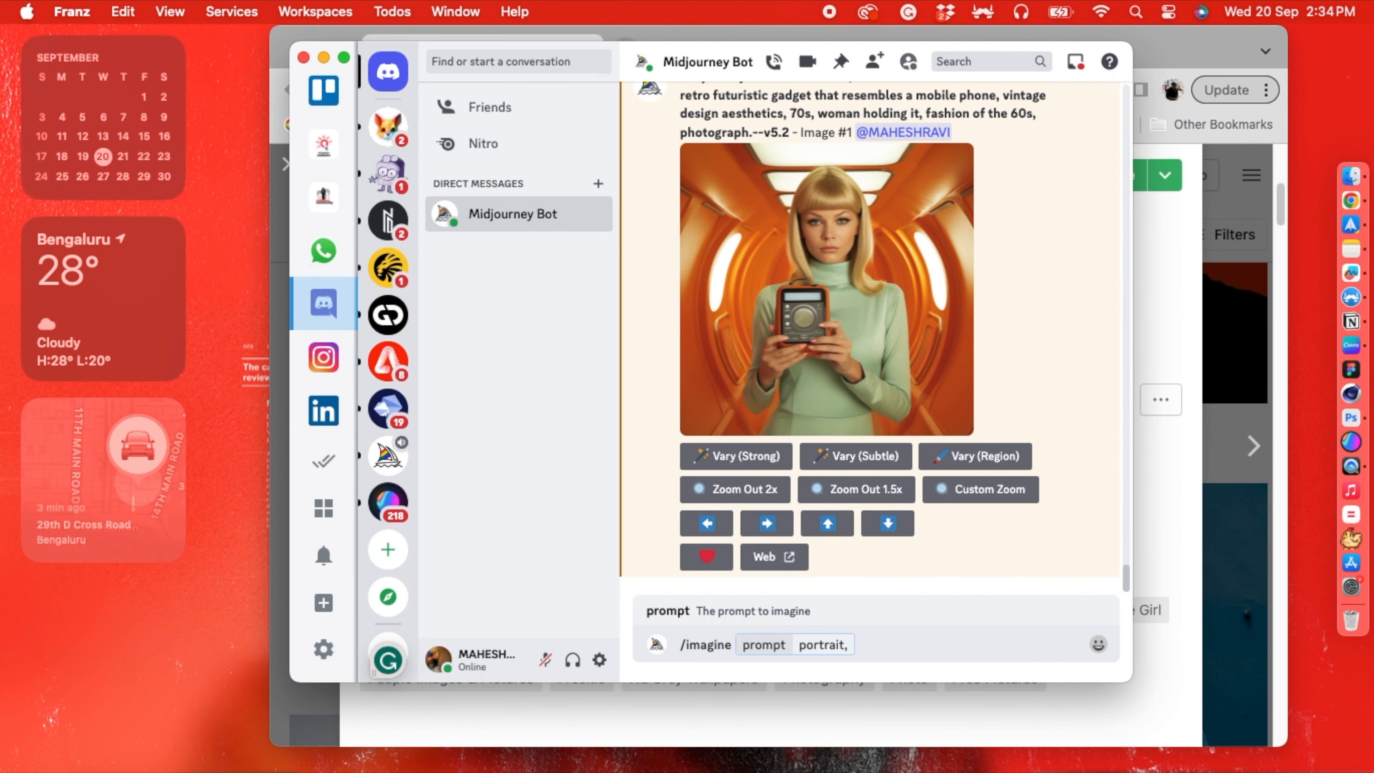
- Continue the /imagine prompt in Franz after "portrait," with "woman,50mm,f2.5,1/1000s,iso100,"
text(oman,)
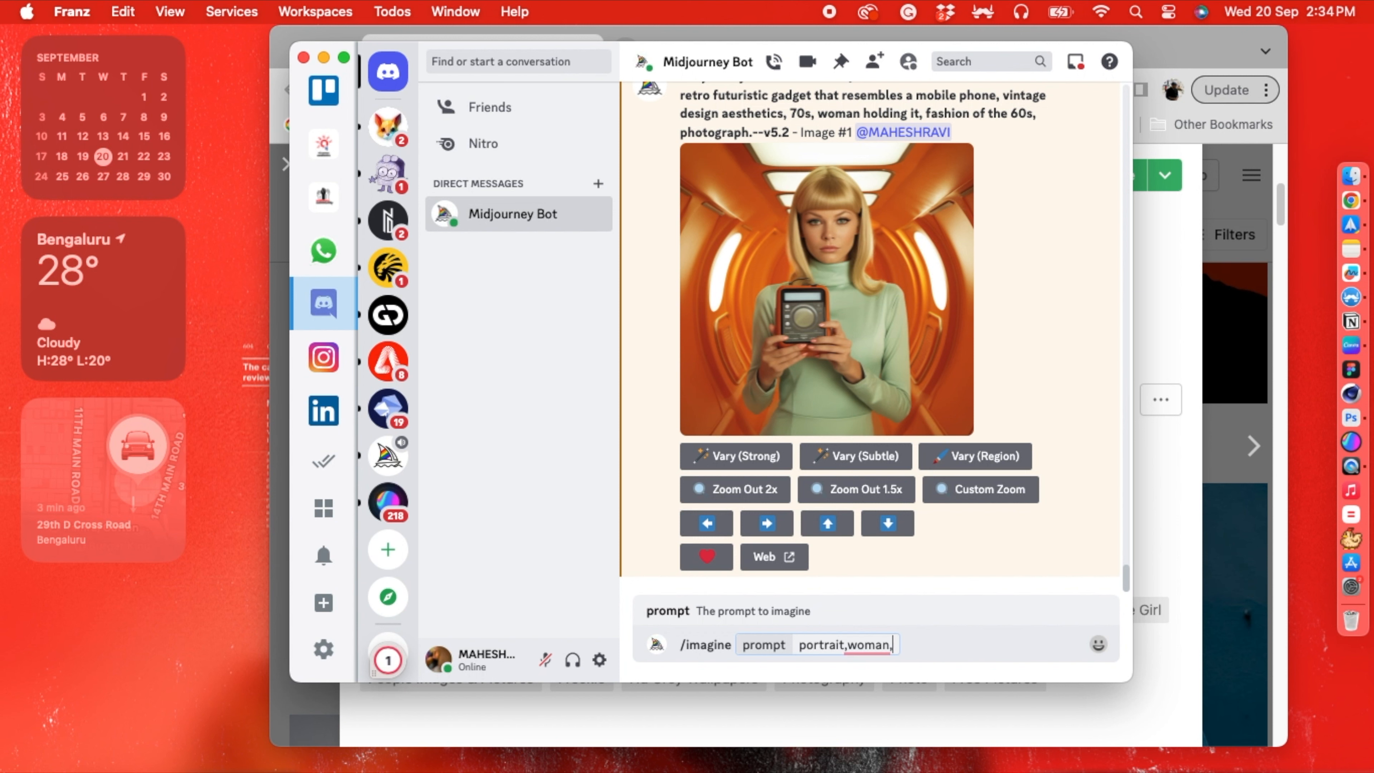
text(50mm,f2)
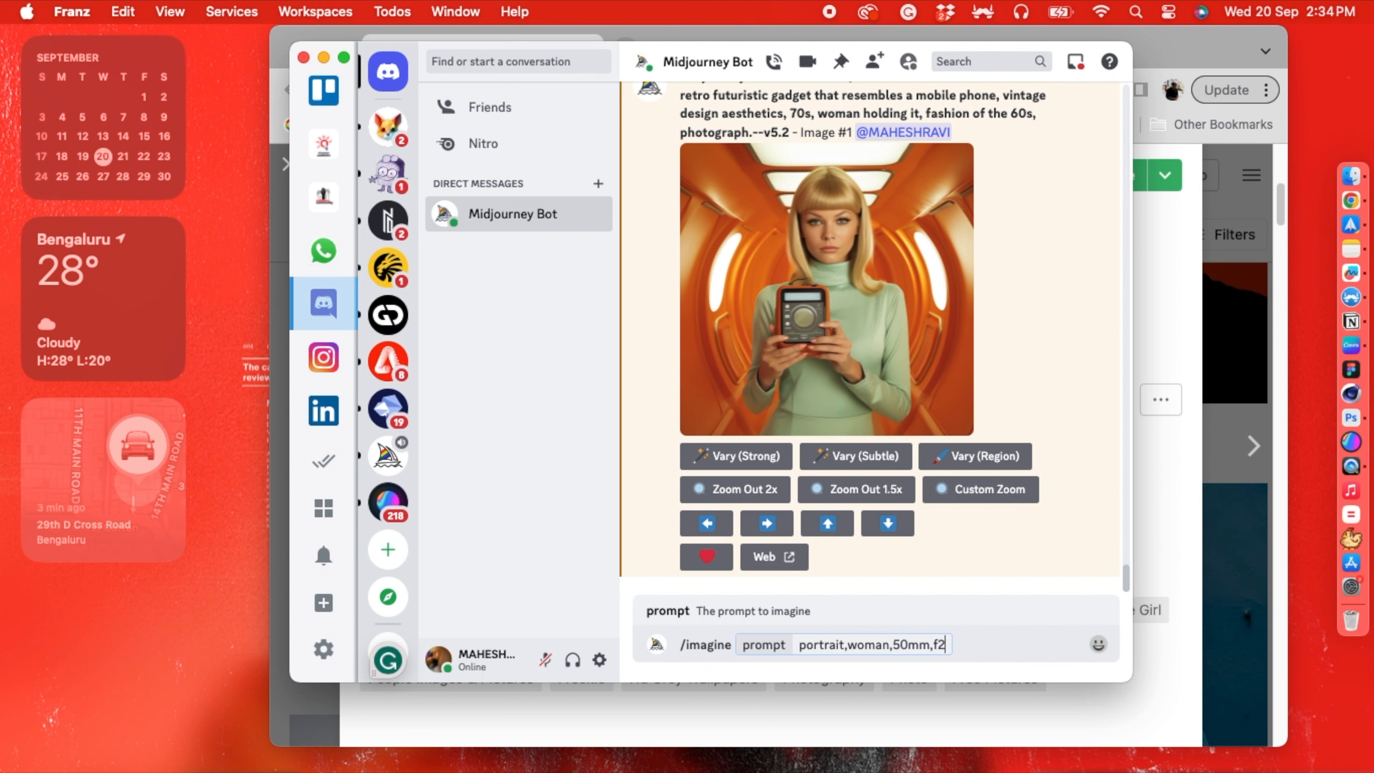
text(.4)
key(BackSpace)
text(5,1/100)
key(BackSpace)
key(BackSpace)
text(00s0s,iso)
- Bring back the Unsplash portrait in Chrome and move the browser window aside so the Franz window stays reachable
key(super+Tab)
scroll(858, 532, up, 5)
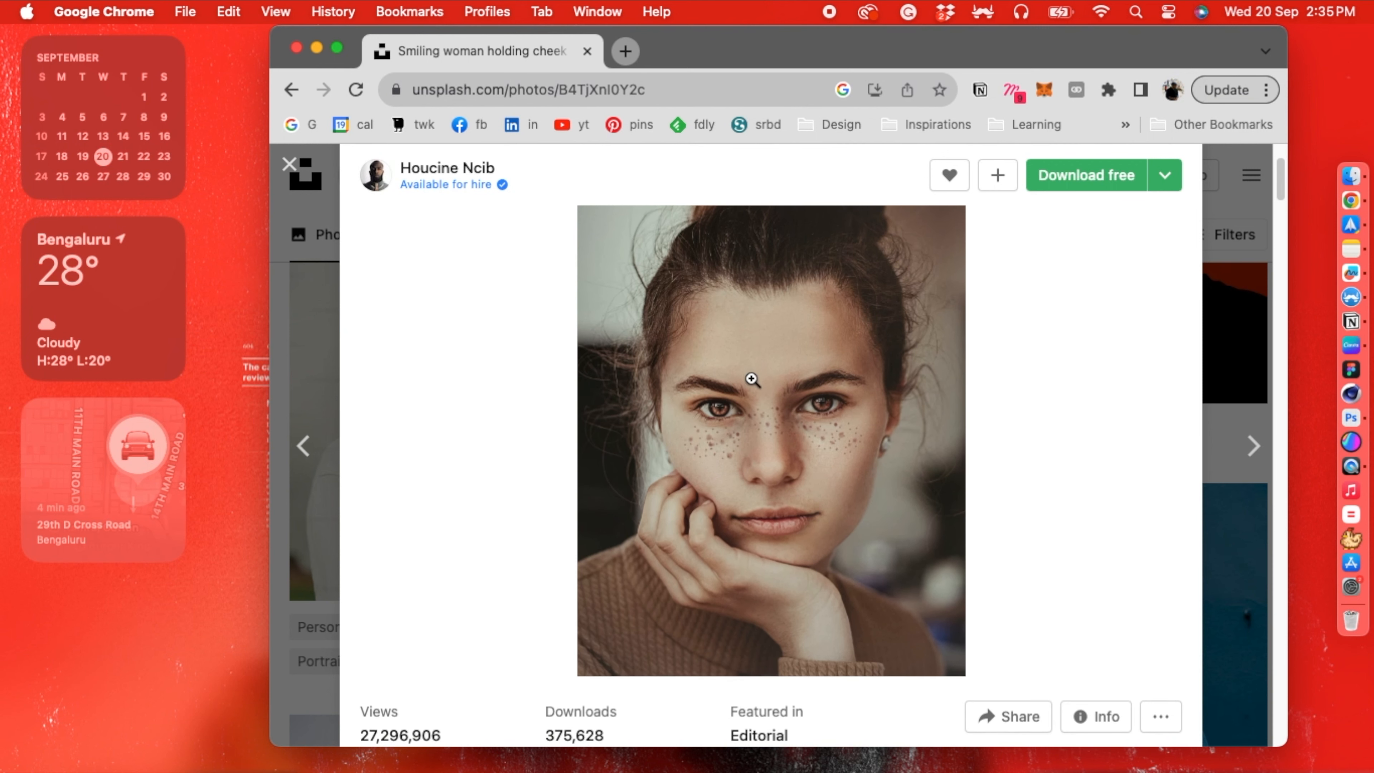
scroll(758, 368, up, 1)
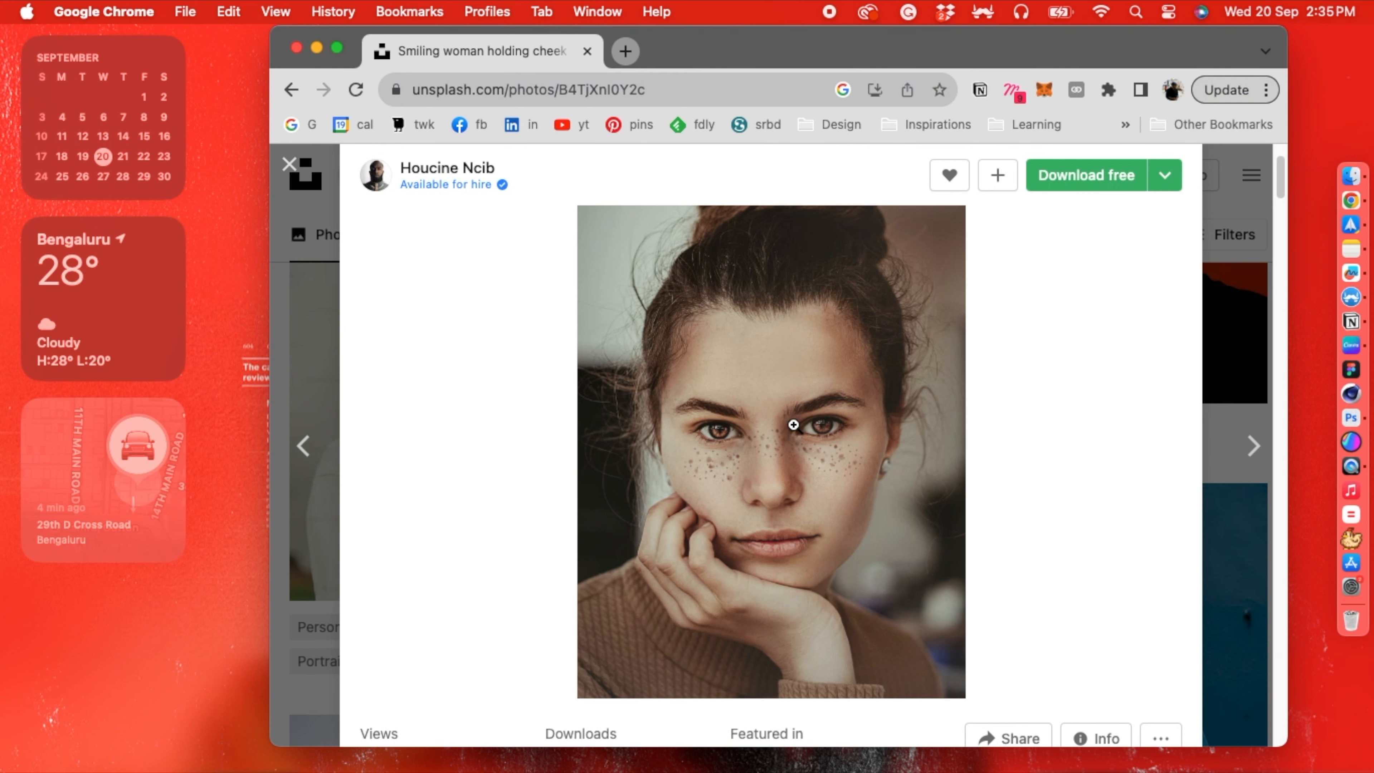
drag(878, 50, 517, 76)
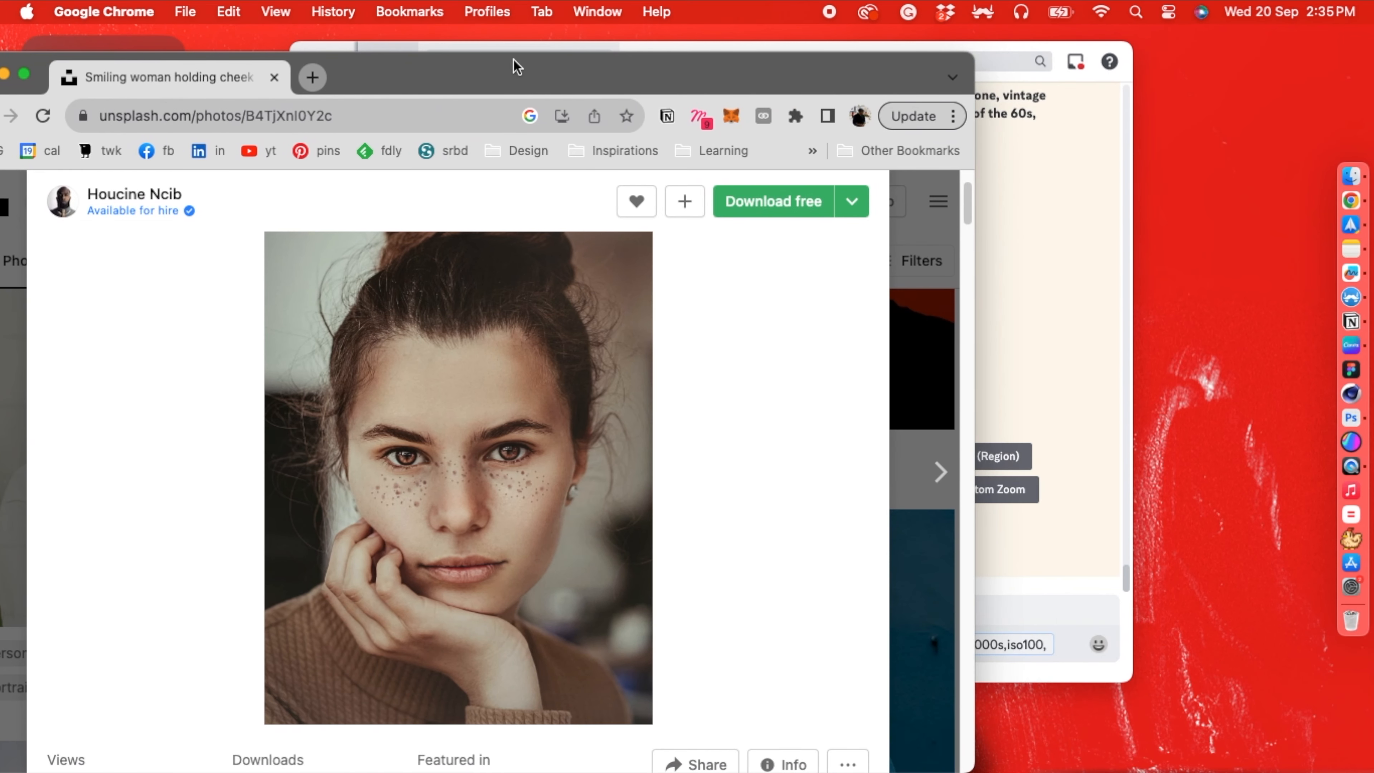
- Insert "with freckles," before "50mm" in the /imagine prompt, using the Unsplash portrait as reference
click(1061, 280)
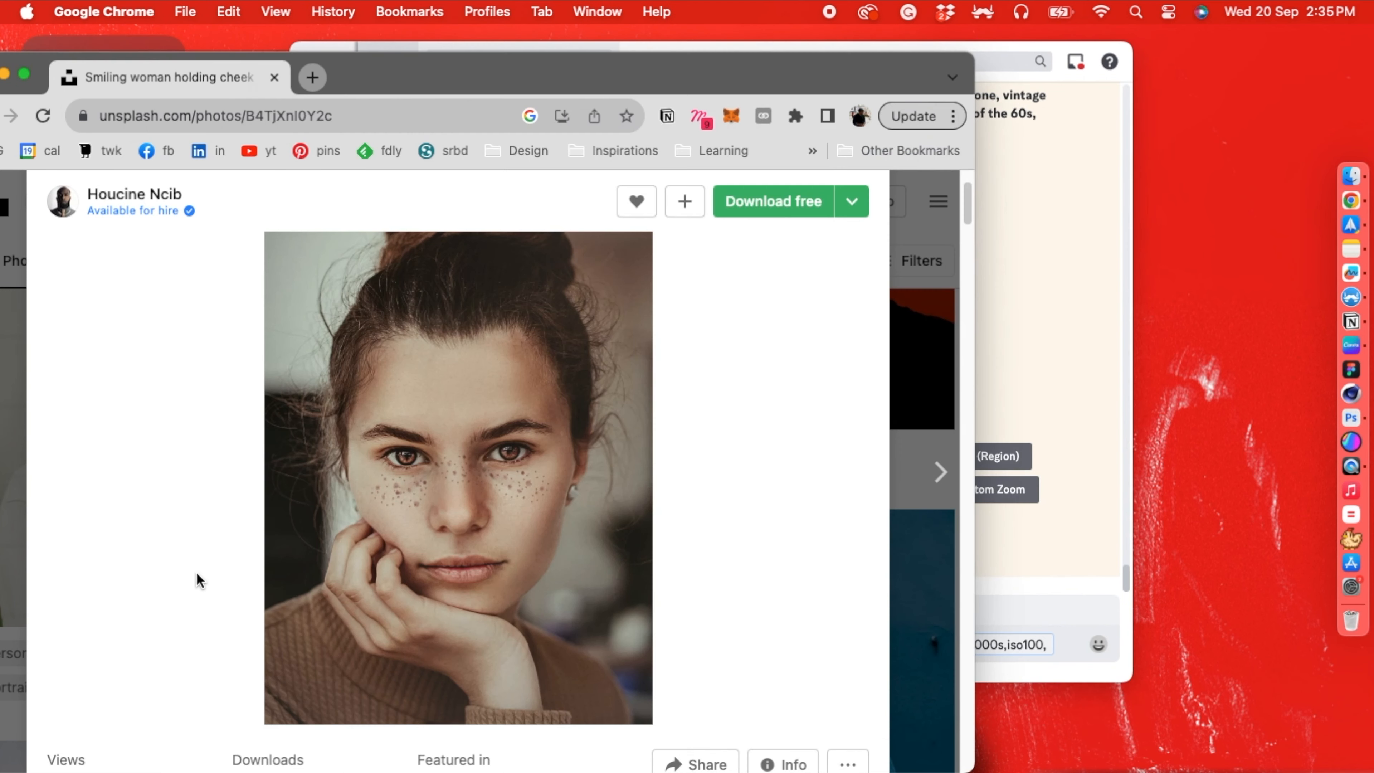
click(198, 577)
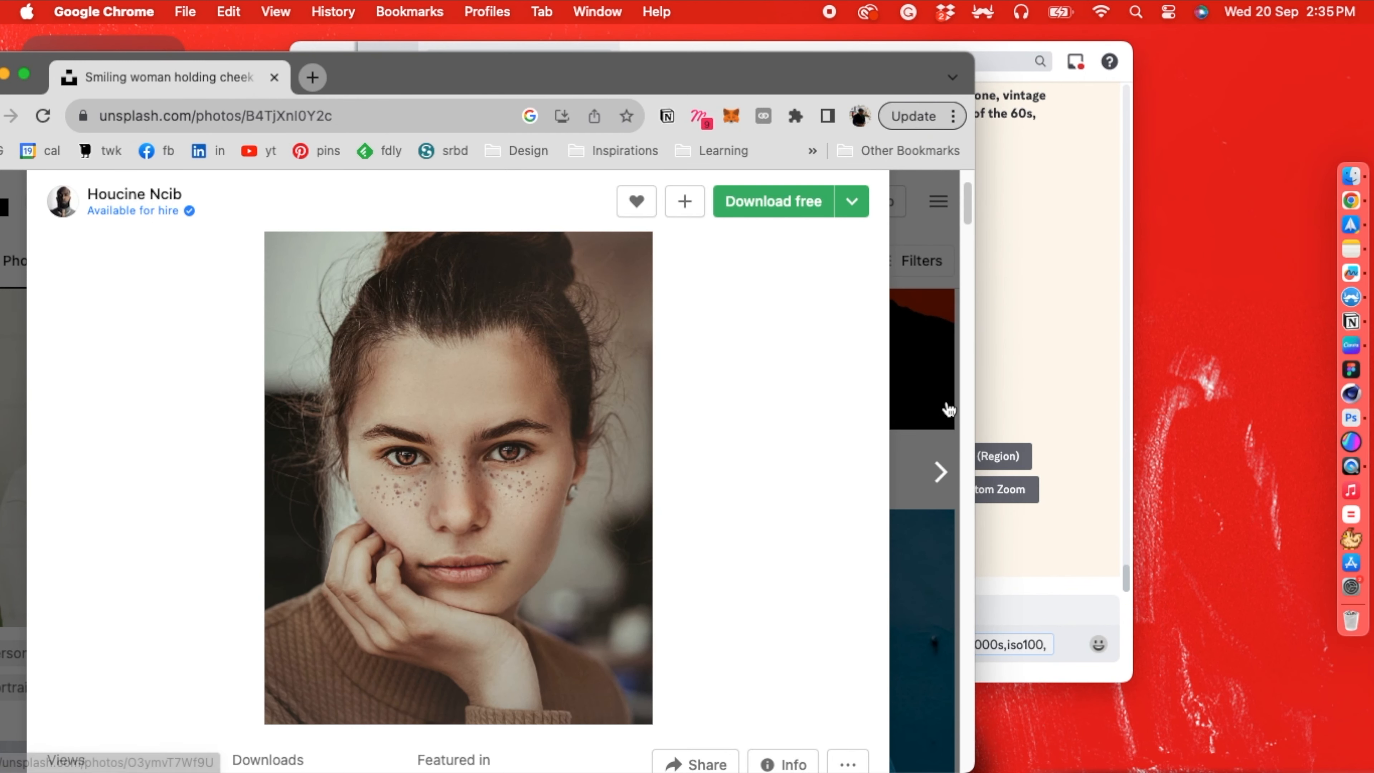
click(1049, 361)
text(with )
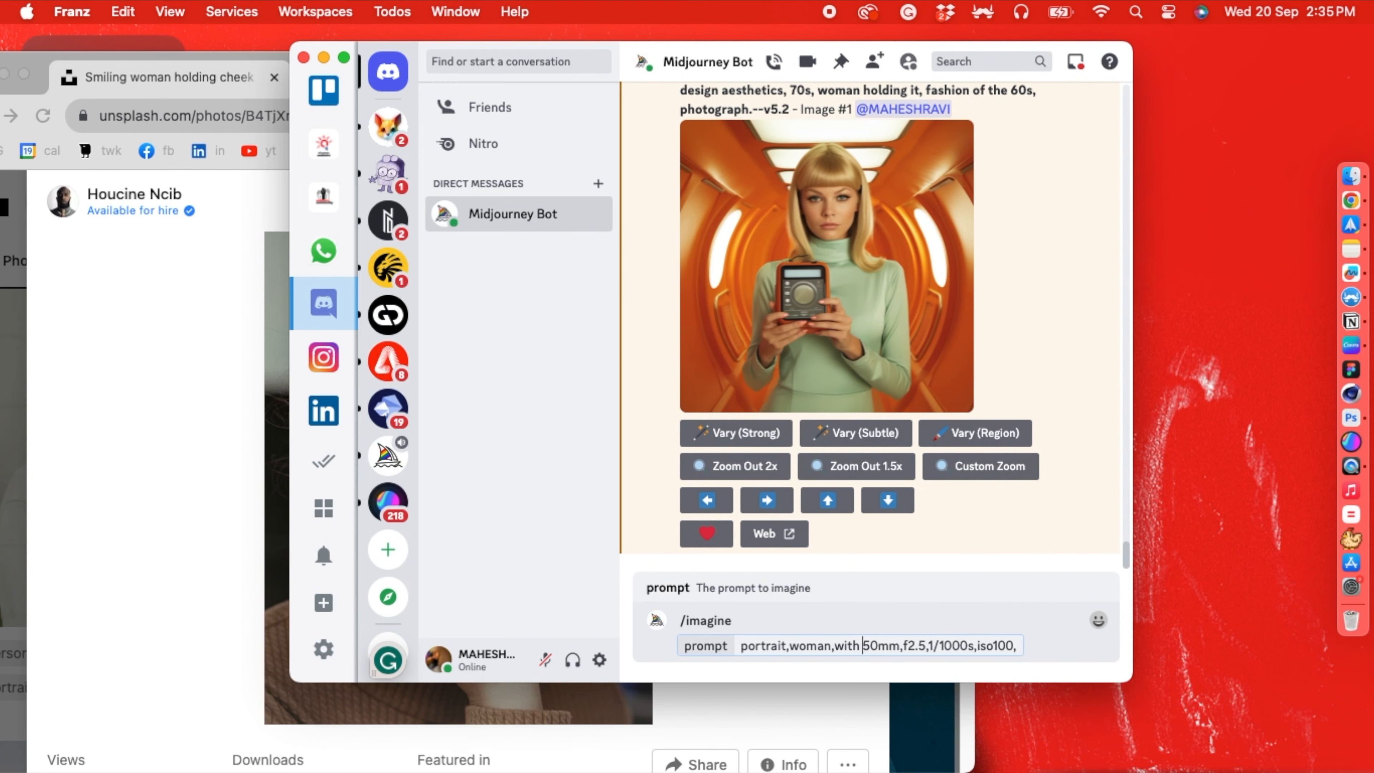
text(freckles,)
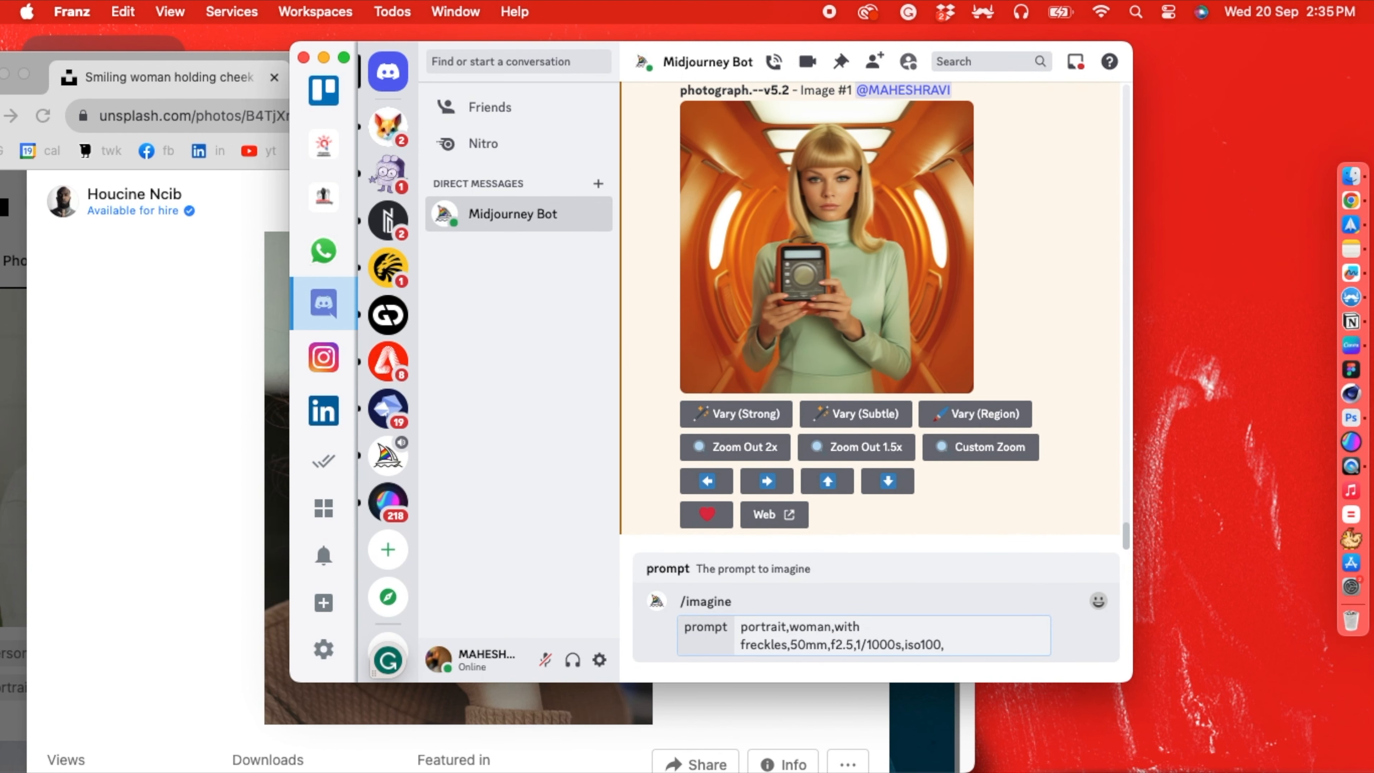
- Insert "background blur," before "50mm" in the /imagine prompt, using the Unsplash portrait as reference
click(209, 571)
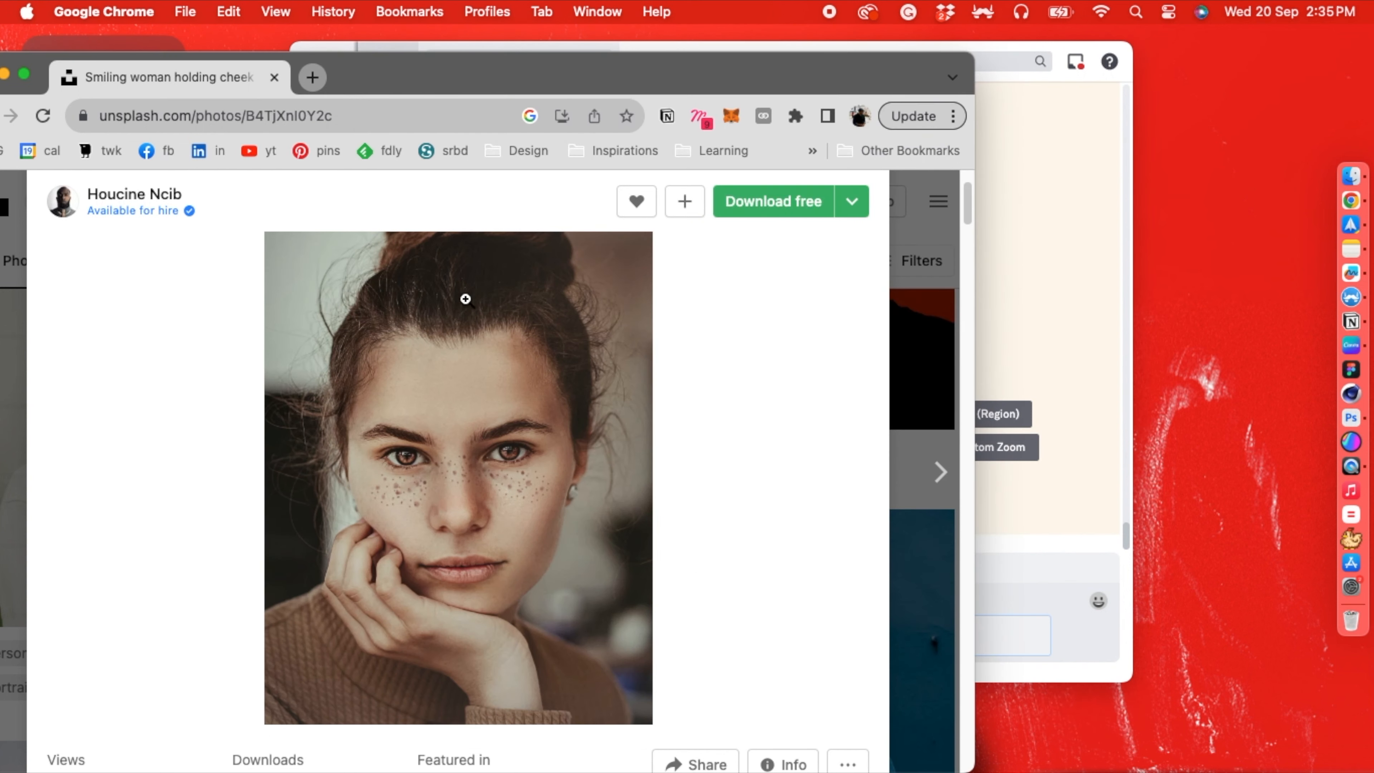
click(1018, 509)
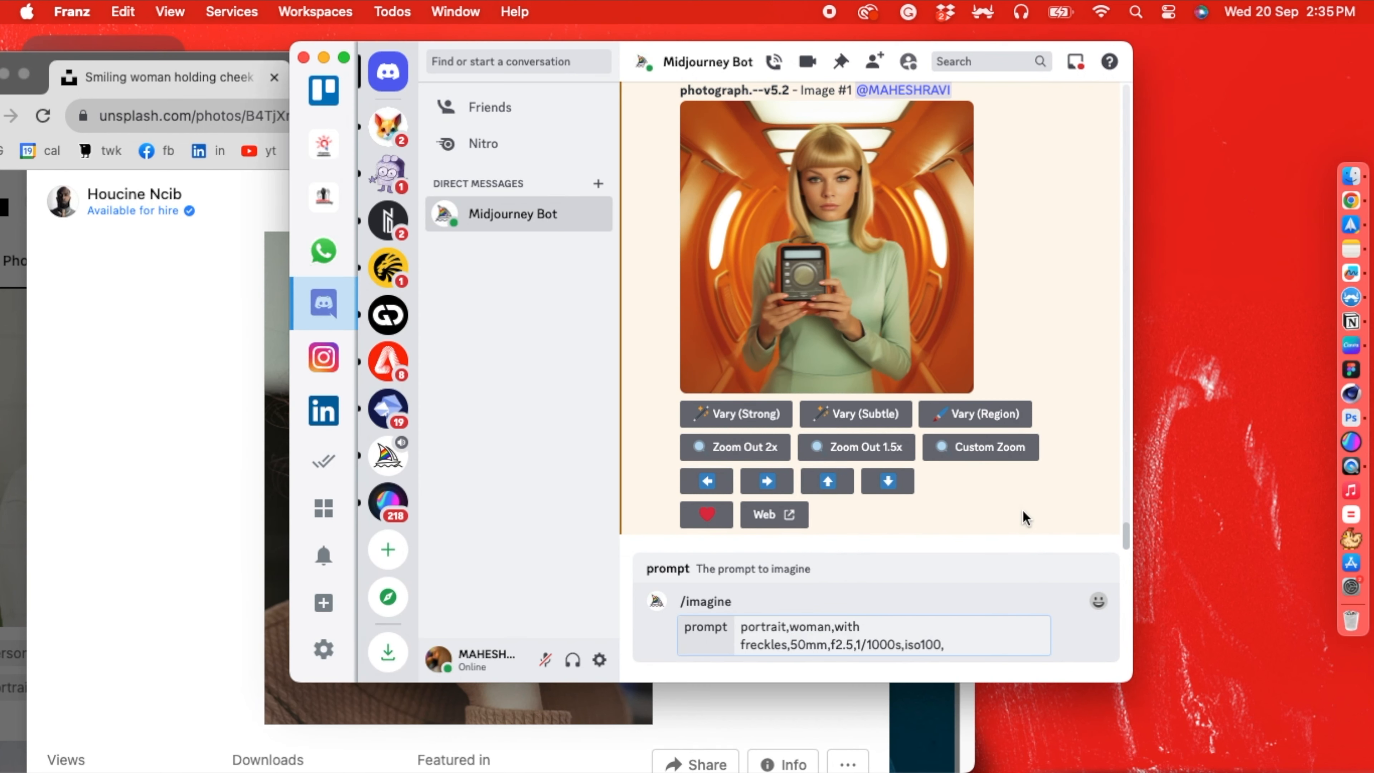
text(background)
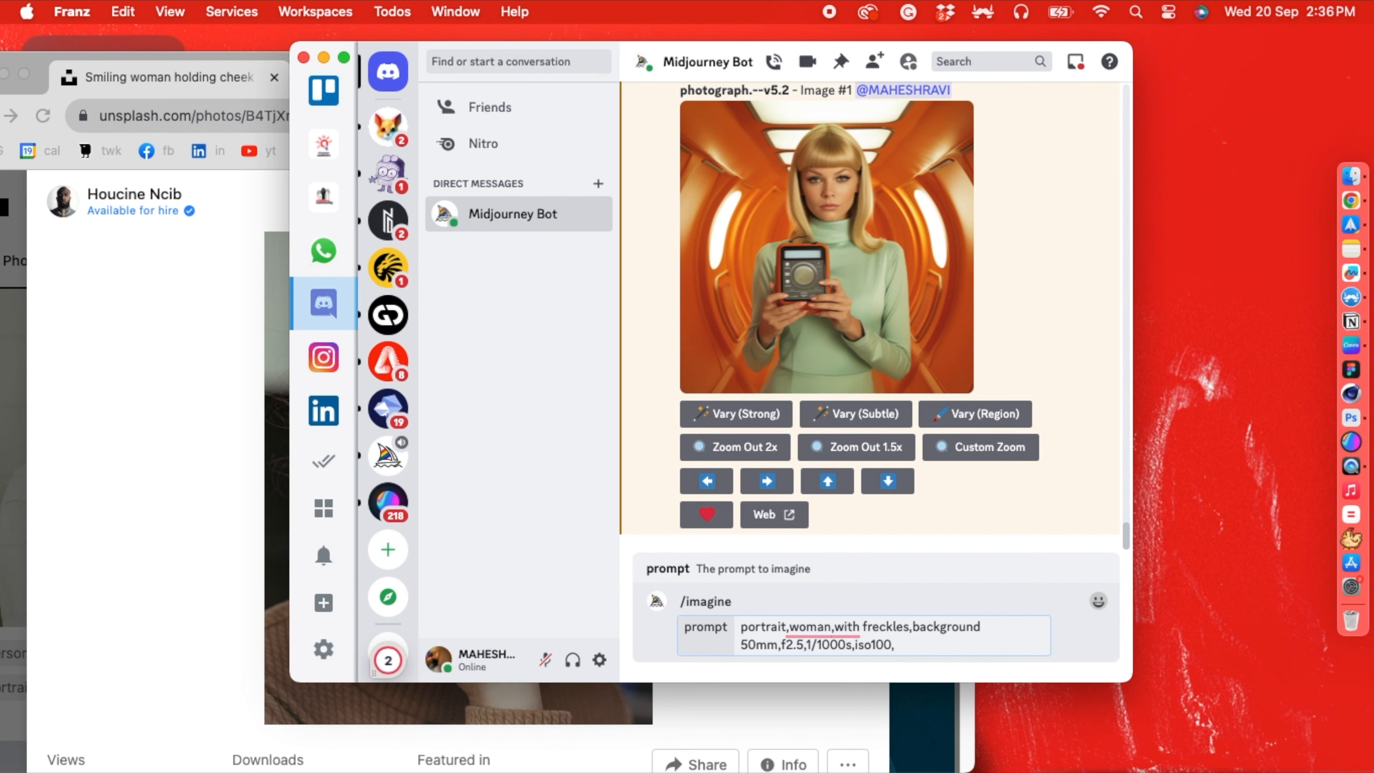
text( blur,)
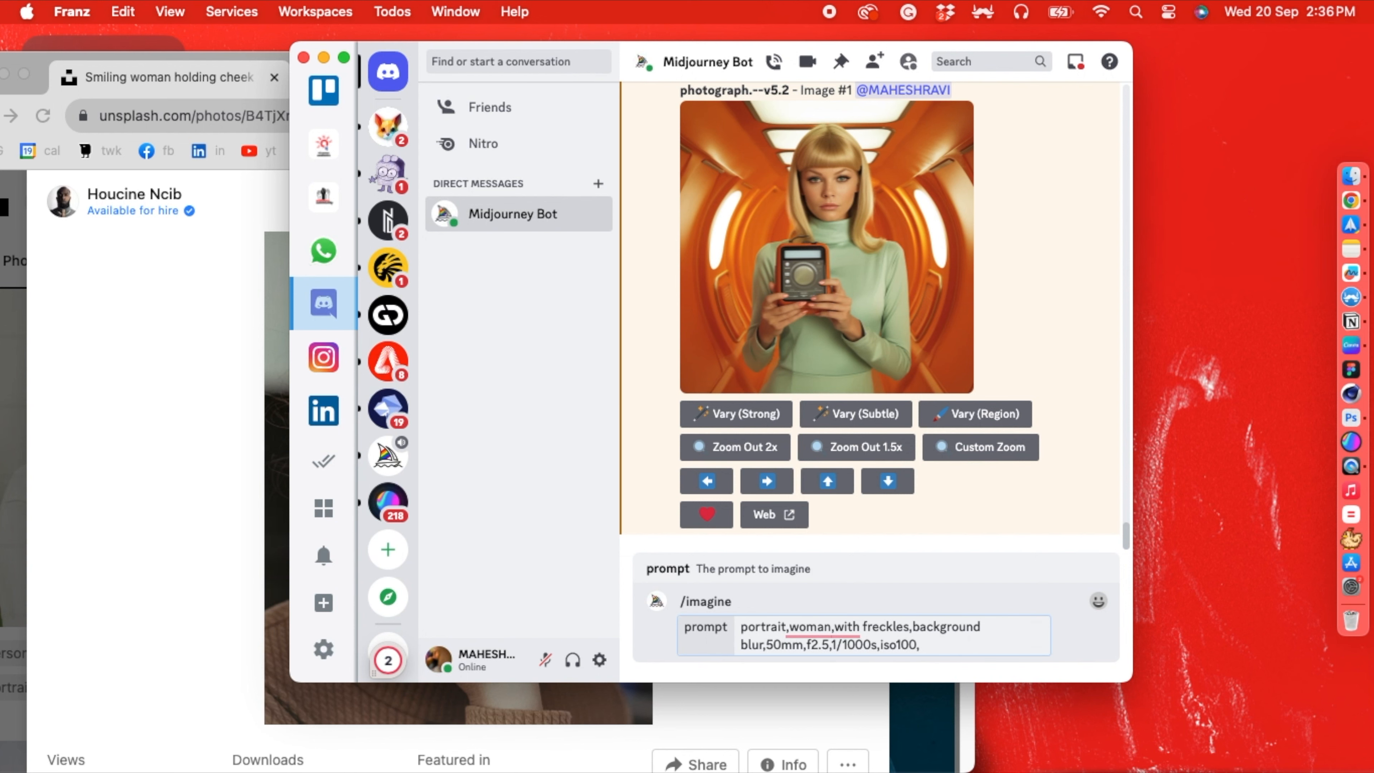
- Check the Unsplash portrait again and insert "head shot,looking at the camera," before "50mm" in the /imagine prompt
click(254, 536)
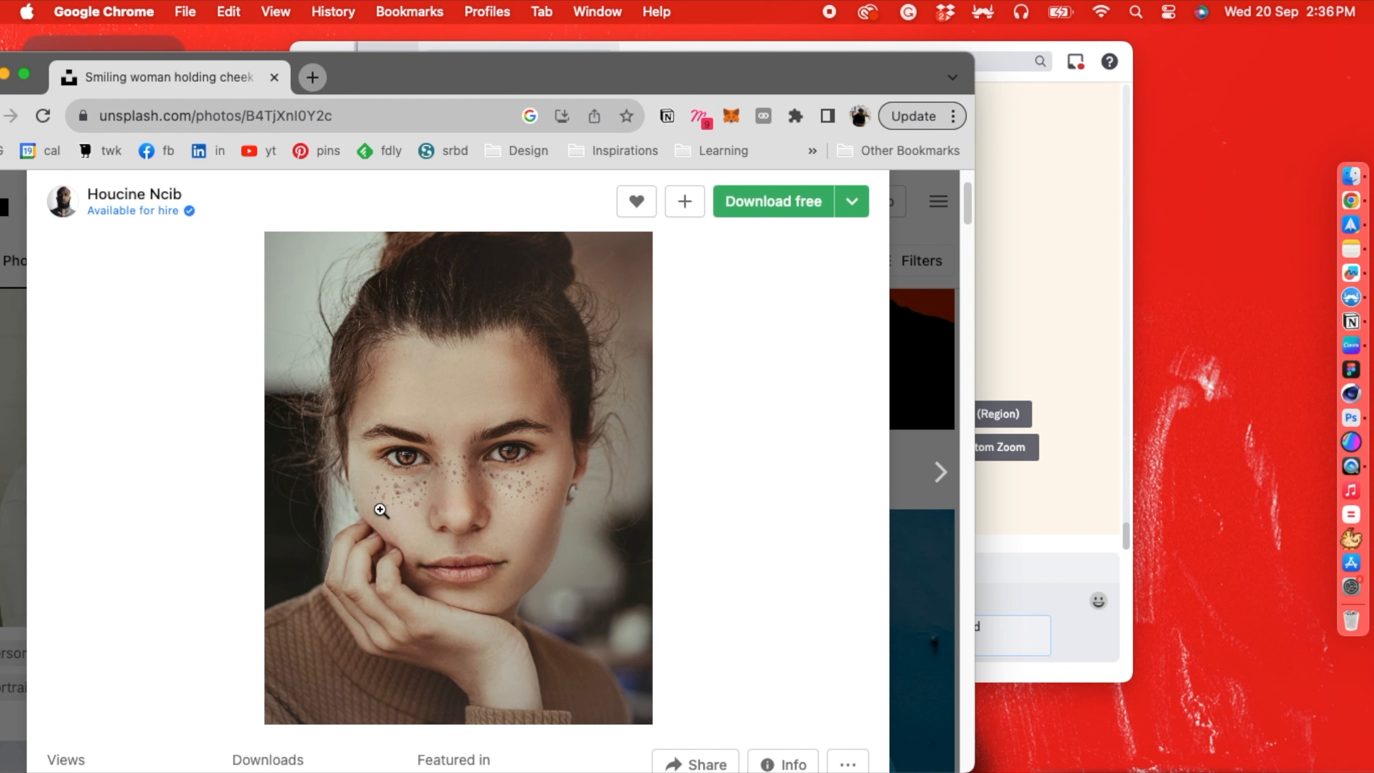
click(1014, 529)
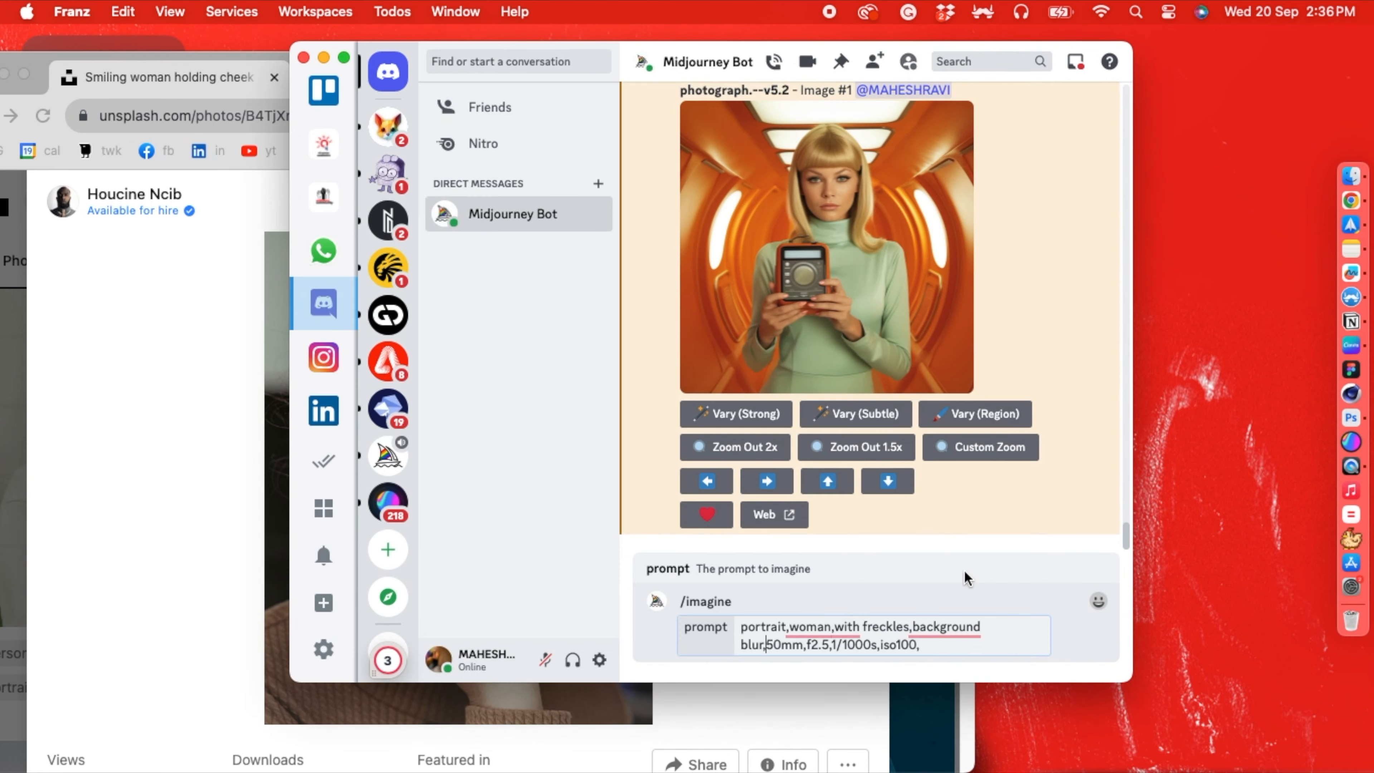
text(head shot,)
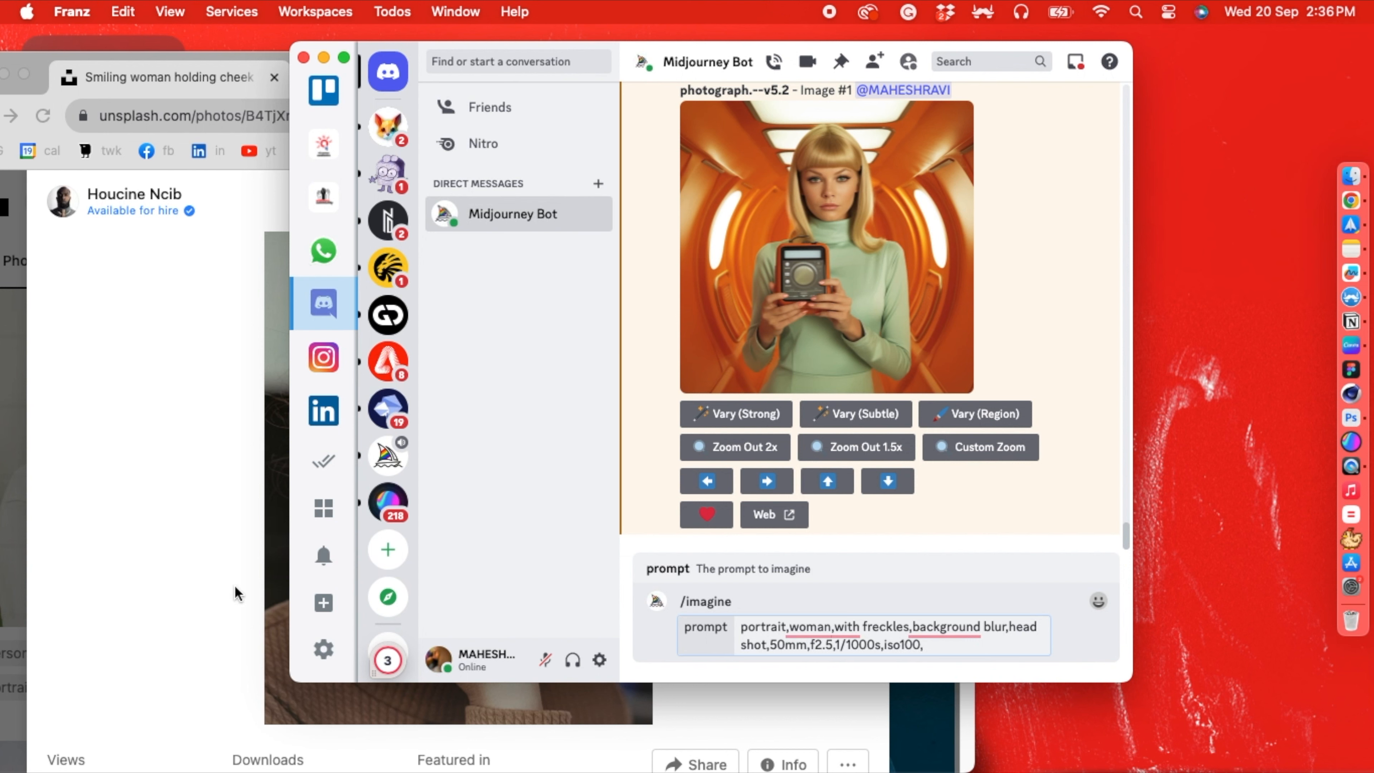
text(looking)
text( at the cam)
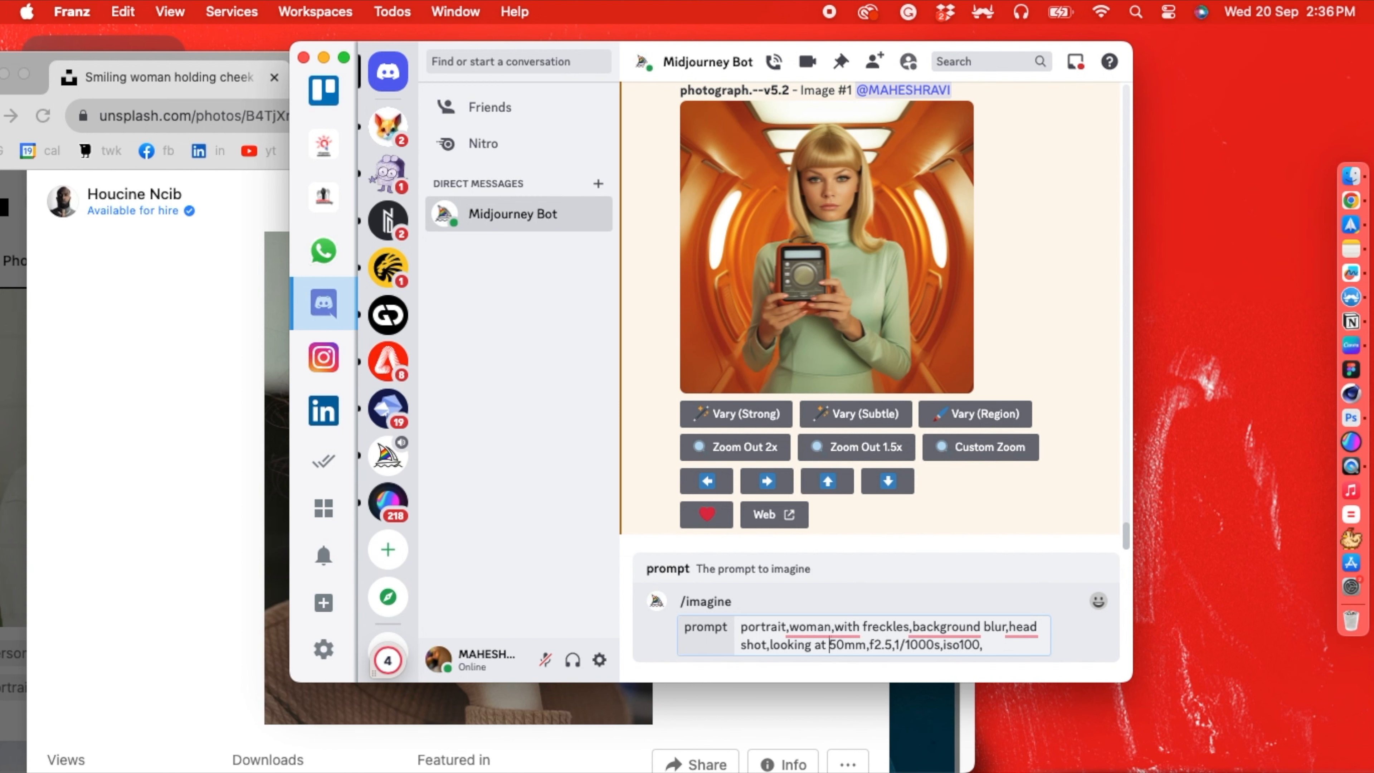
text(era,)
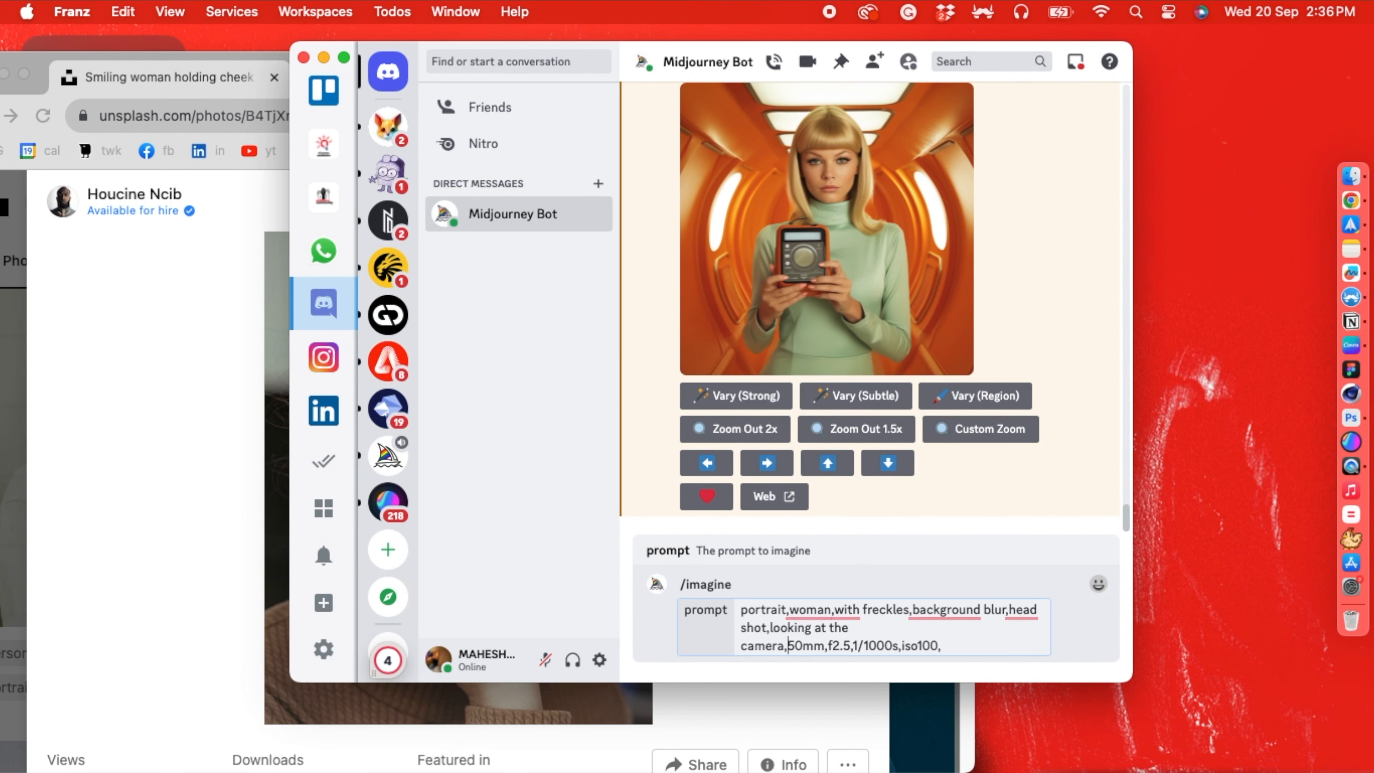
- Recheck the Unsplash portrait, end the /imagine prompt with "iso100." instead of the trailing comma, and submit it
click(160, 511)
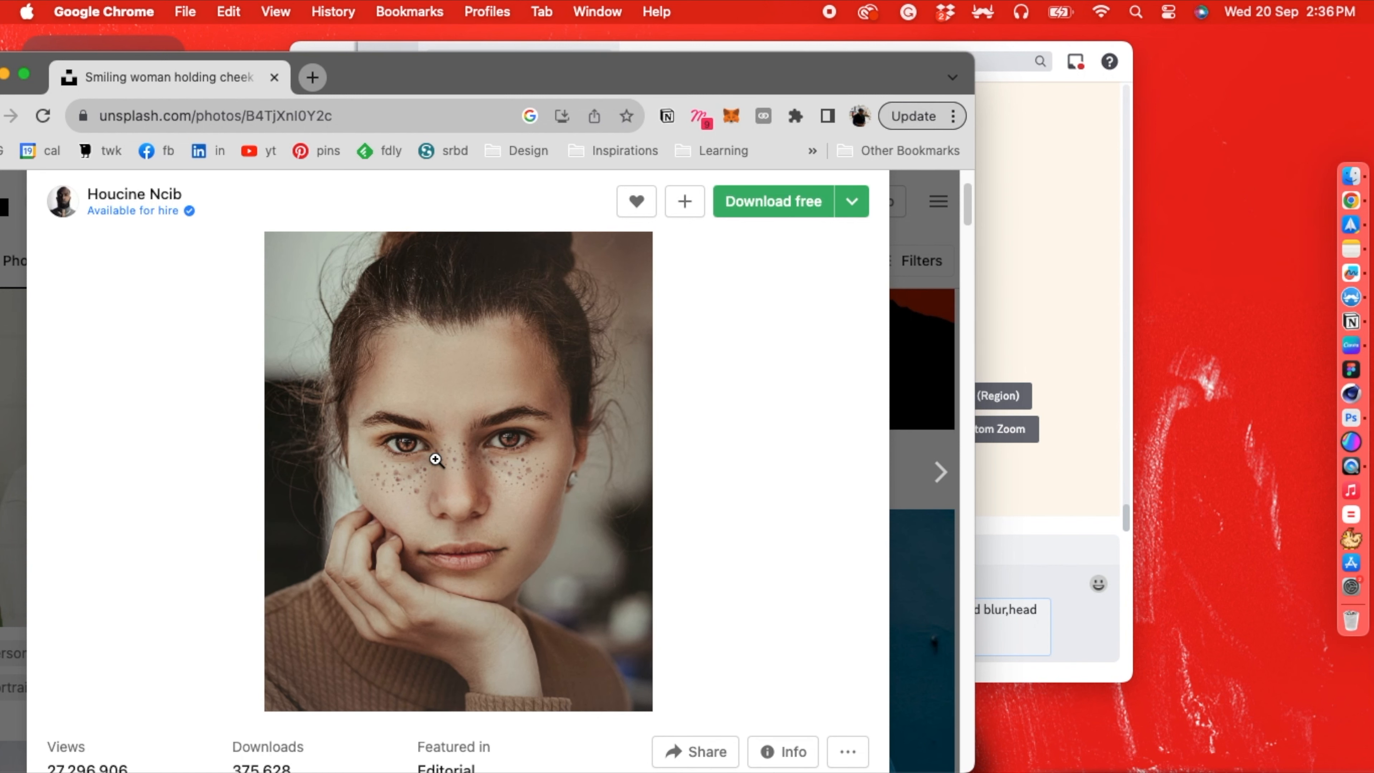
click(1035, 569)
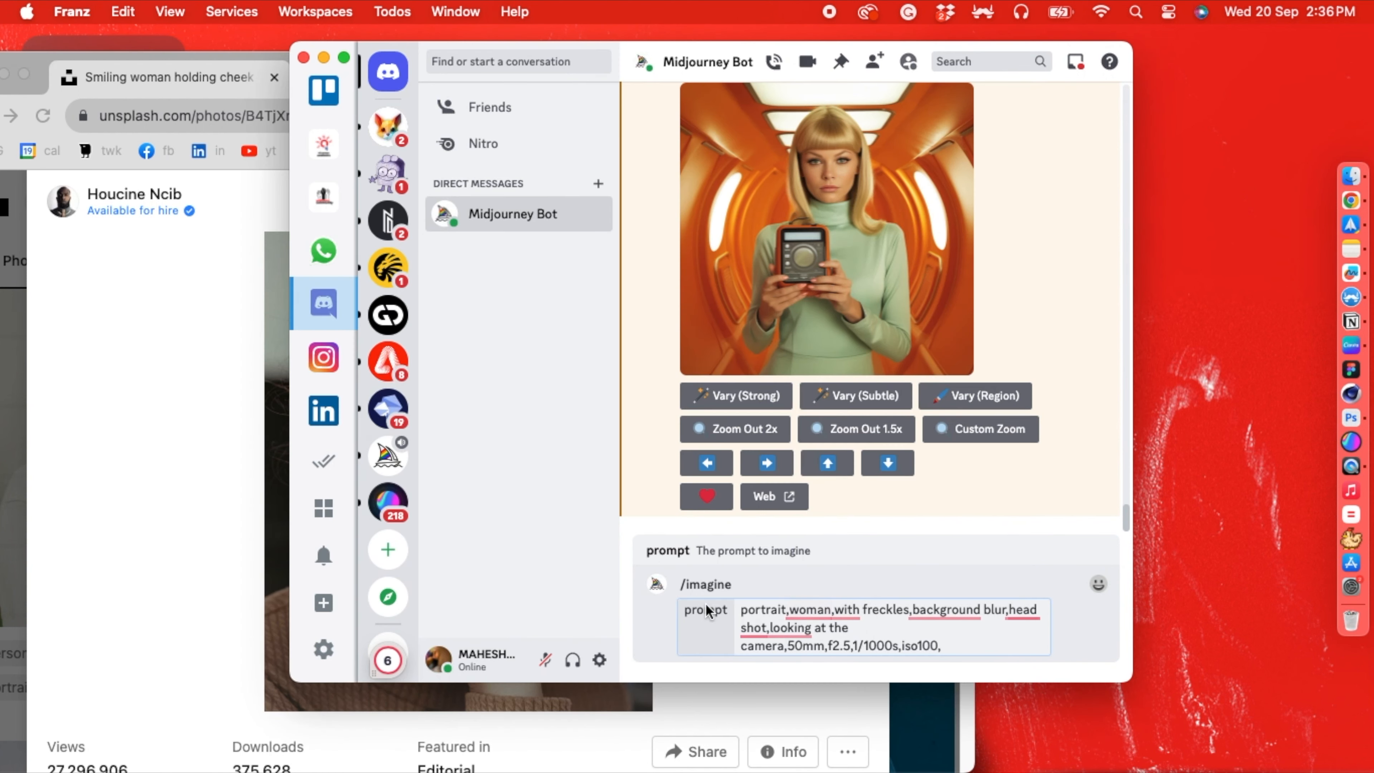
click(967, 646)
key(BackSpace)
key(Return)
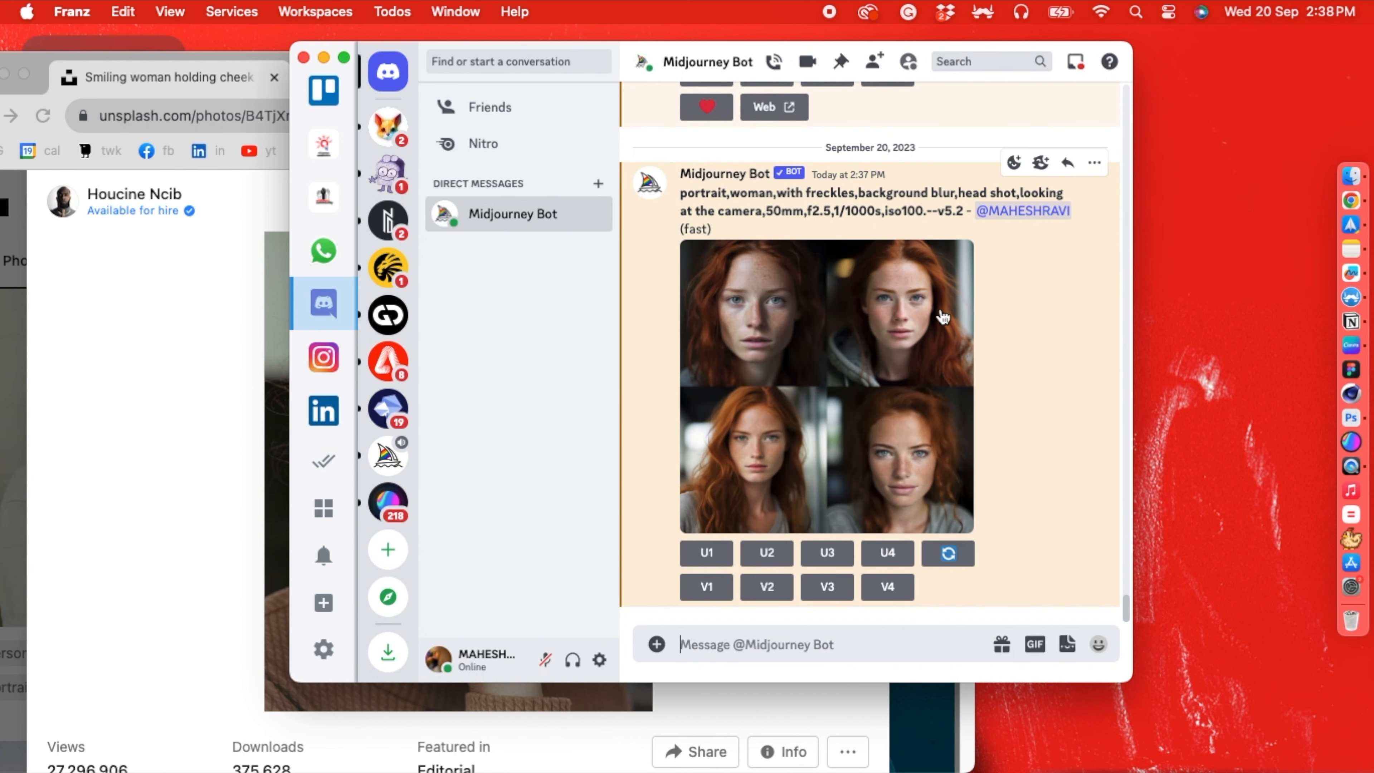
- Compare the four generated portraits in Franz with the Unsplash photo in Chrome
click(179, 361)
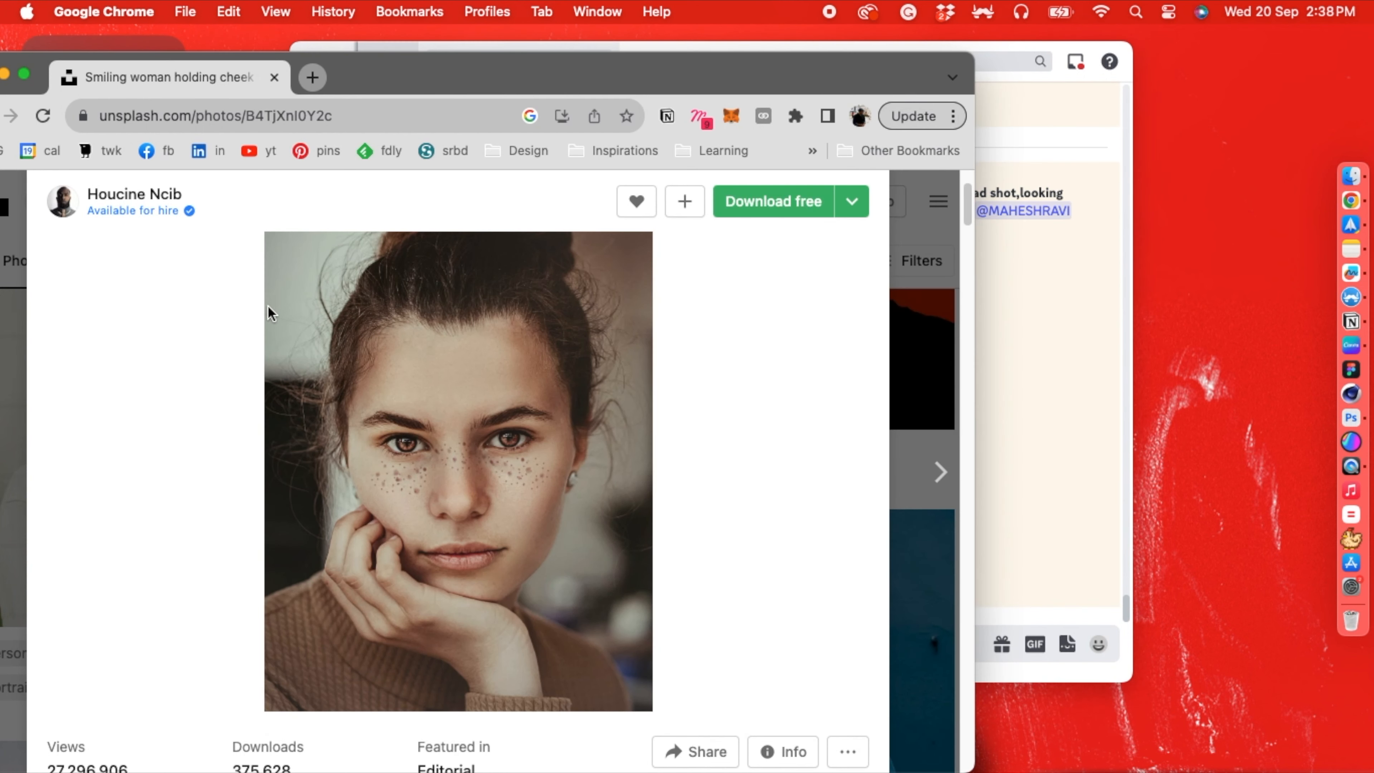
click(1058, 394)
click(224, 440)
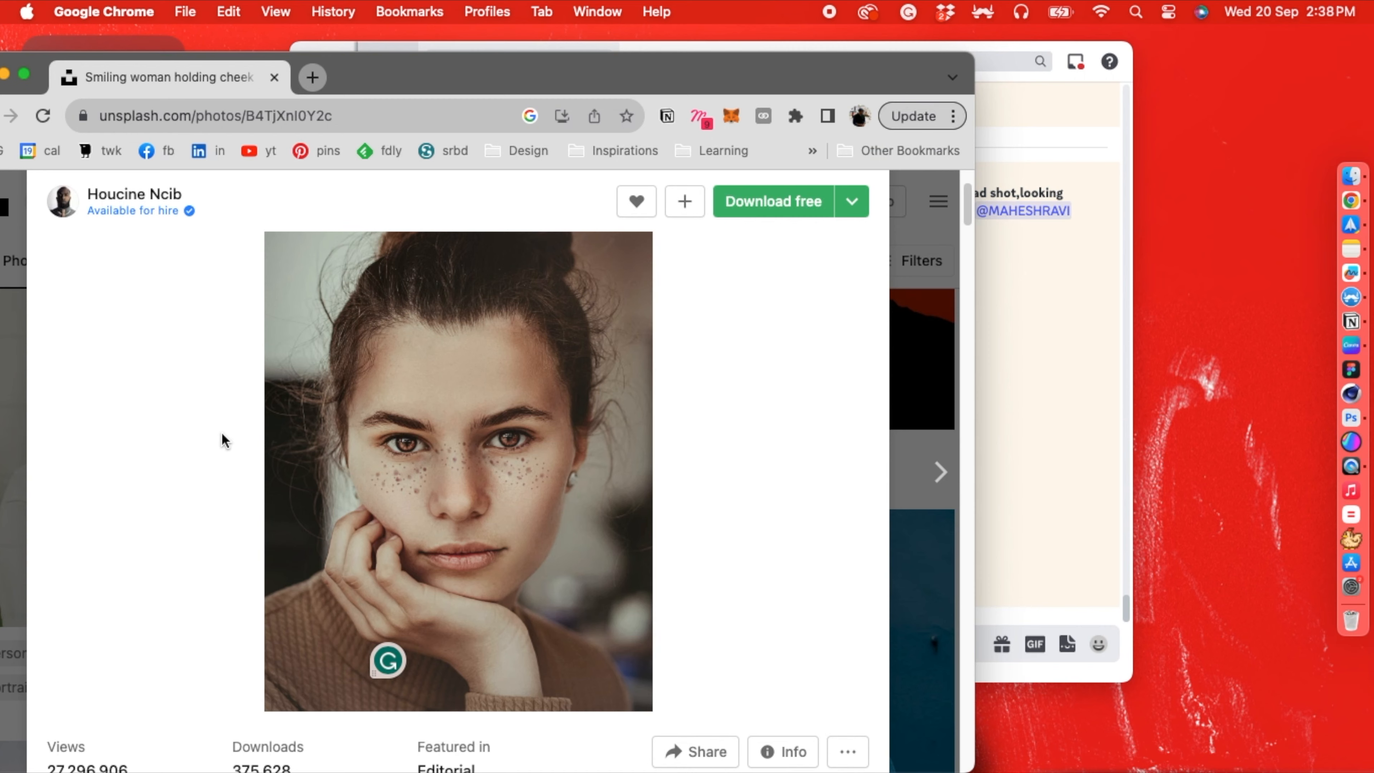
click(1026, 356)
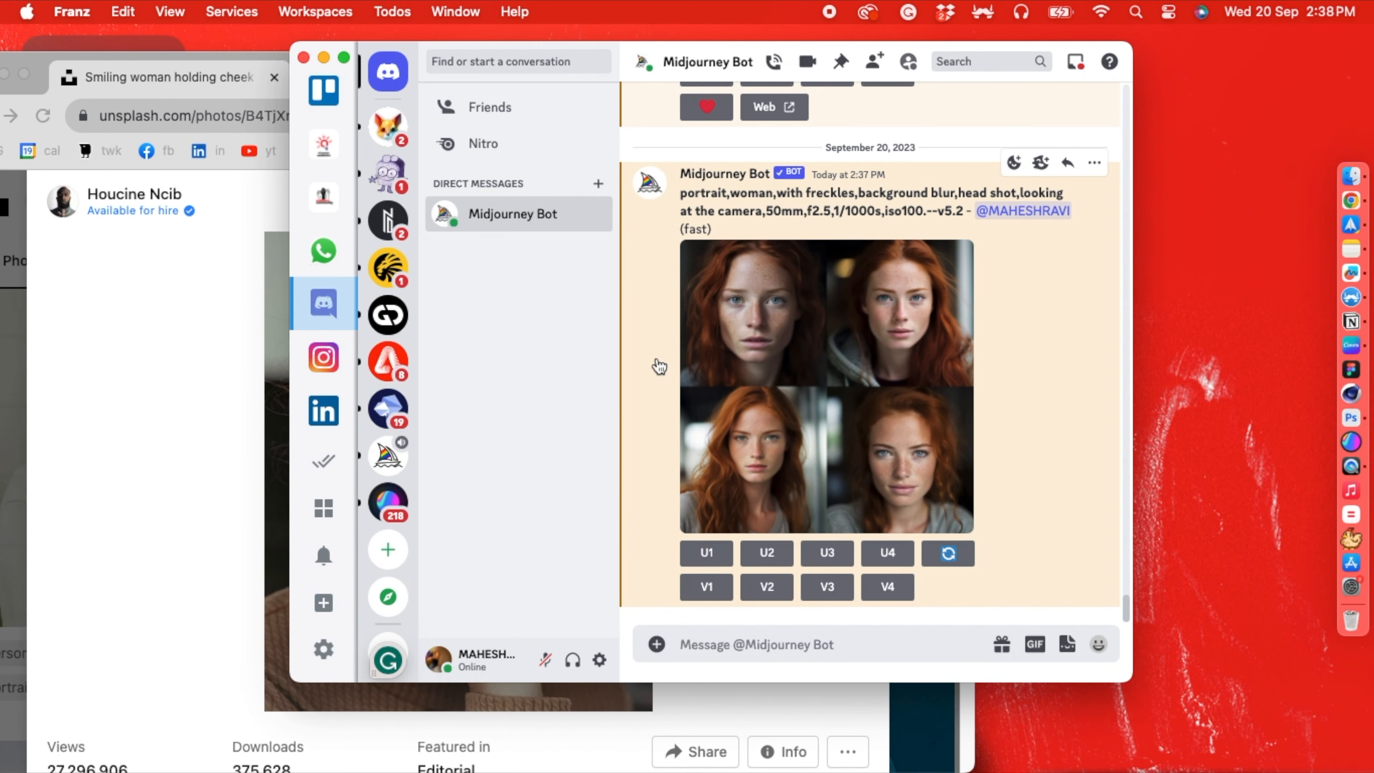
click(267, 432)
click(992, 326)
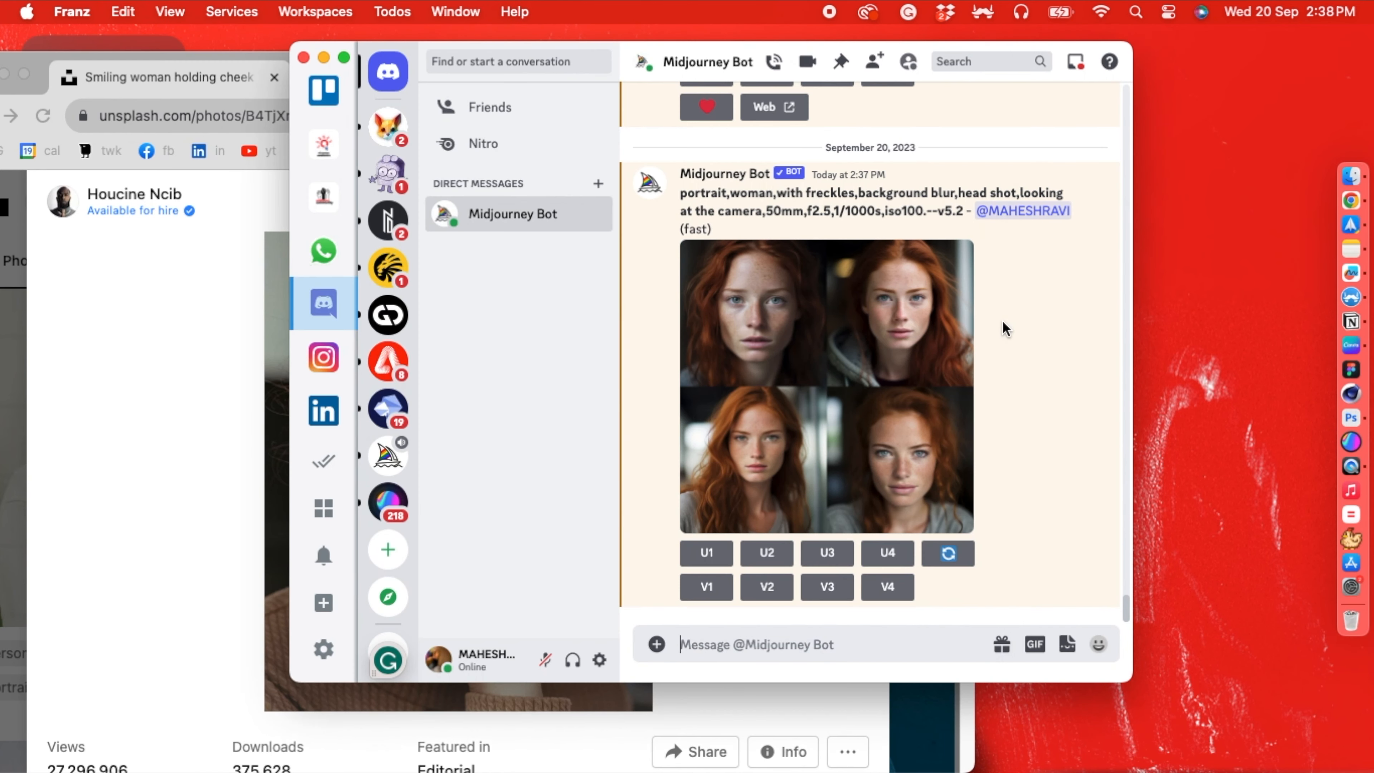
click(213, 390)
click(997, 347)
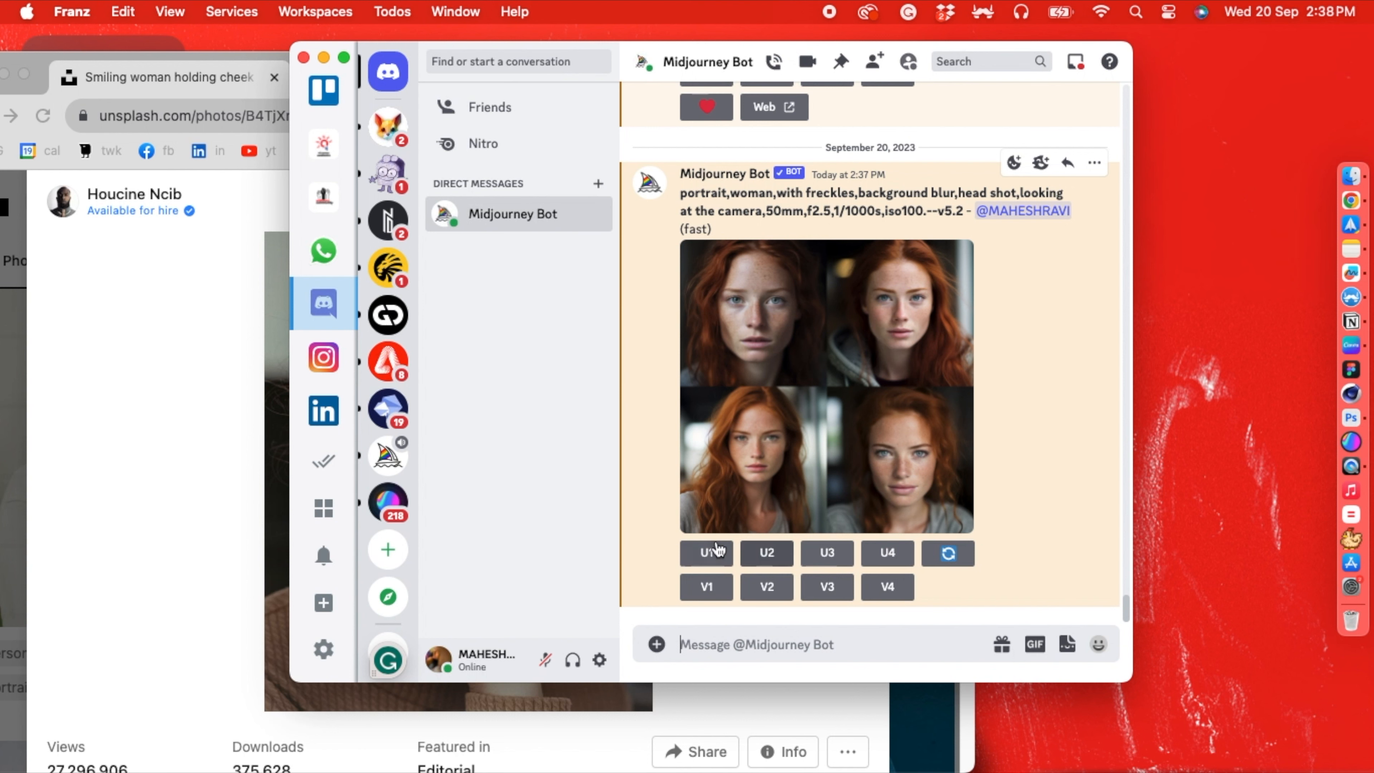
- Upscale the first generated portrait, view it enlarged, and compare it with the Unsplash photo
click(708, 554)
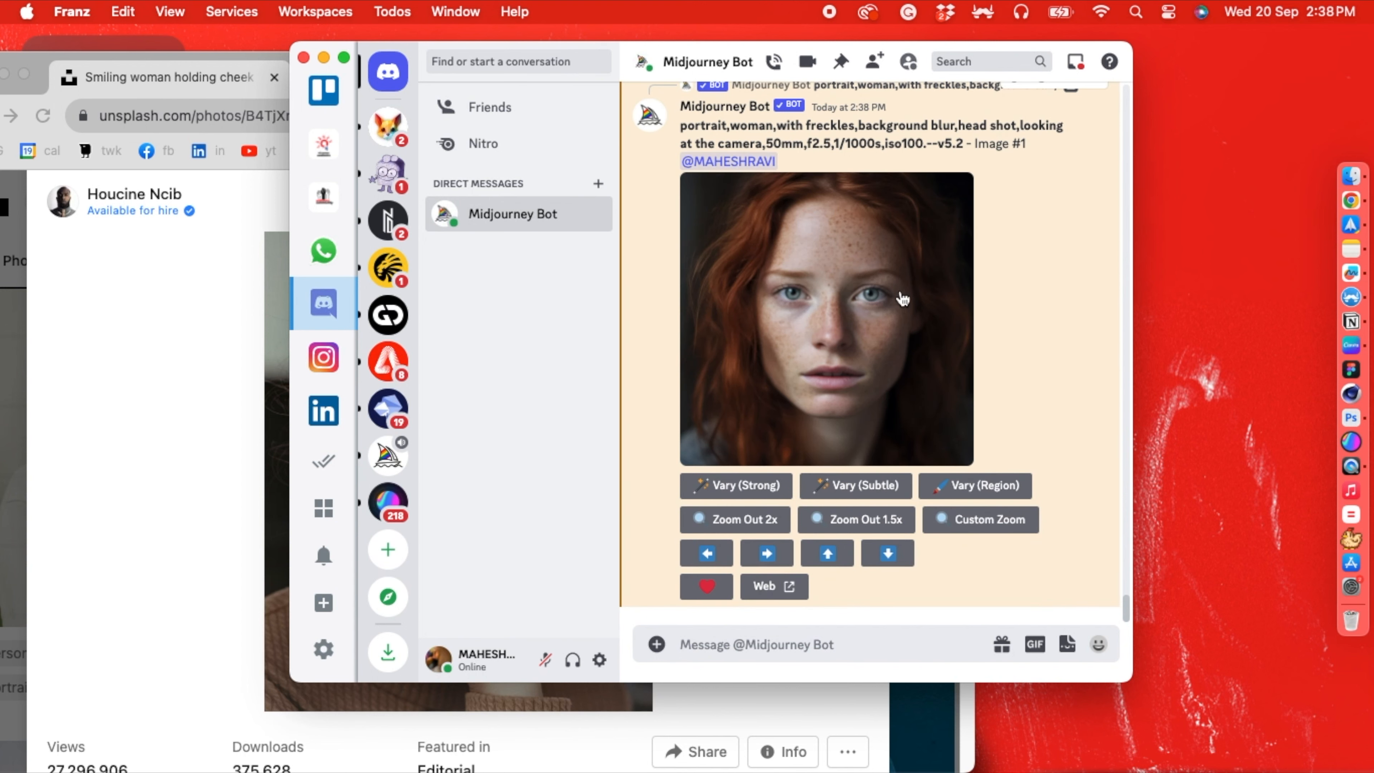
click(775, 226)
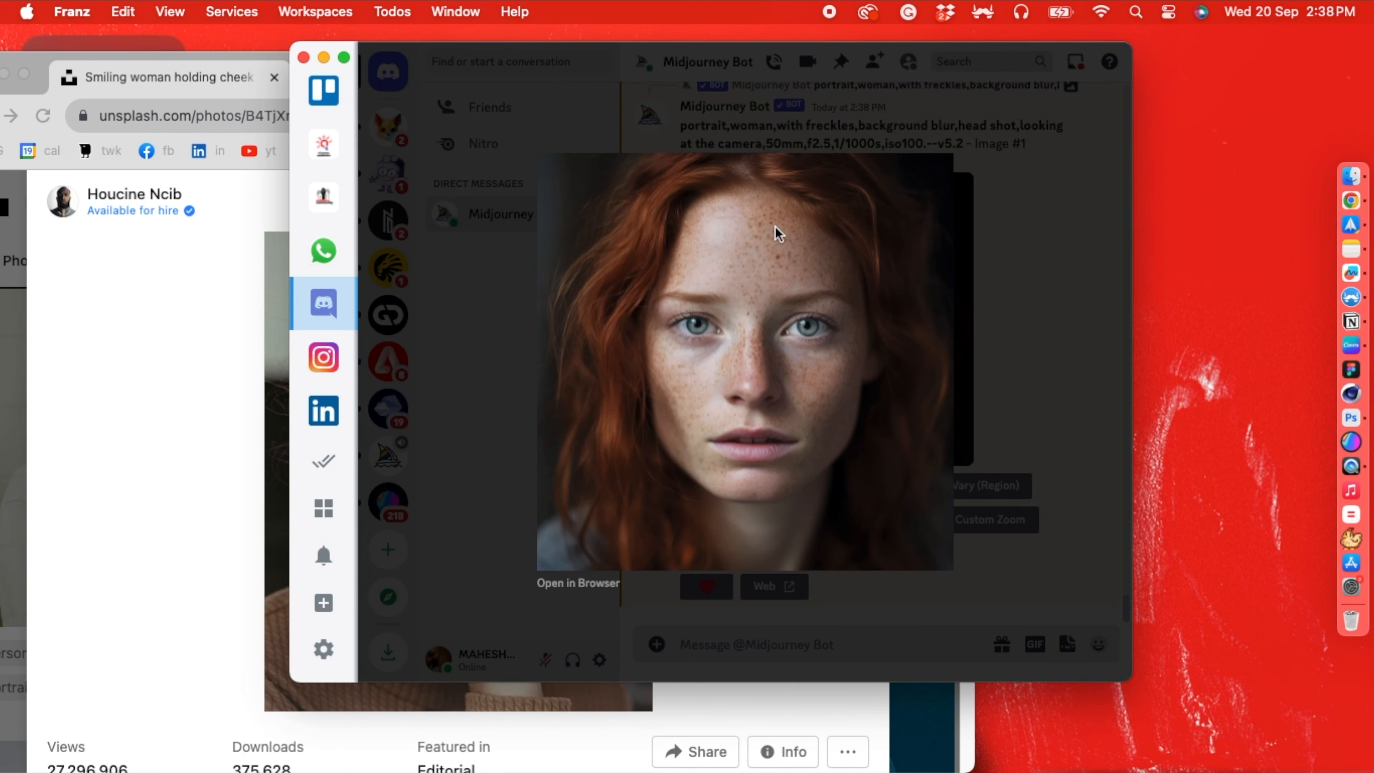
click(995, 61)
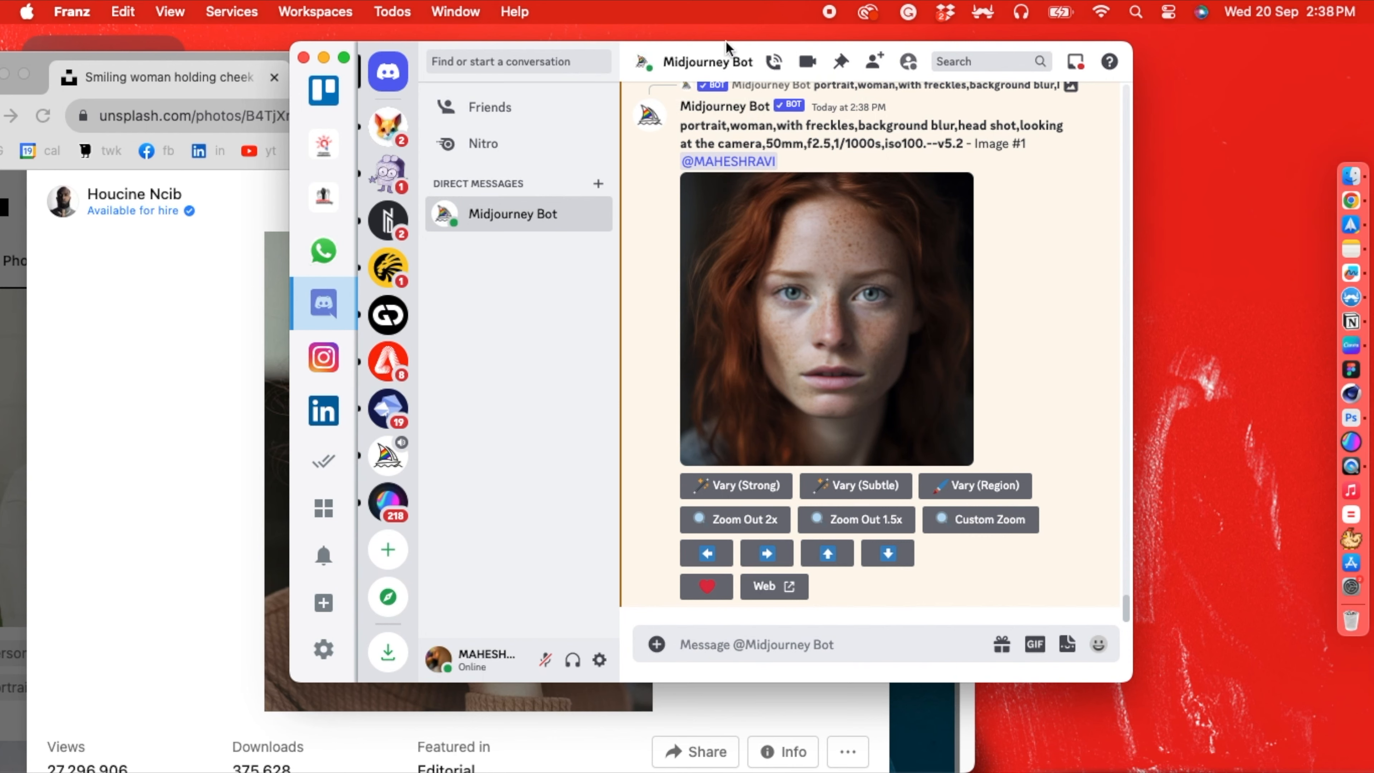
click(138, 353)
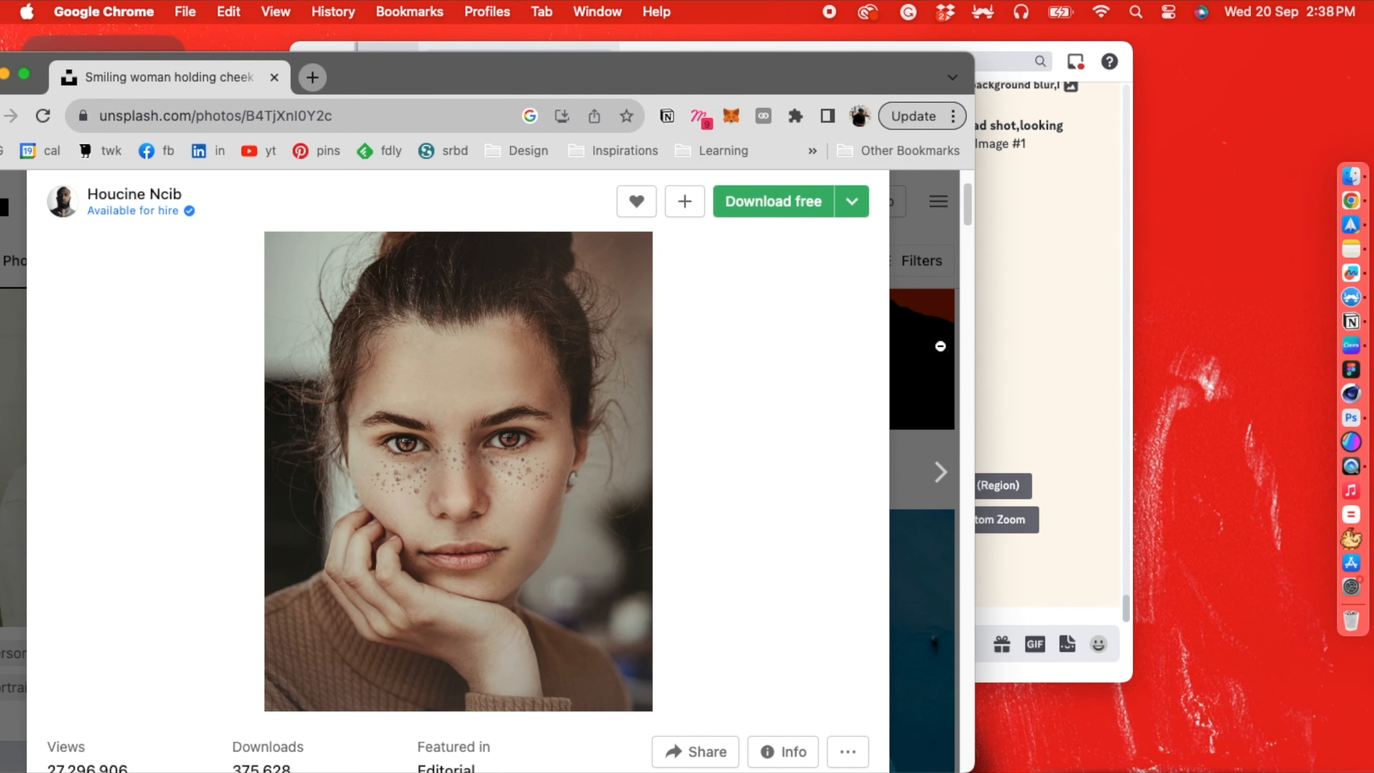
click(1012, 353)
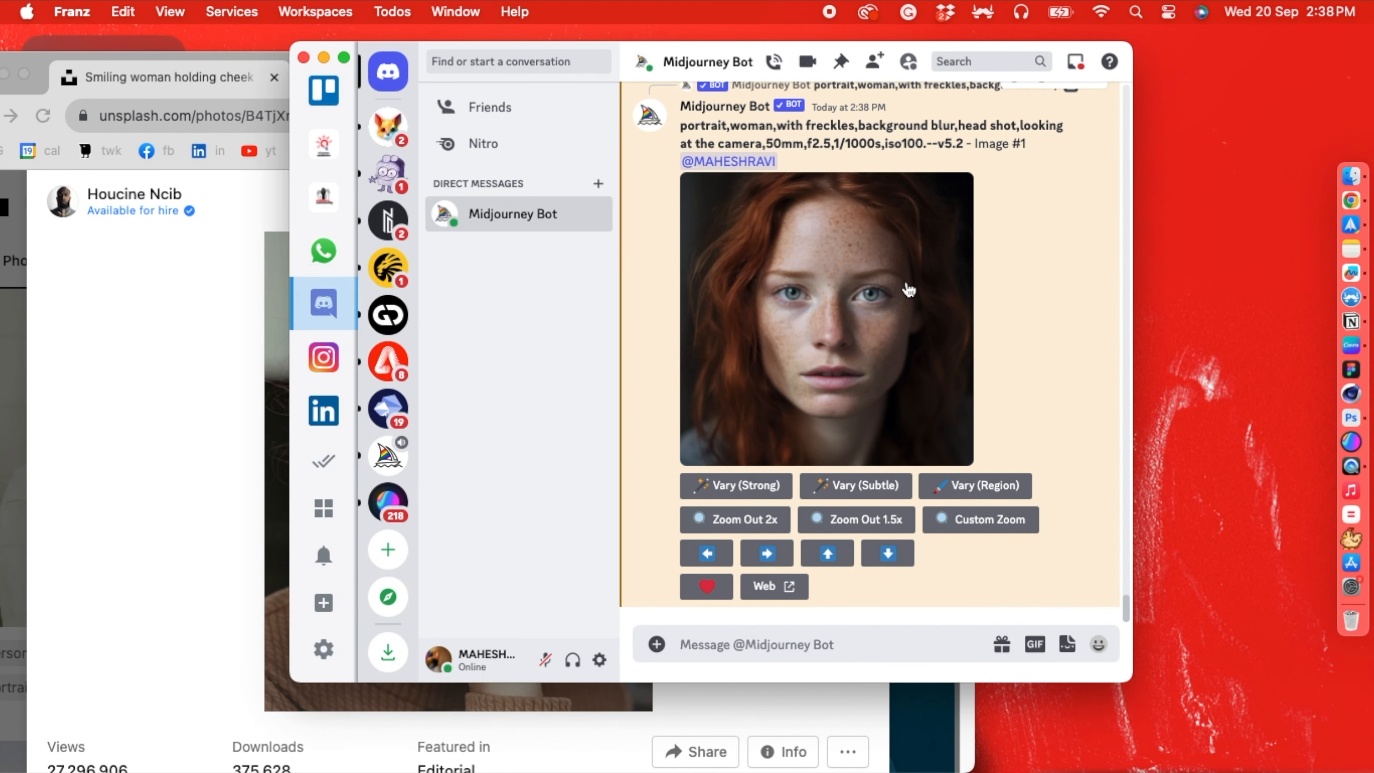
- Upscale the third generated portrait from the grid and open it enlarged
scroll(910, 288, up, 3)
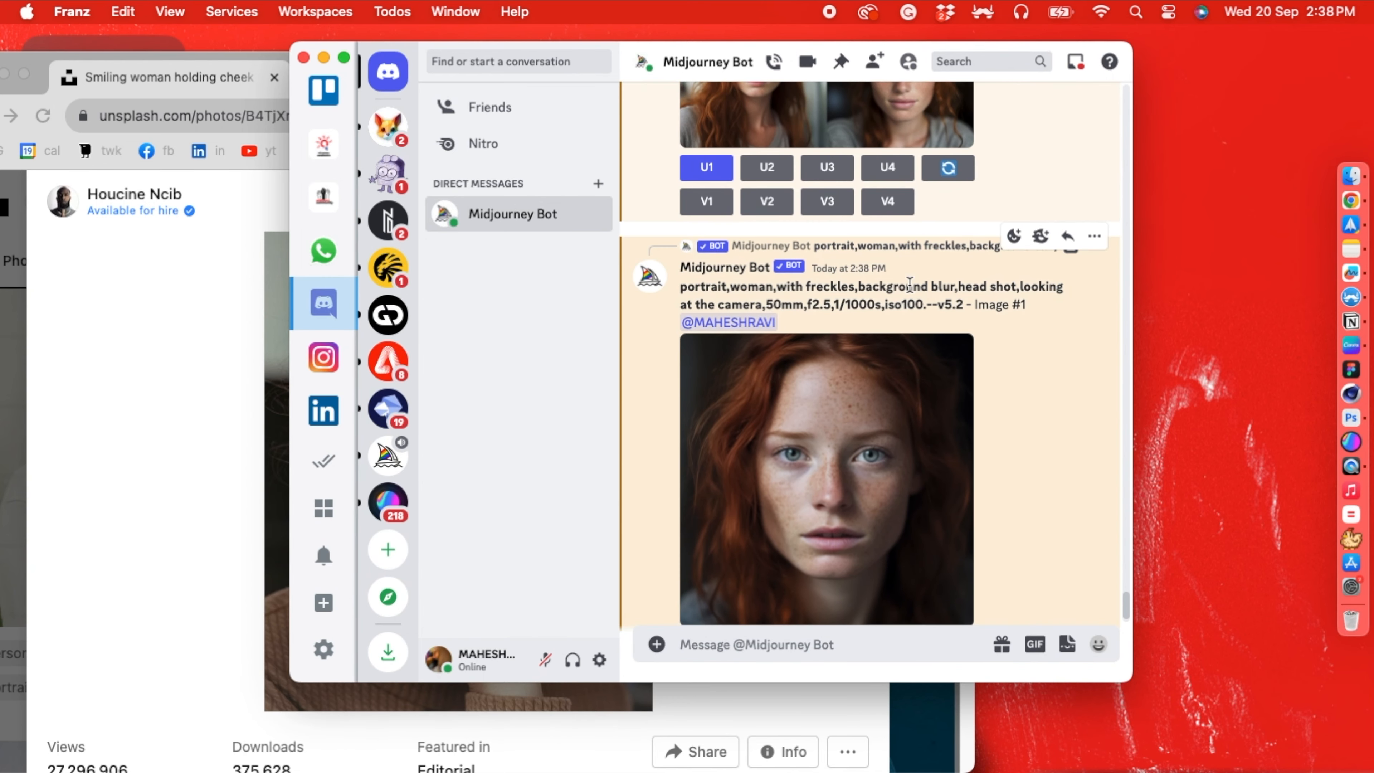
scroll(910, 290, up, 1)
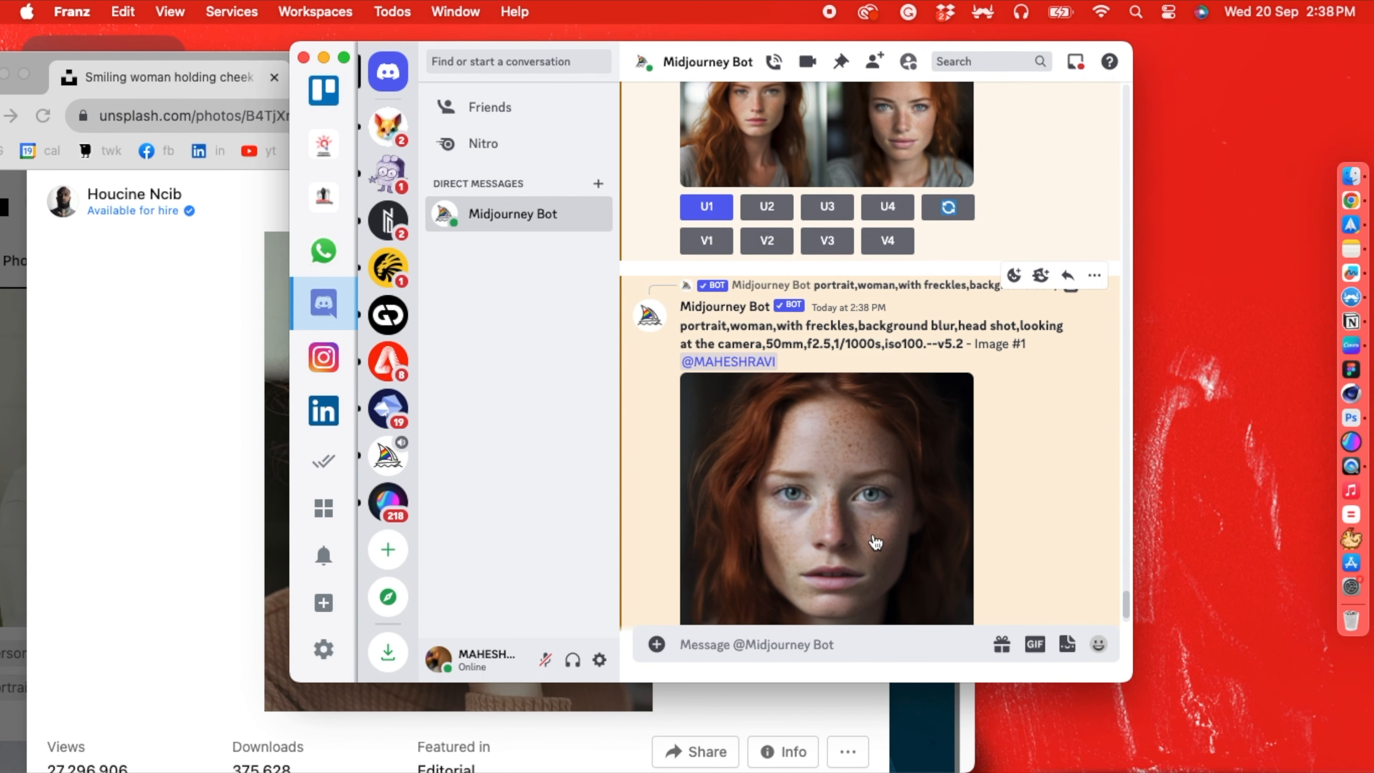
scroll(806, 294, up, 3)
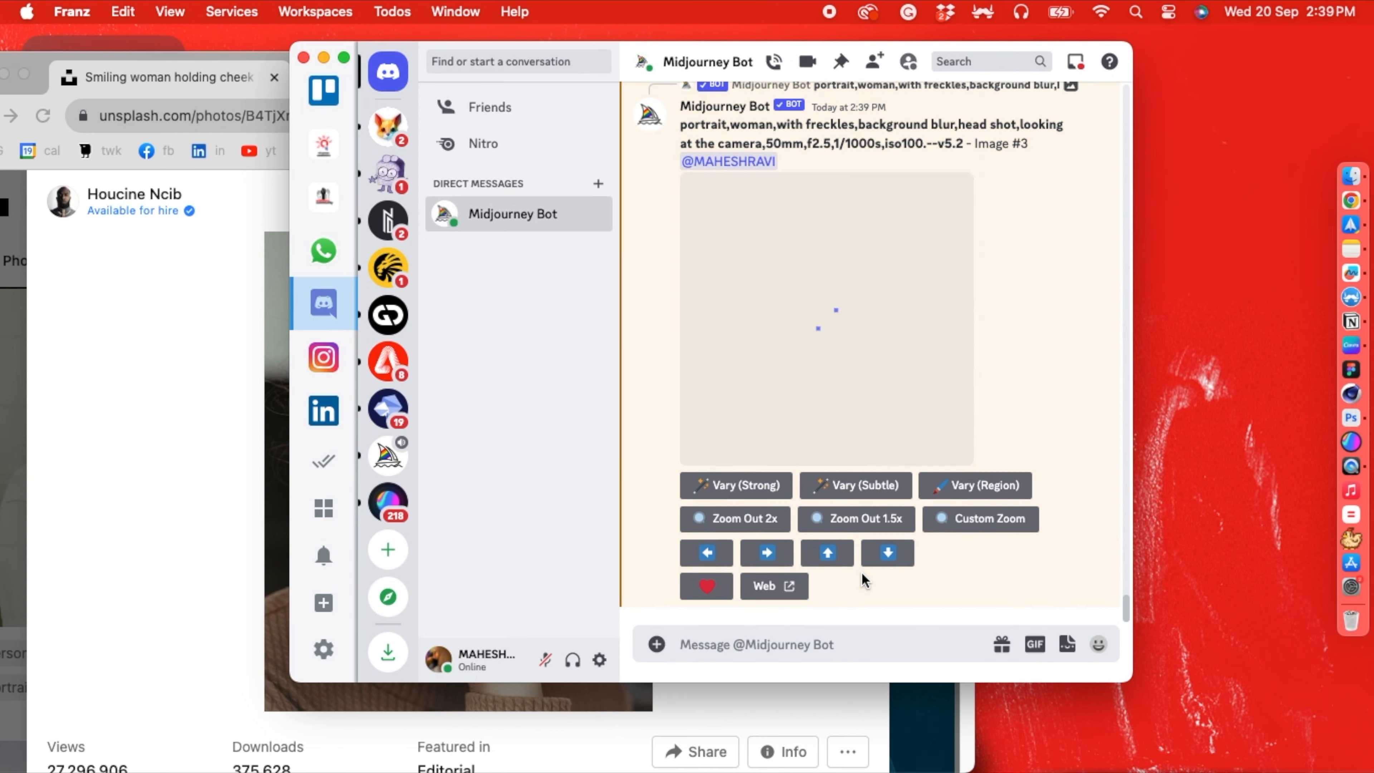
click(820, 325)
click(820, 325)
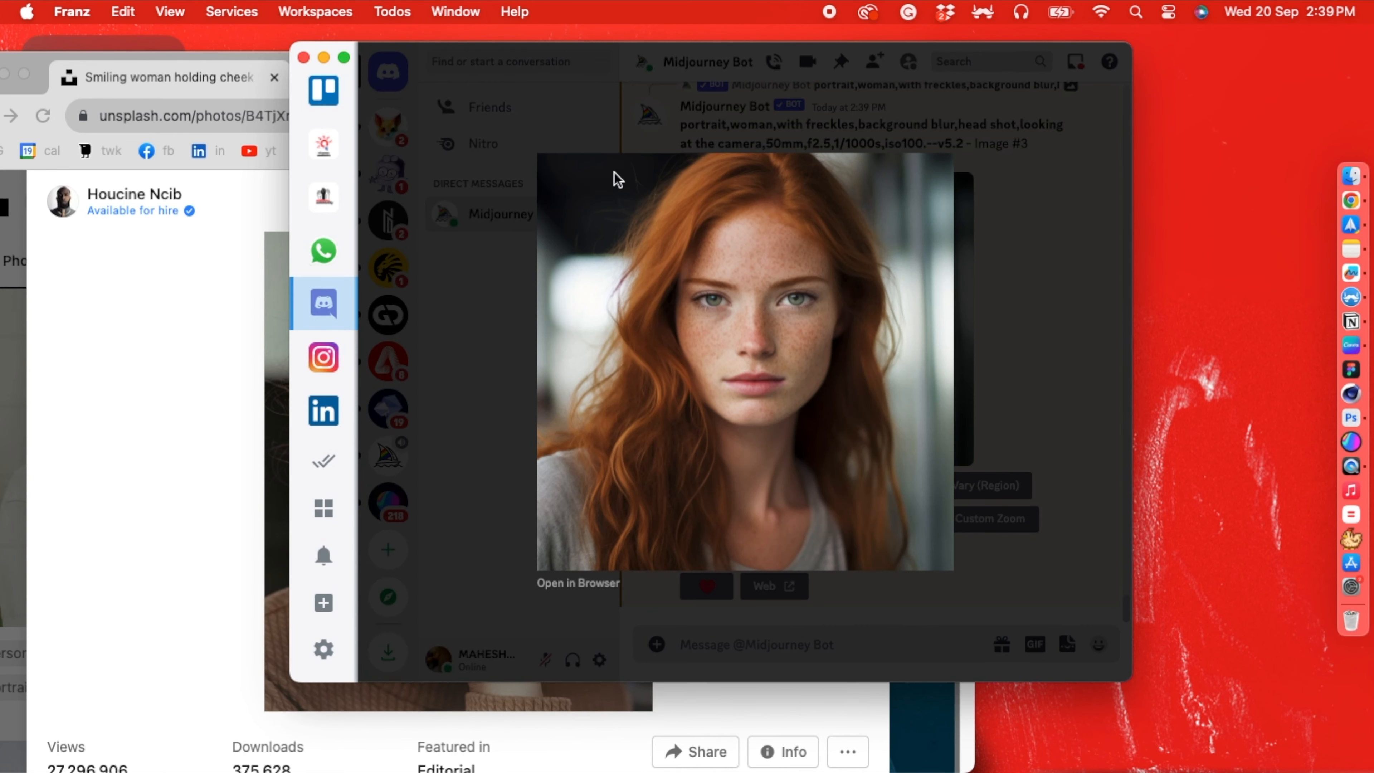
- Move the Franz window beside the Unsplash photo to compare both portraits, and close the enlarged image
drag(341, 53, 670, 44)
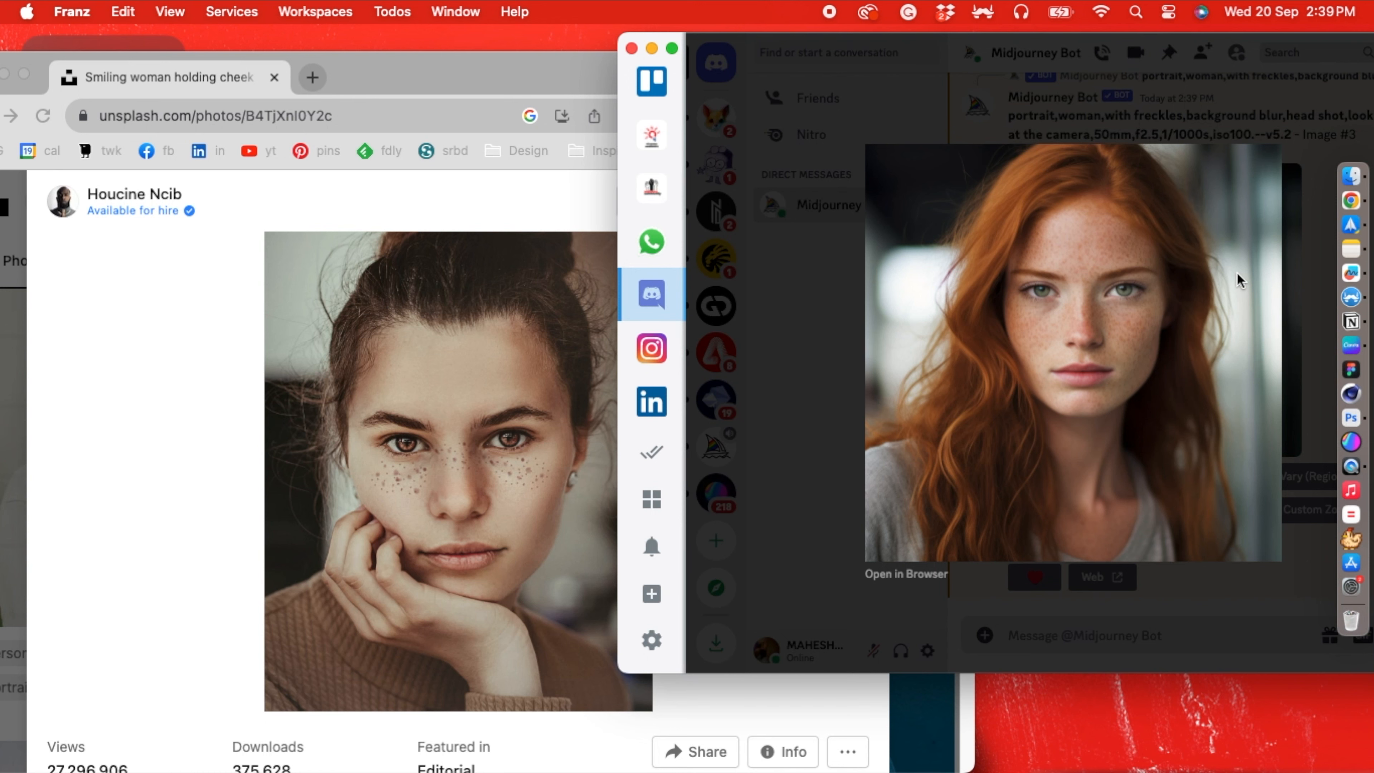
click(841, 385)
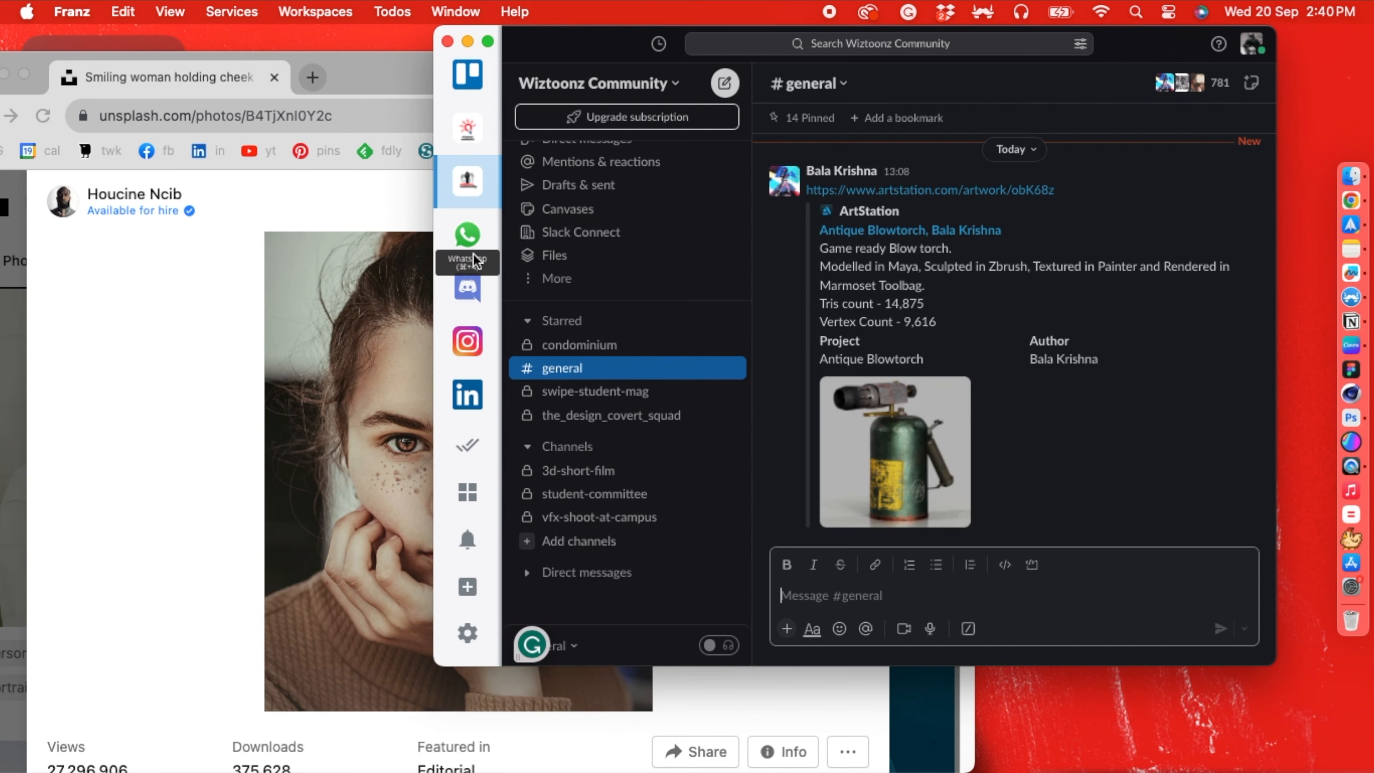
click(468, 290)
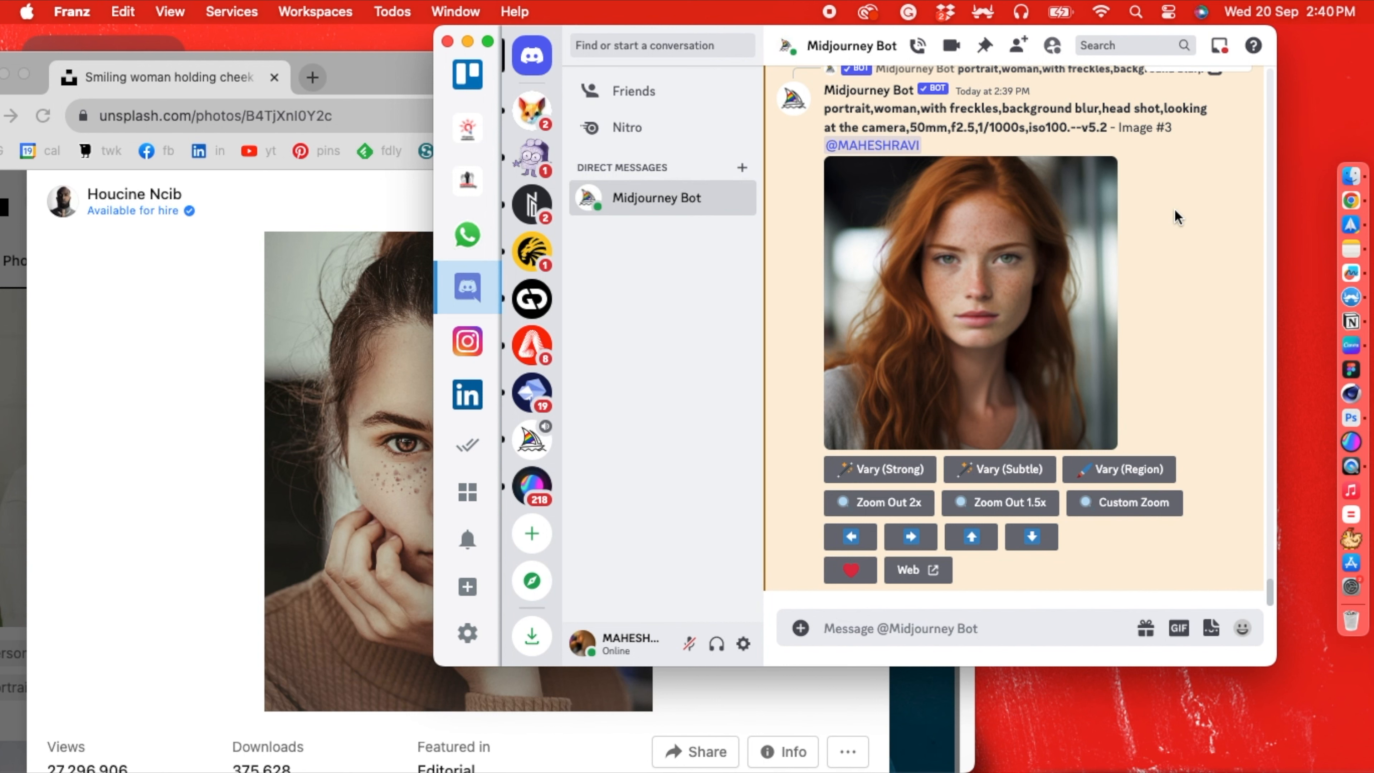
- Switch to Chrome and search Google for "redshift rendering engine"
click(239, 528)
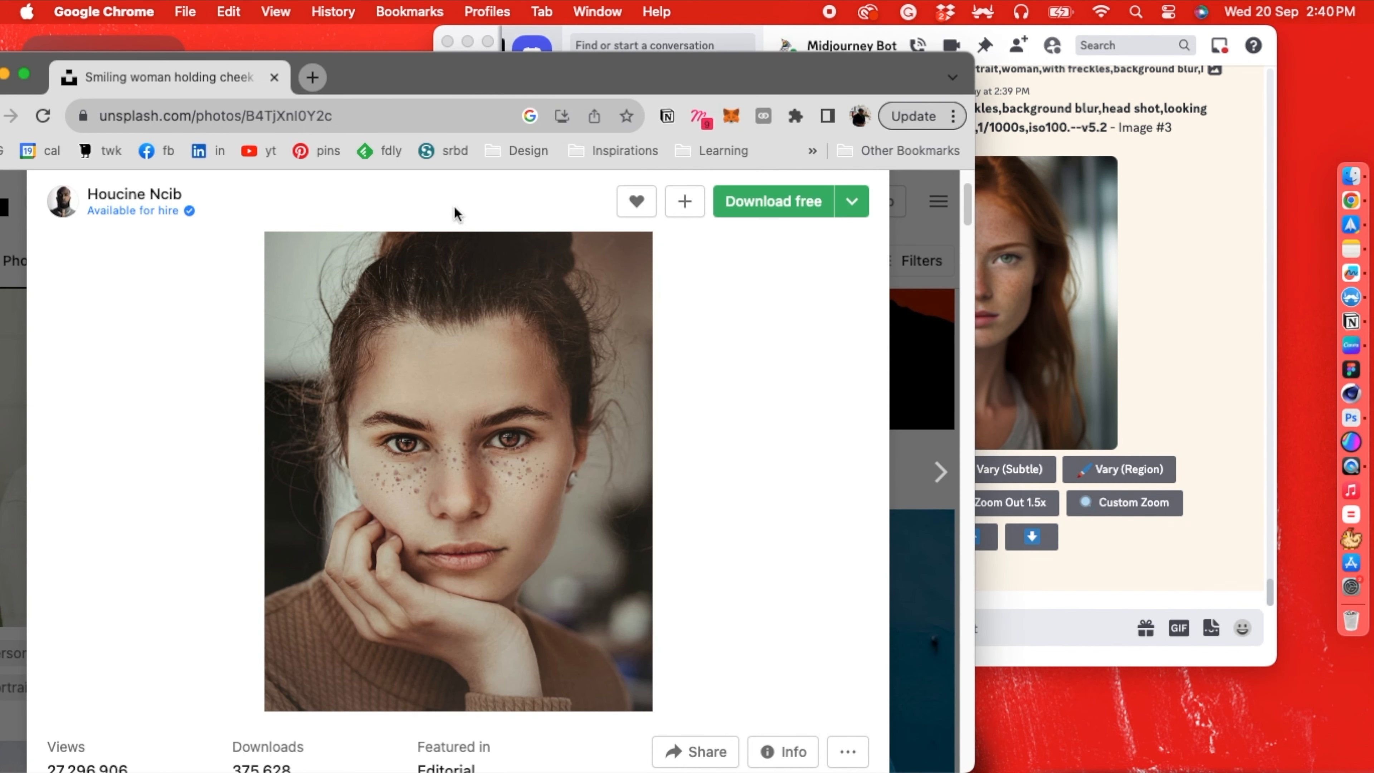
click(455, 125)
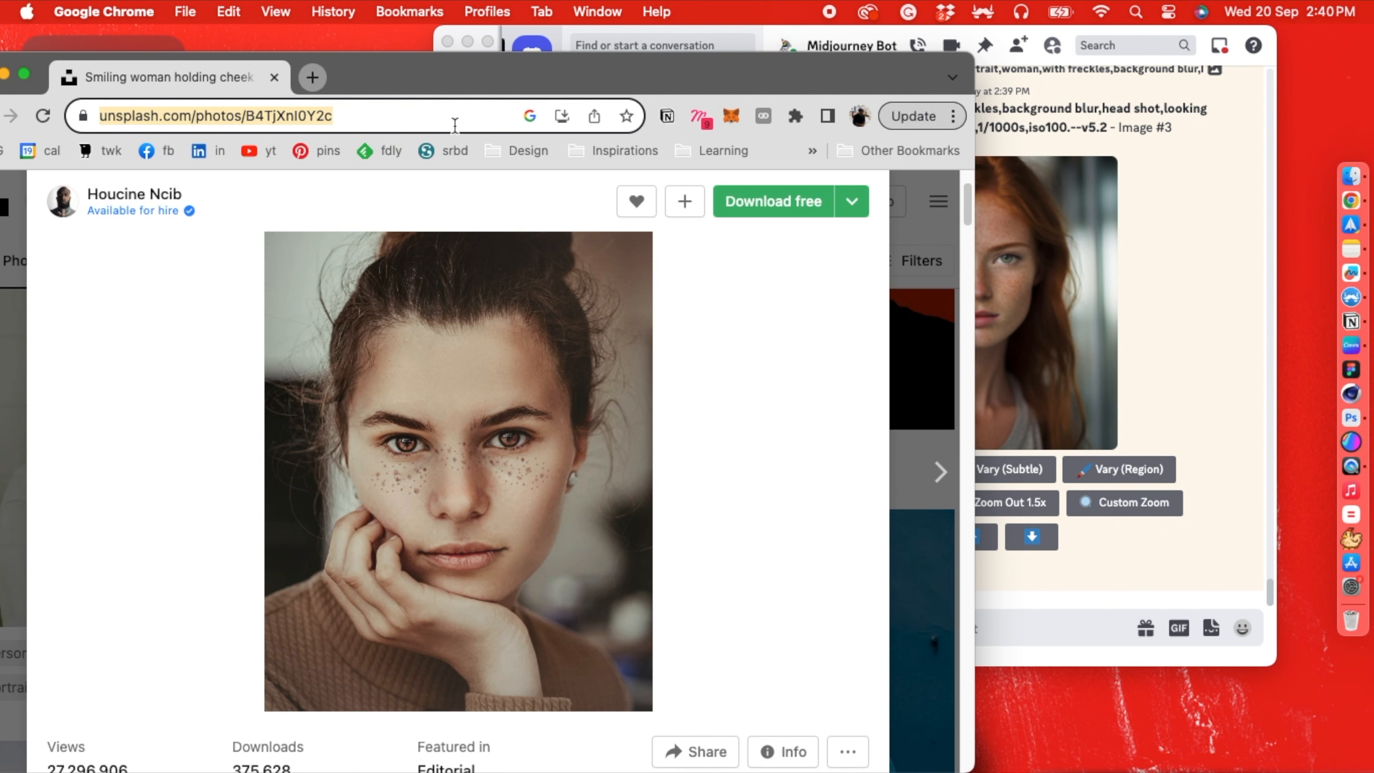
text(redshift )
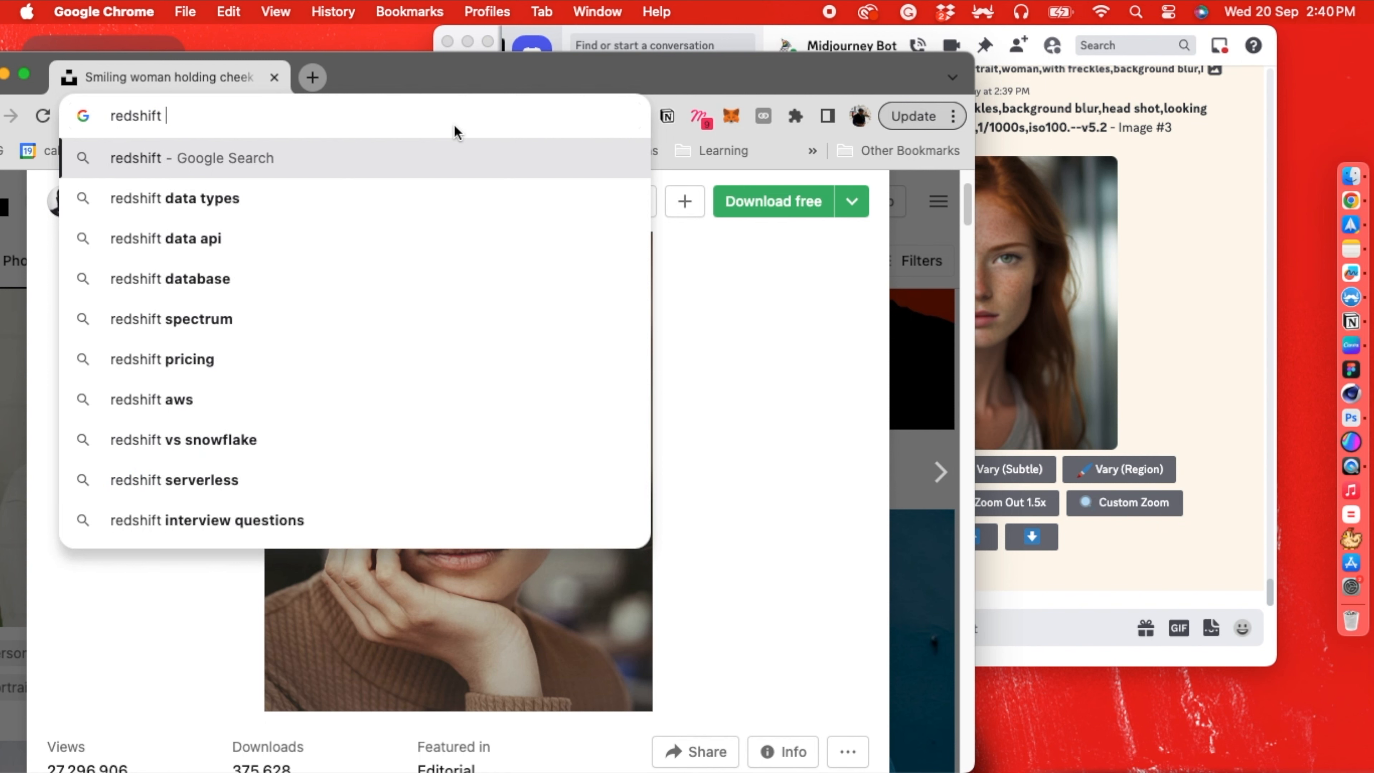
text(rendering e)
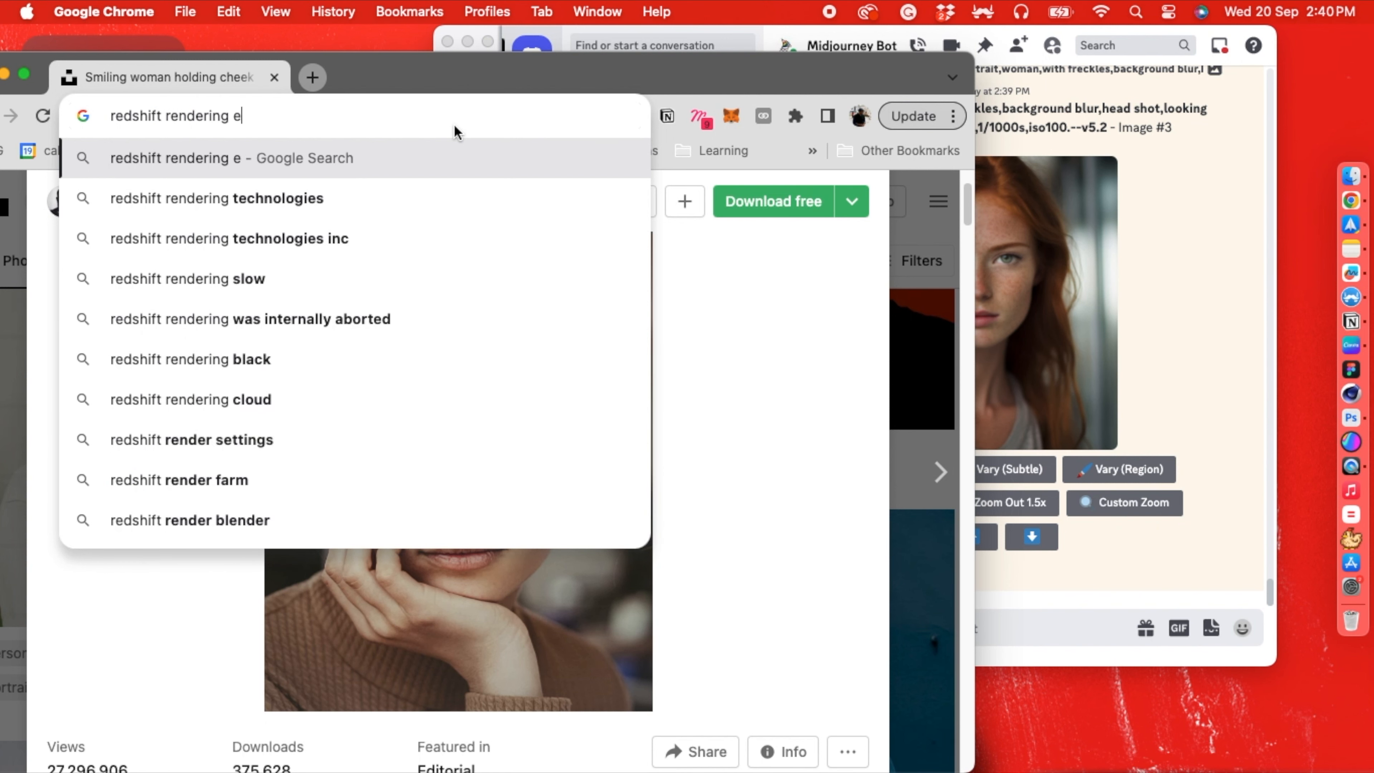
text(ngine)
key(Return)
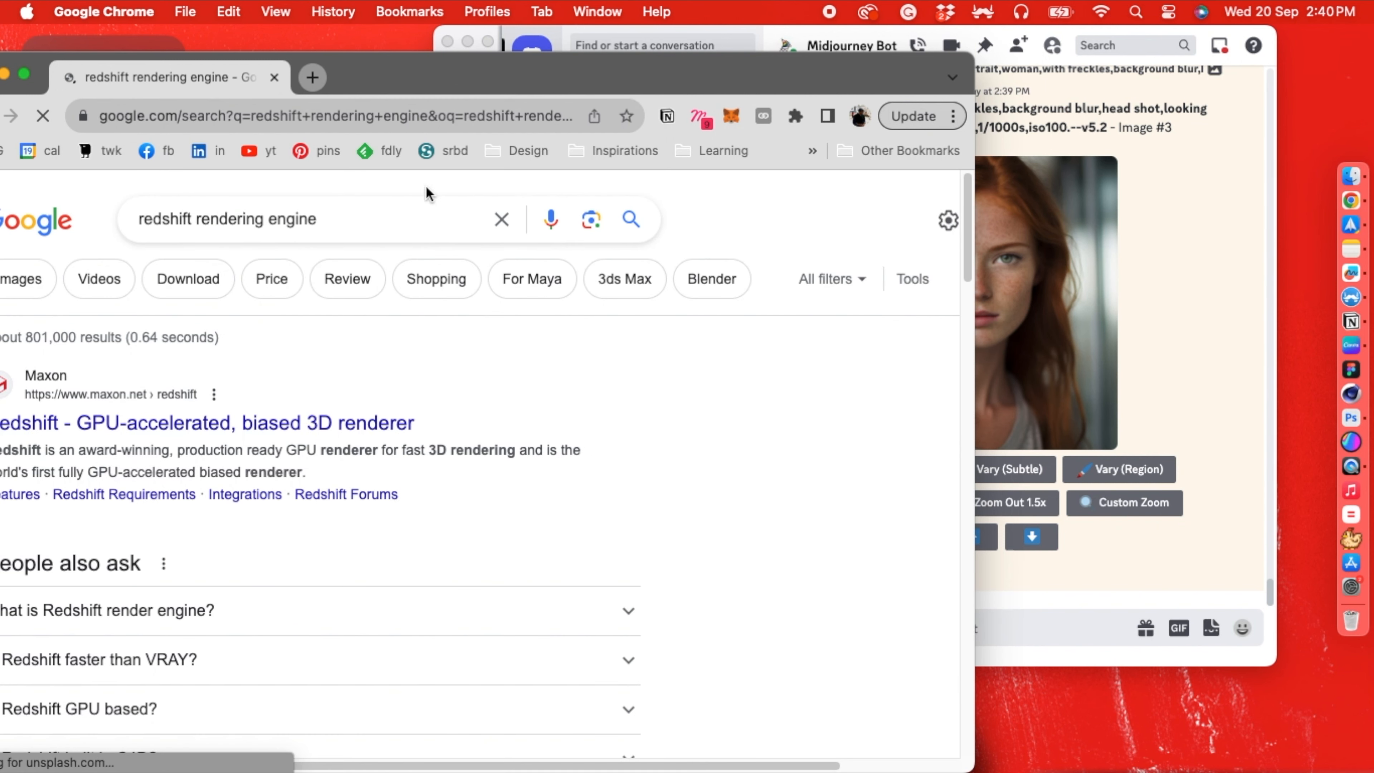
- Open Maxon's Redshift page from the results, bring the browser window fully into view, and allow all cookies
click(288, 427)
drag(409, 68, 459, 30)
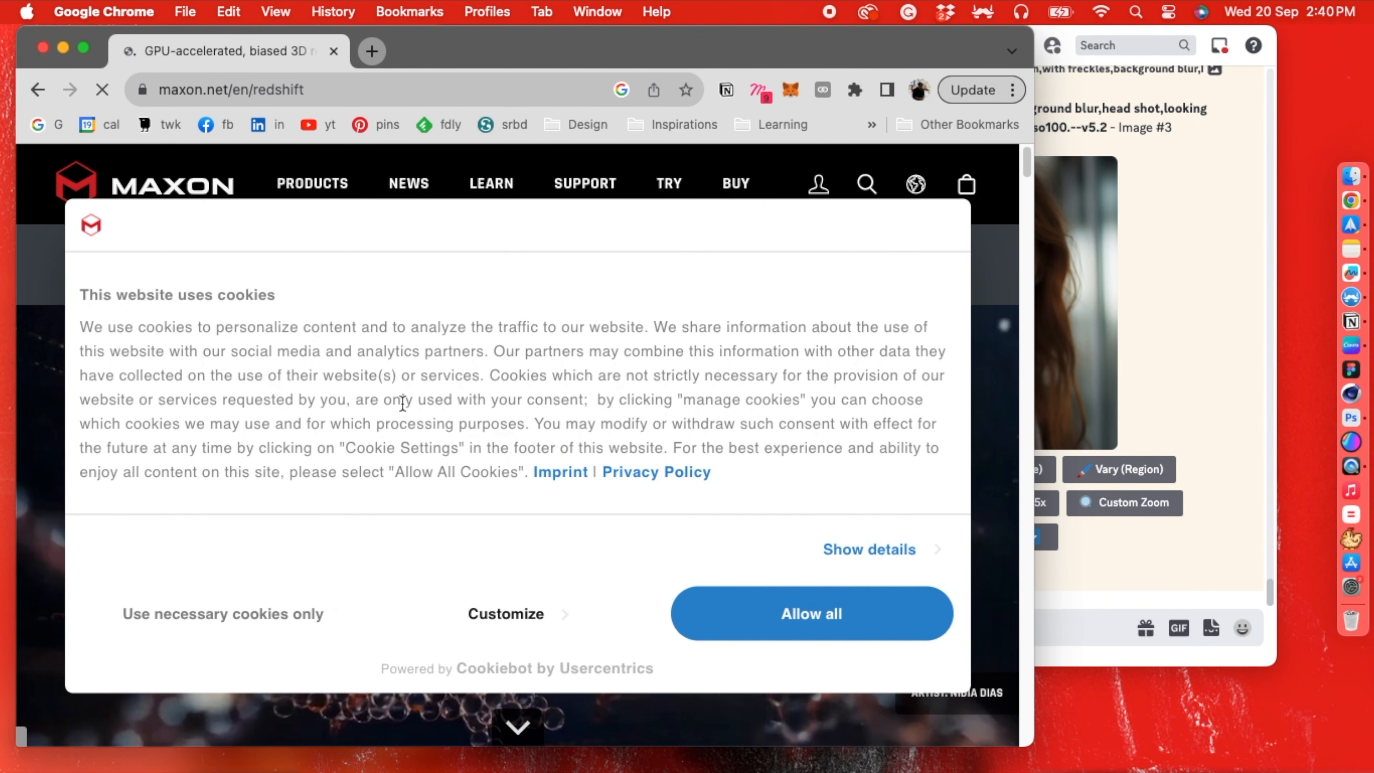
click(727, 617)
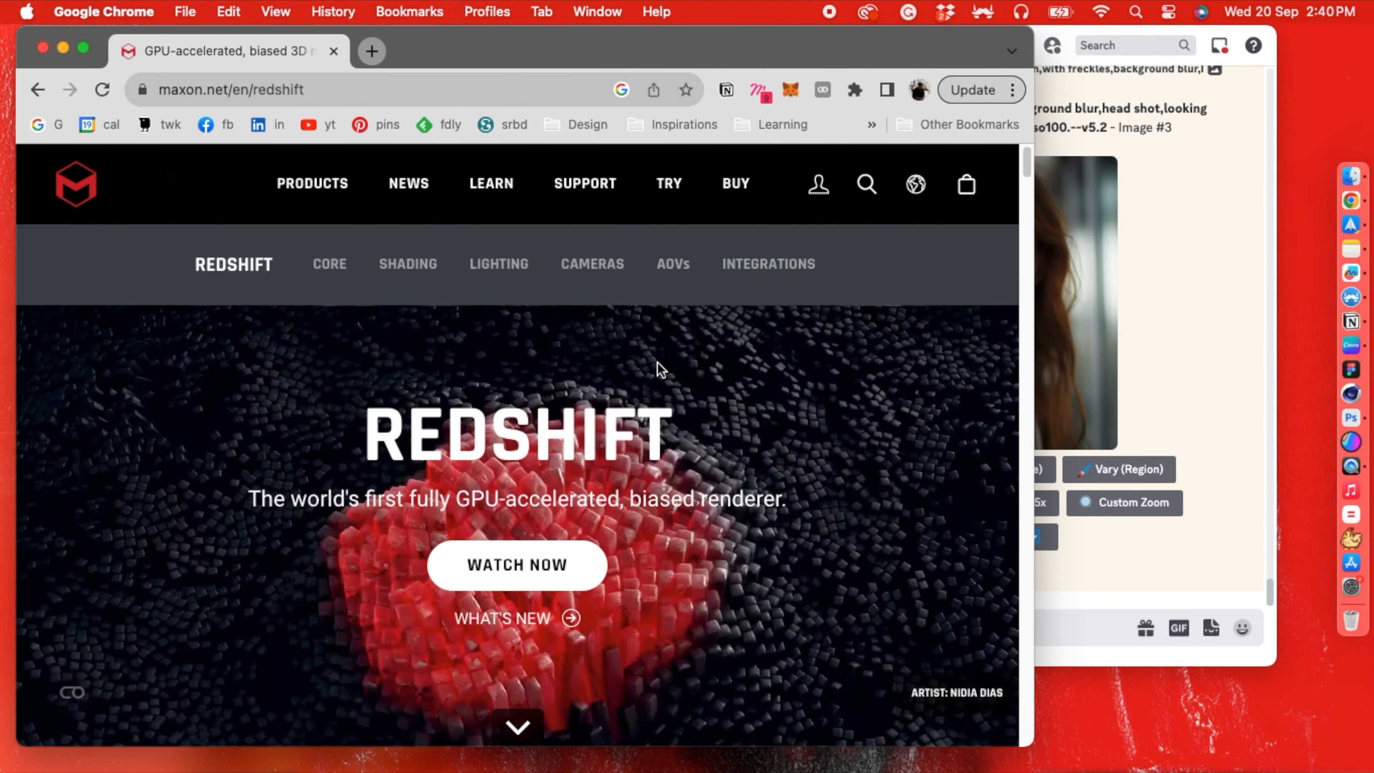
- Look over Maxon's Redshift page, and start an /imagine command in the Midjourney Bot chat in Franz
scroll(654, 369, down, 2)
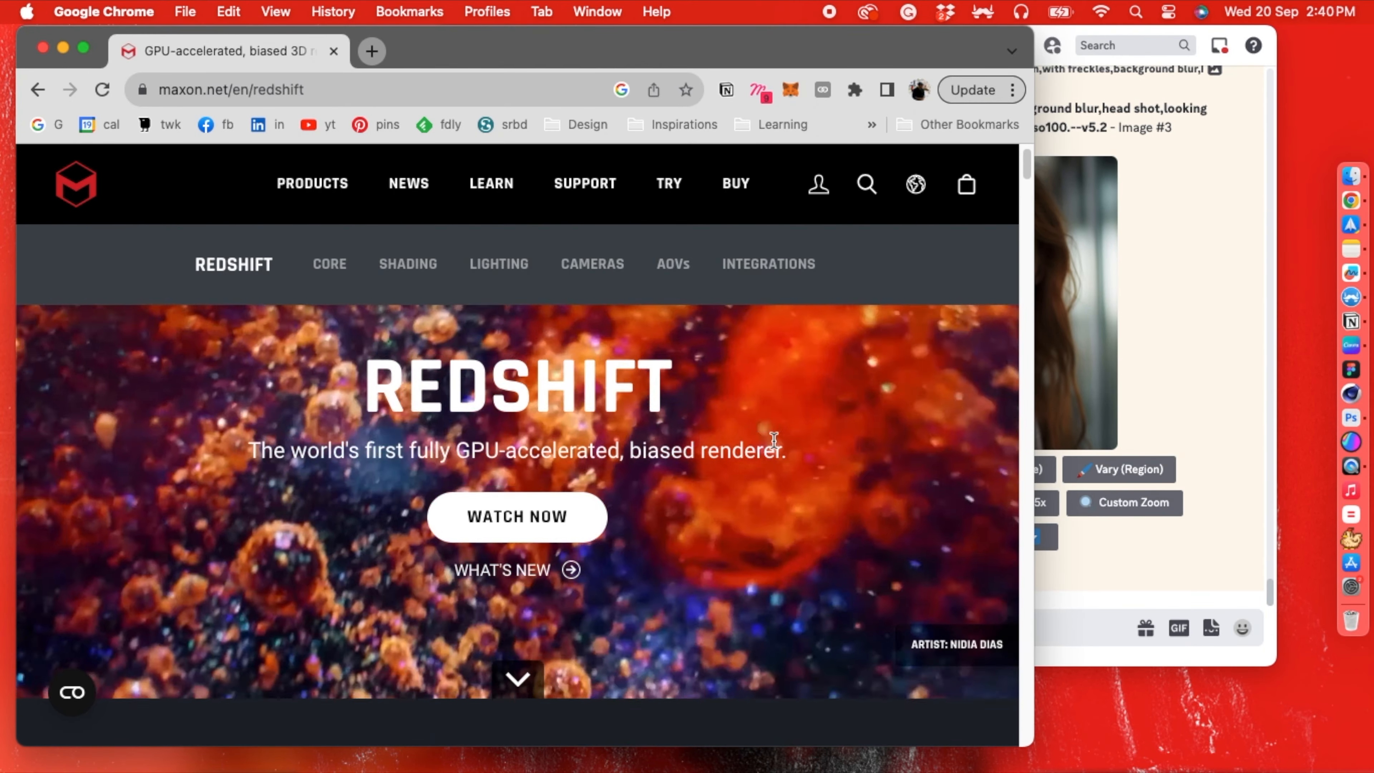
scroll(837, 407, down, 10)
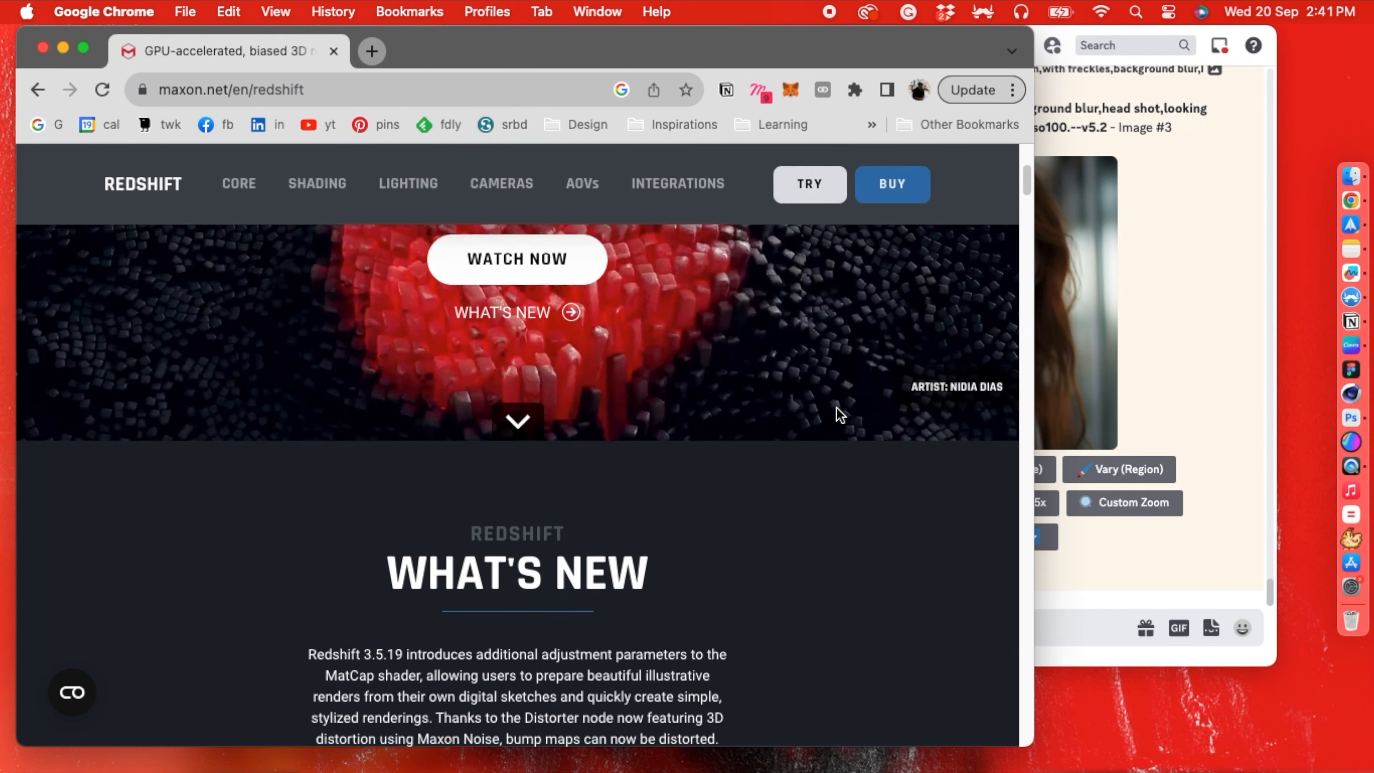
scroll(840, 415, up, 12)
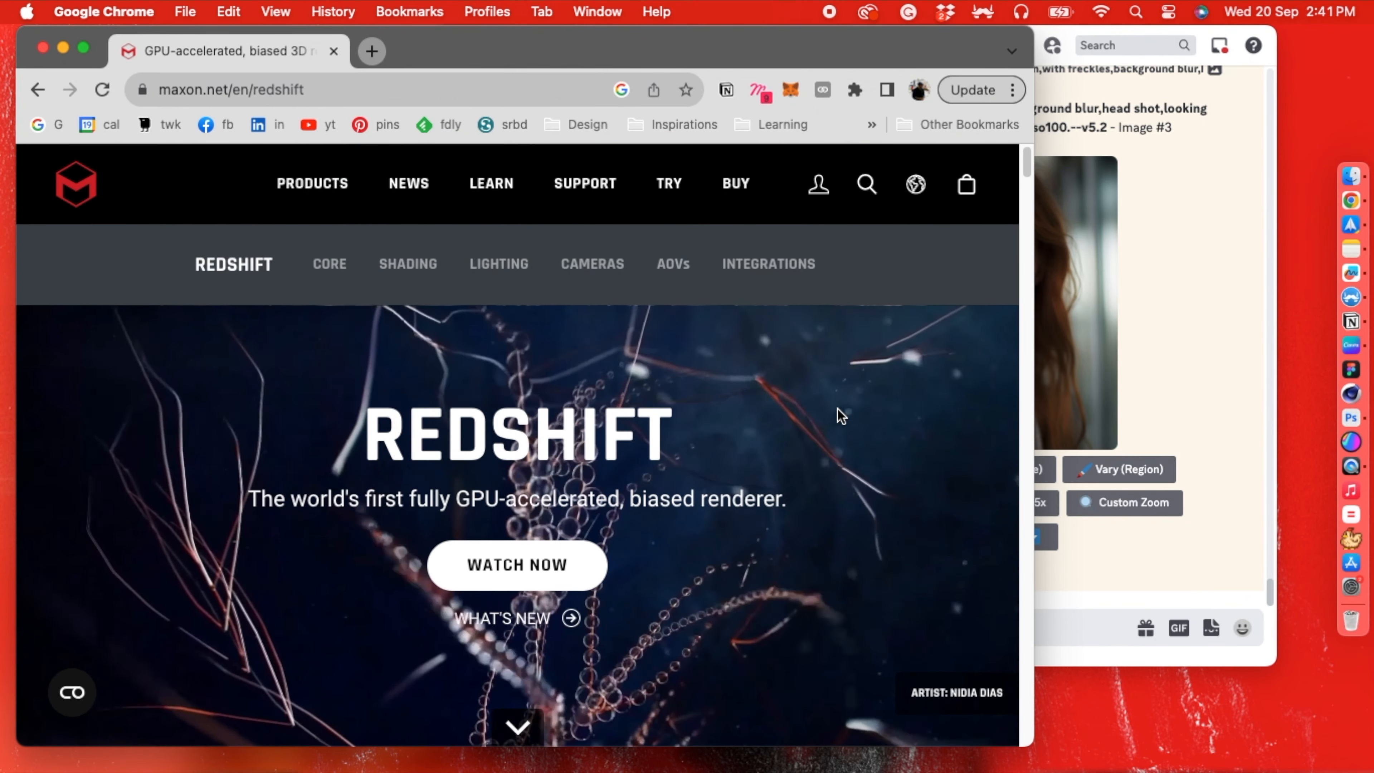
click(1064, 626)
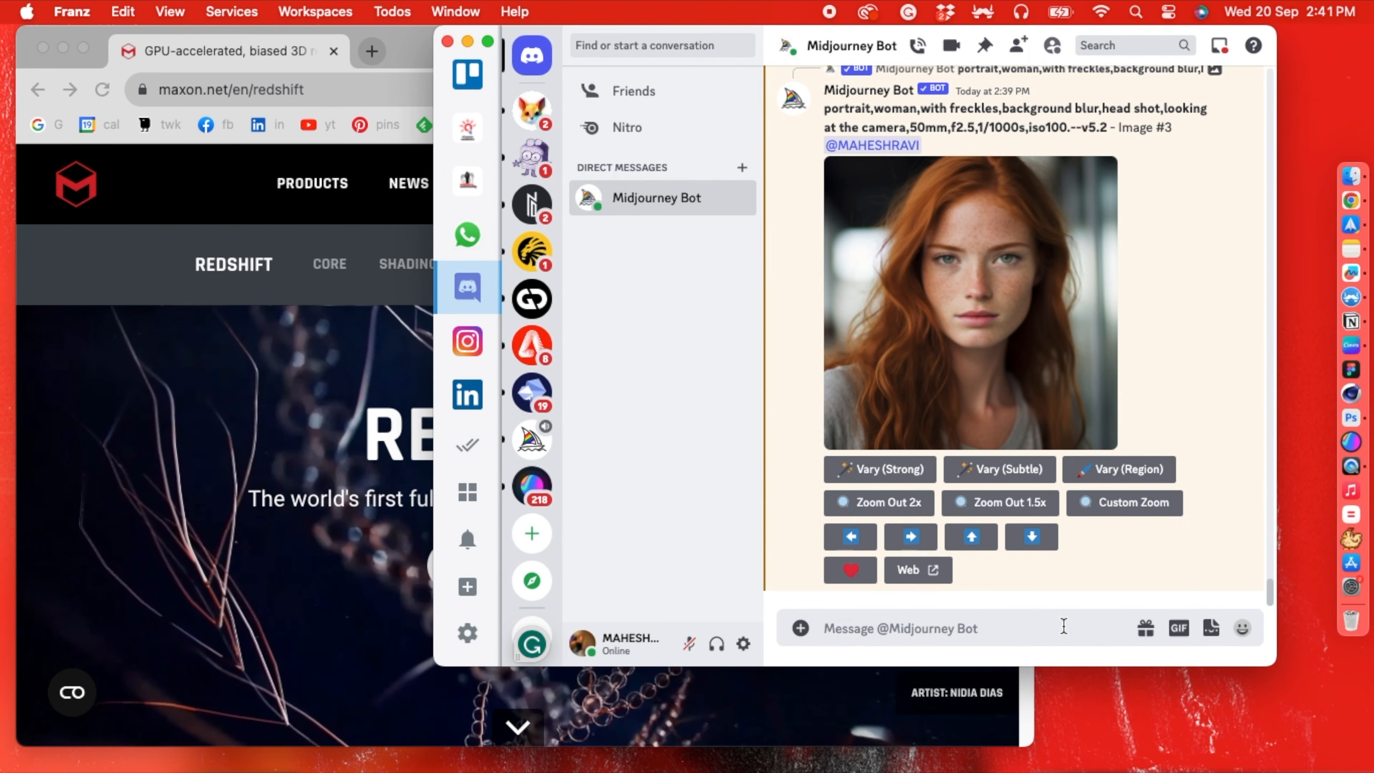
text(/)
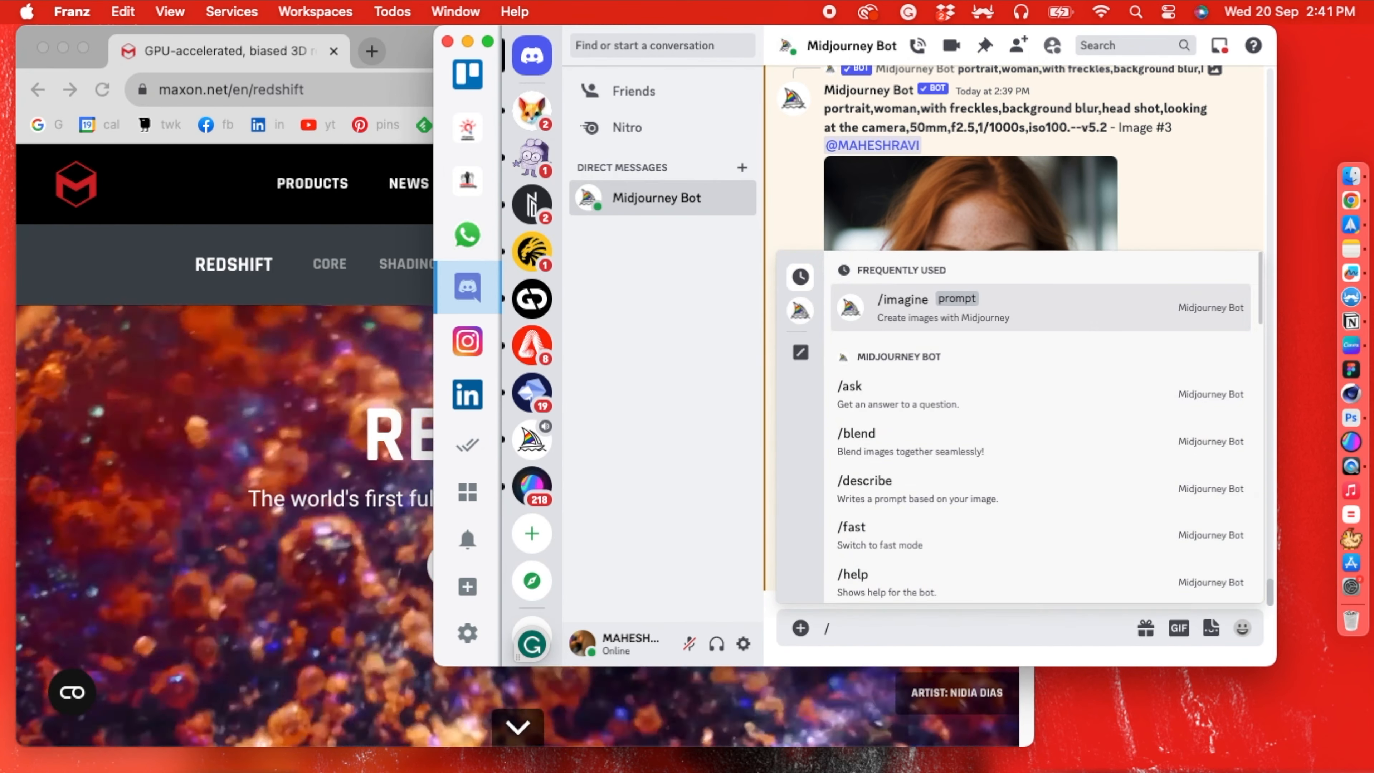
text(ima)
key(Return)
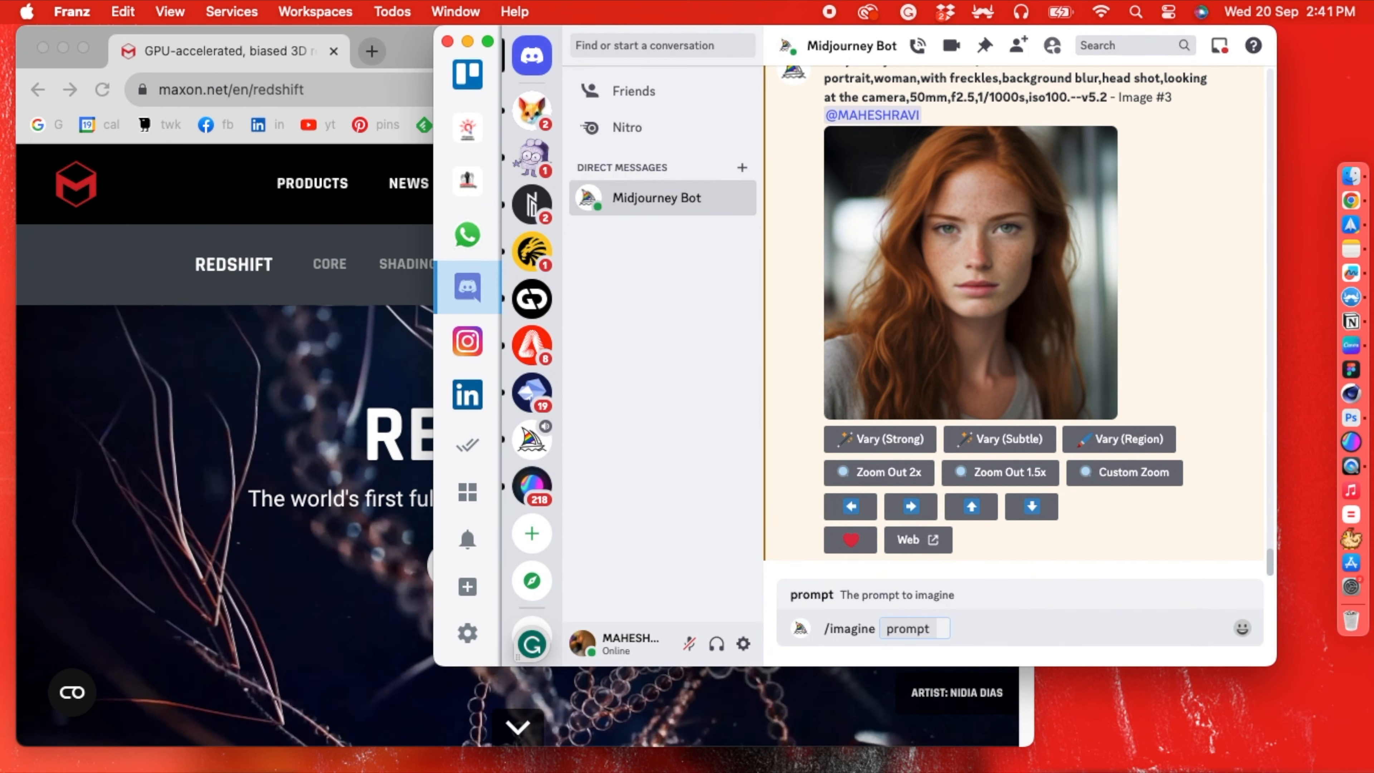
- Begin the image prompt with "portrait,3d model of a woman,"
text(portraiun)
key(BackSpace)
key(BackSpace)
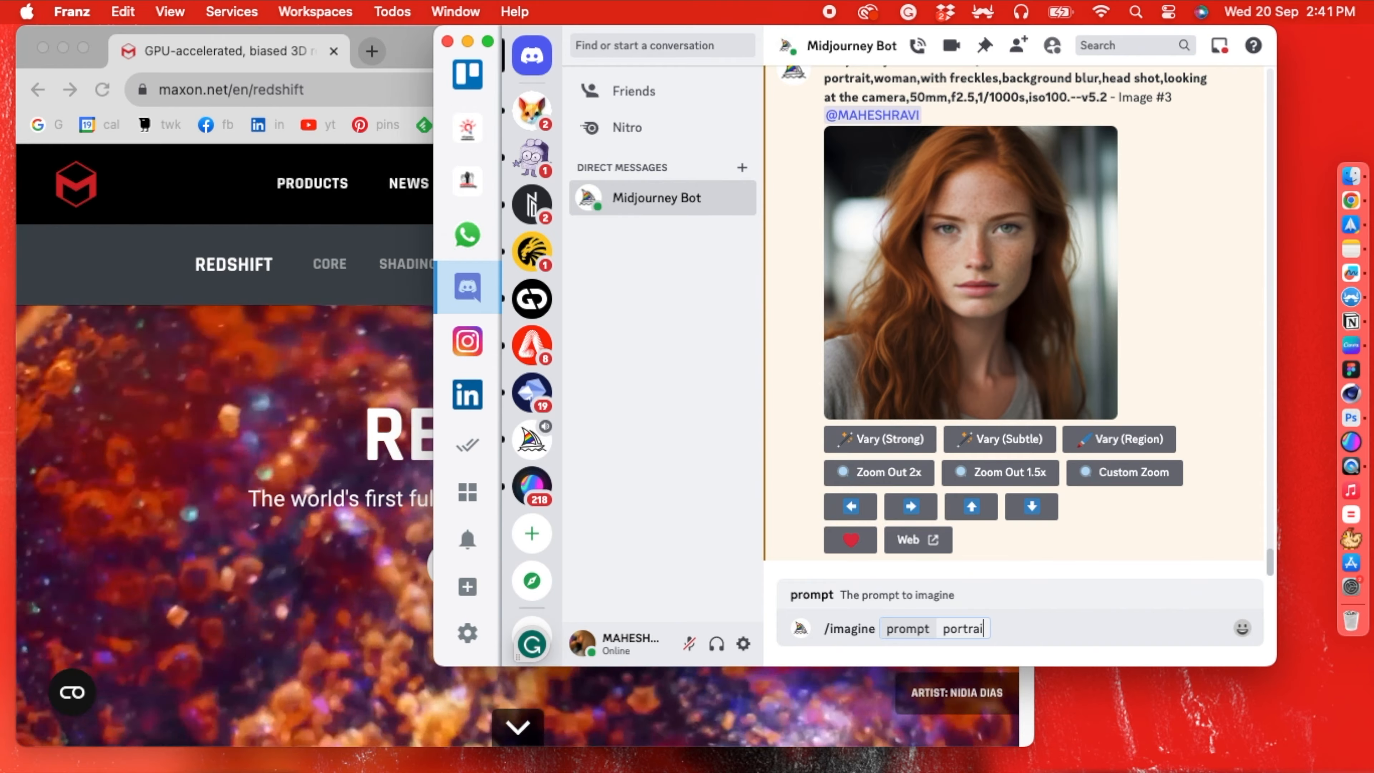
text(t)
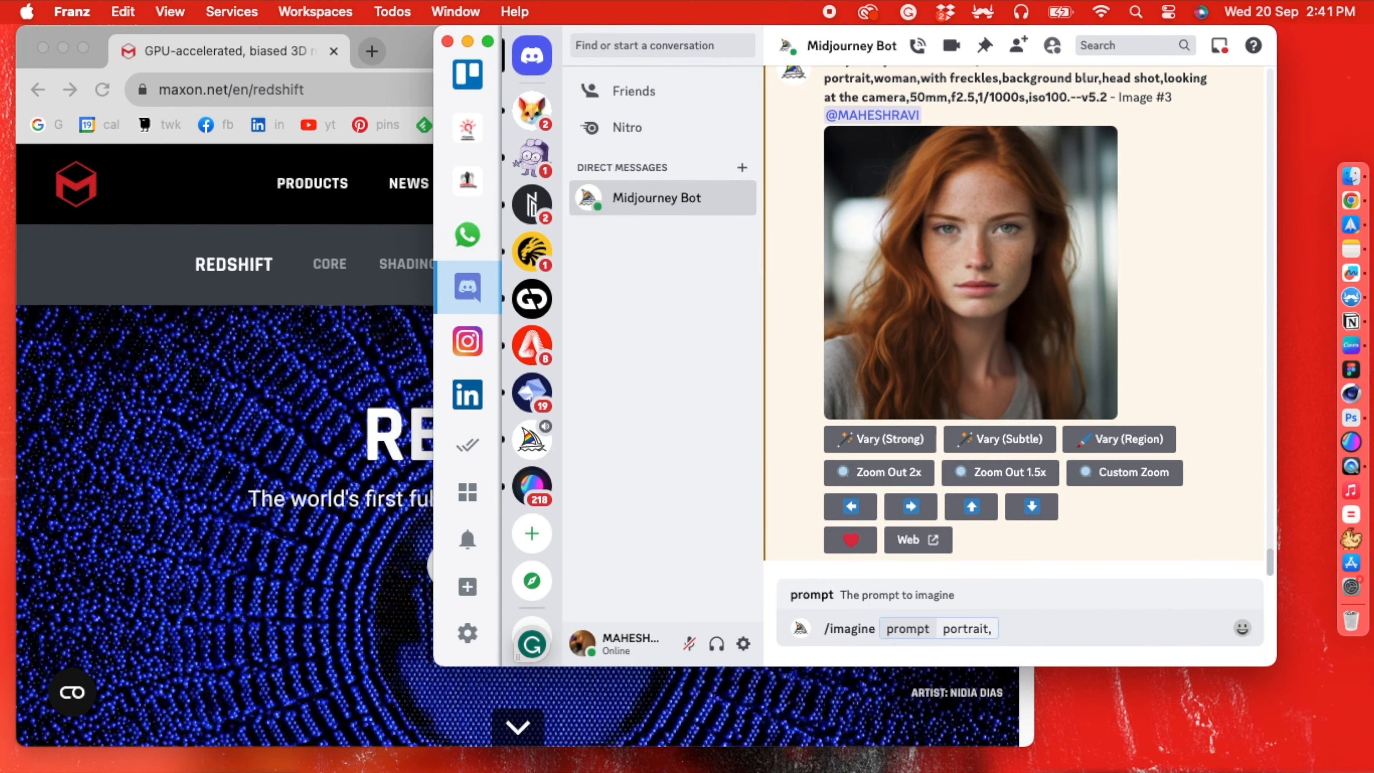
text(,3d nmi)
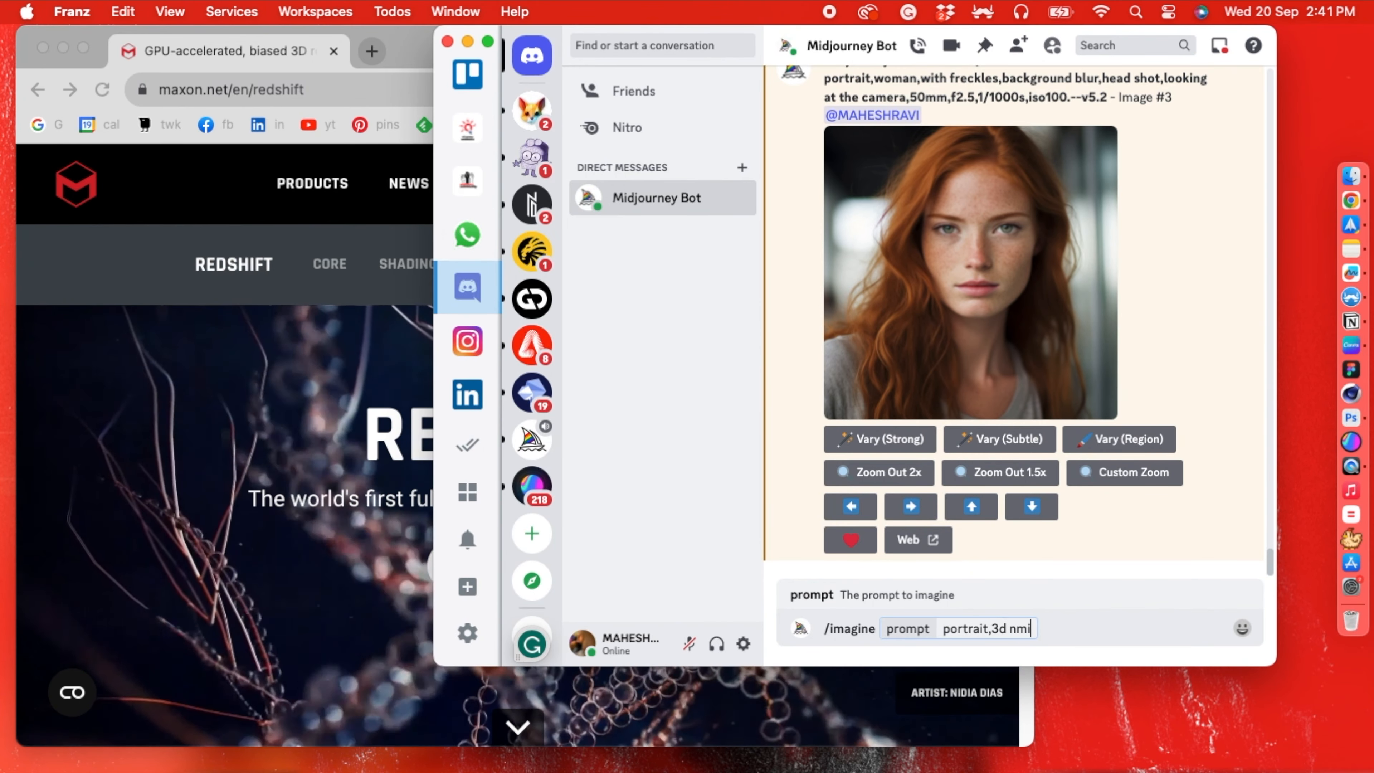
key(BackSpace)
key(BackSpace)
key(BackSpace)
text(model of )
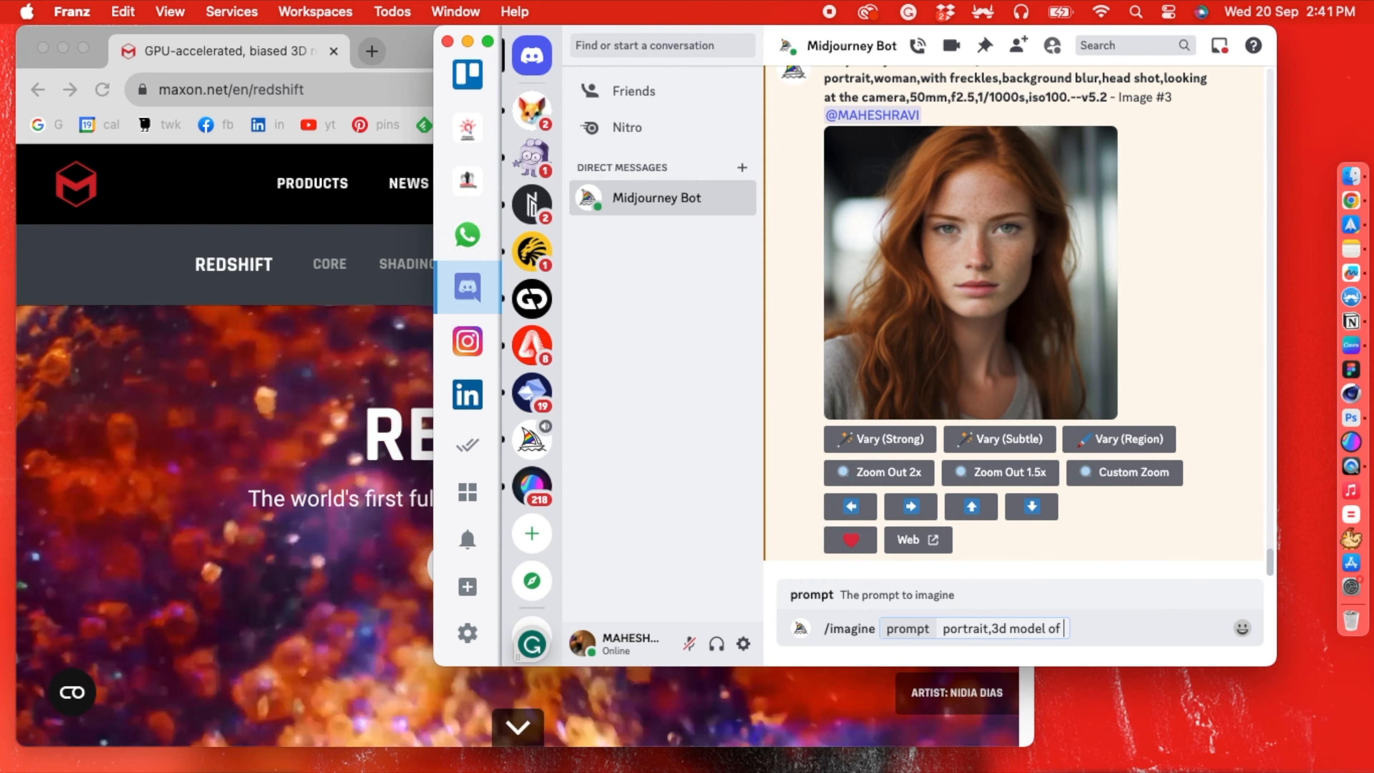
text(a woman, face)
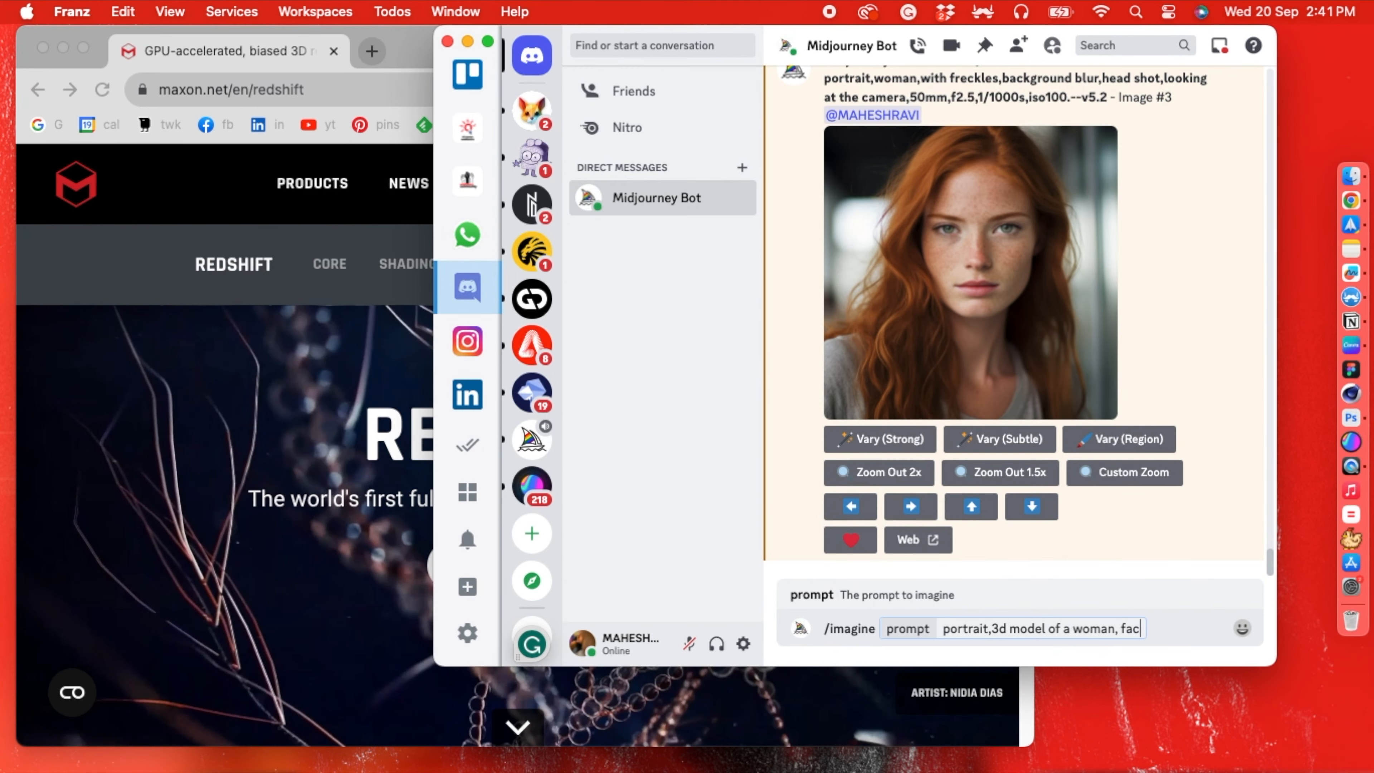
- Continue the prompt with "head shot, background blur,", removing the unfinished word after "woman,"
key(BackSpace)
key(BackSpace)
key(BackSpace)
key(BackSpace)
text(head )
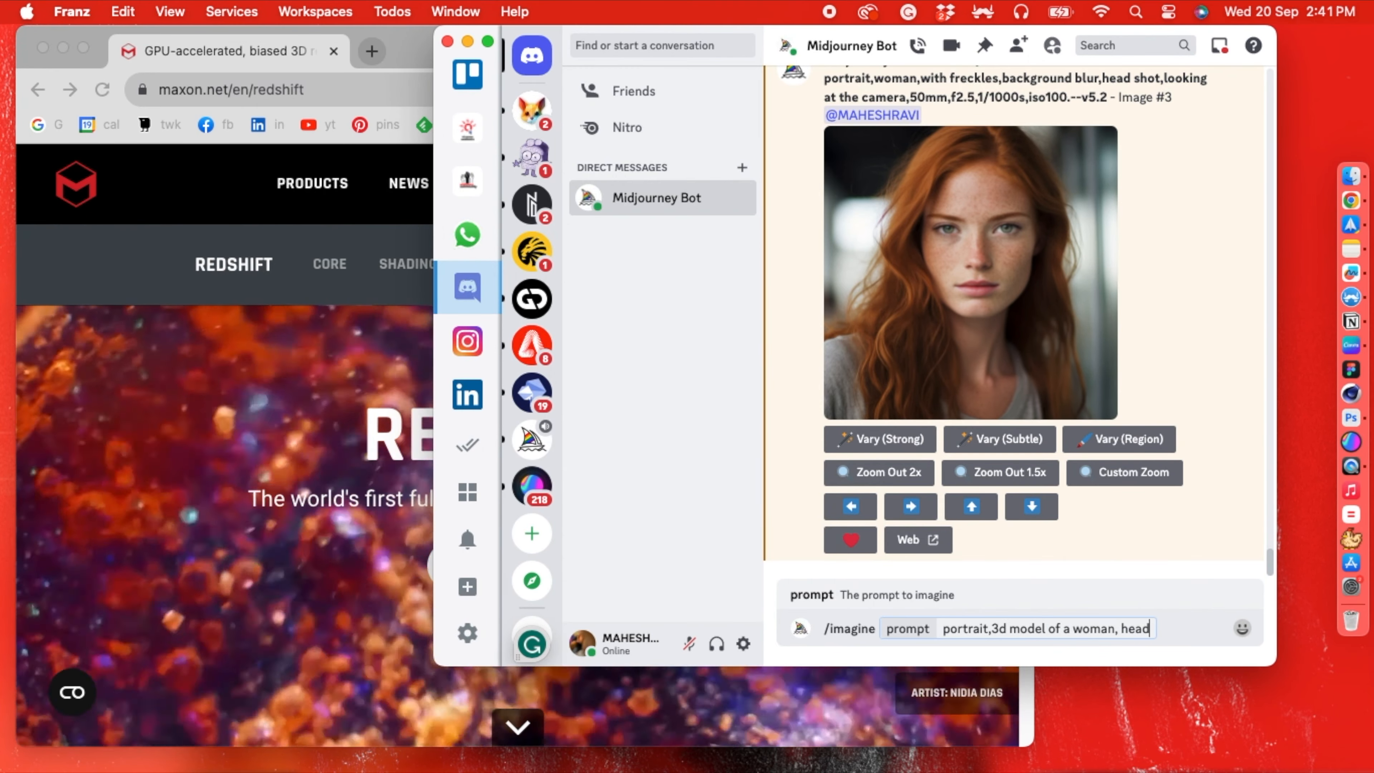
text(shot,)
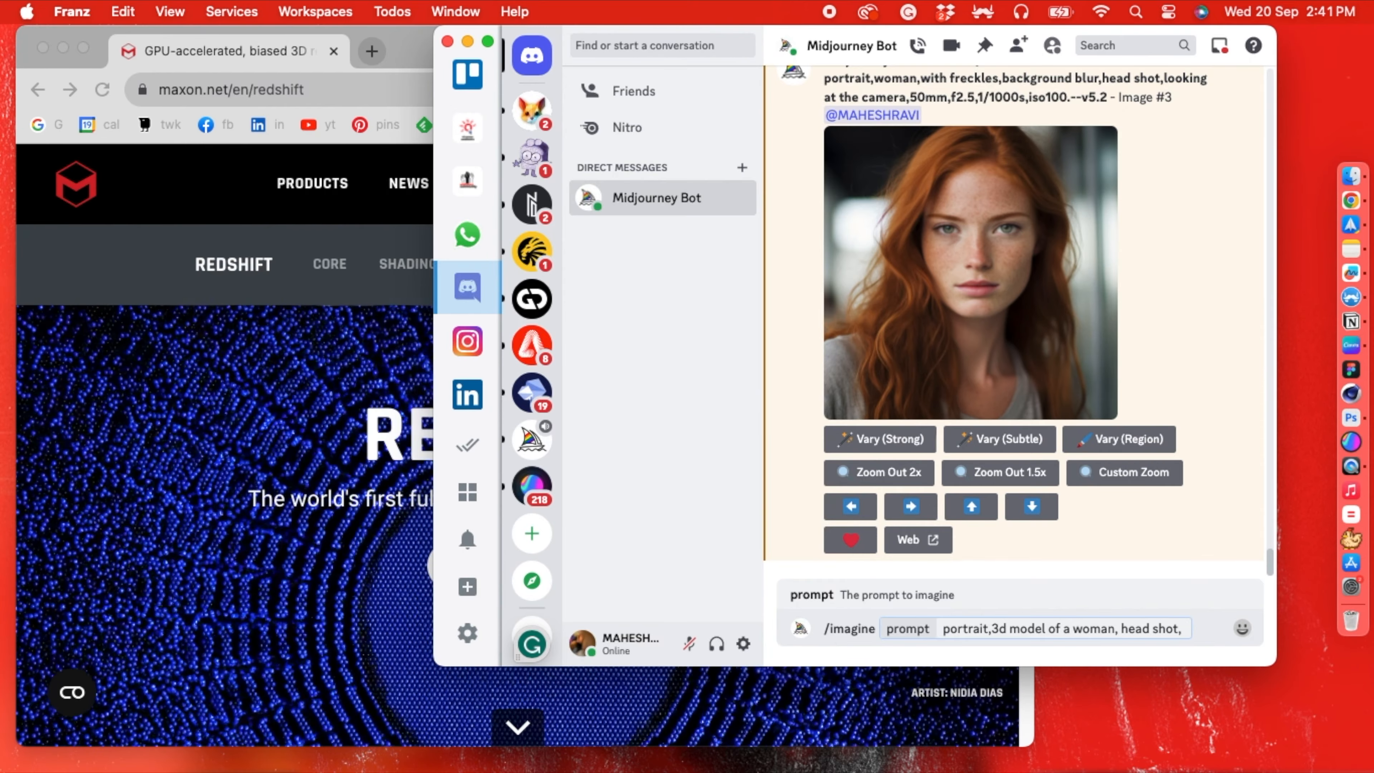
text( backg)
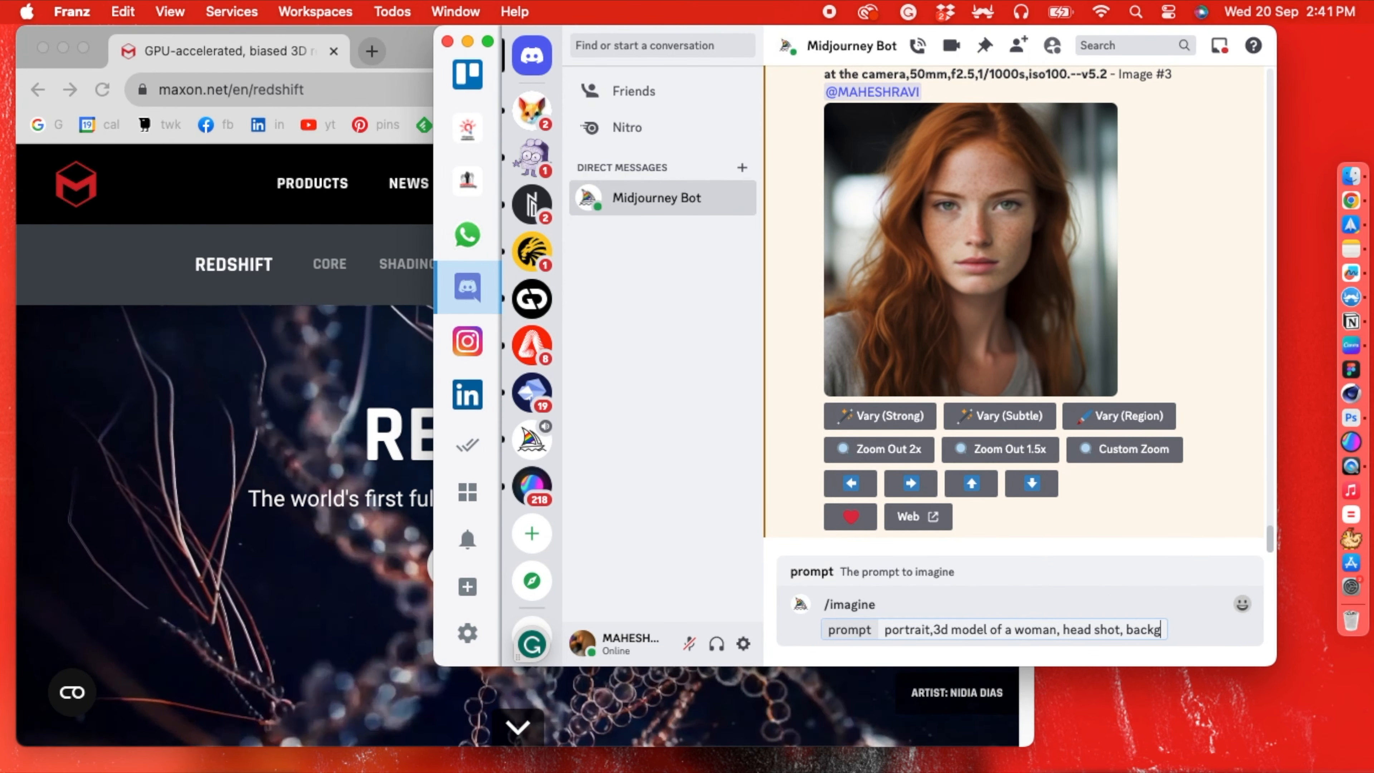
text(round blur,)
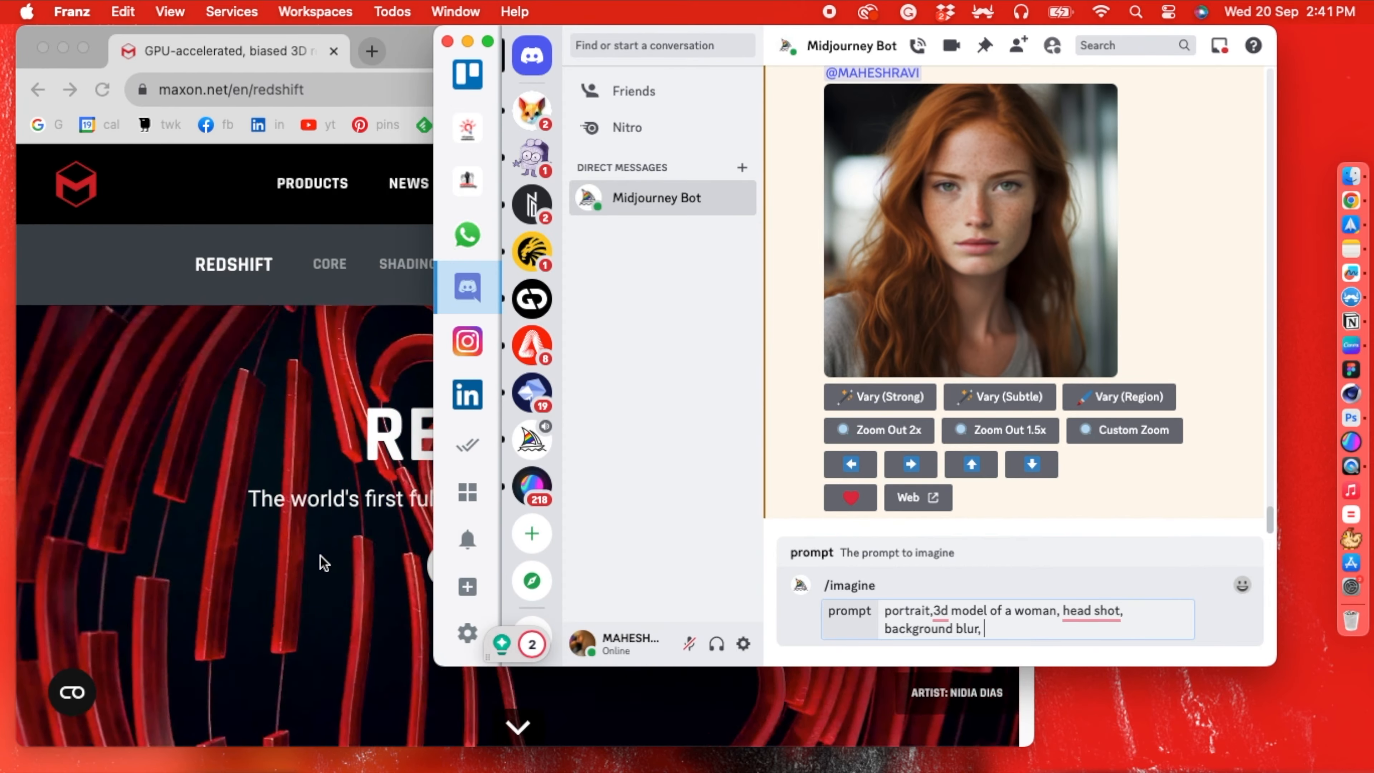
- Add the 3D software keywords "redshift, blender," to the end of the prompt
click(322, 560)
click(1206, 537)
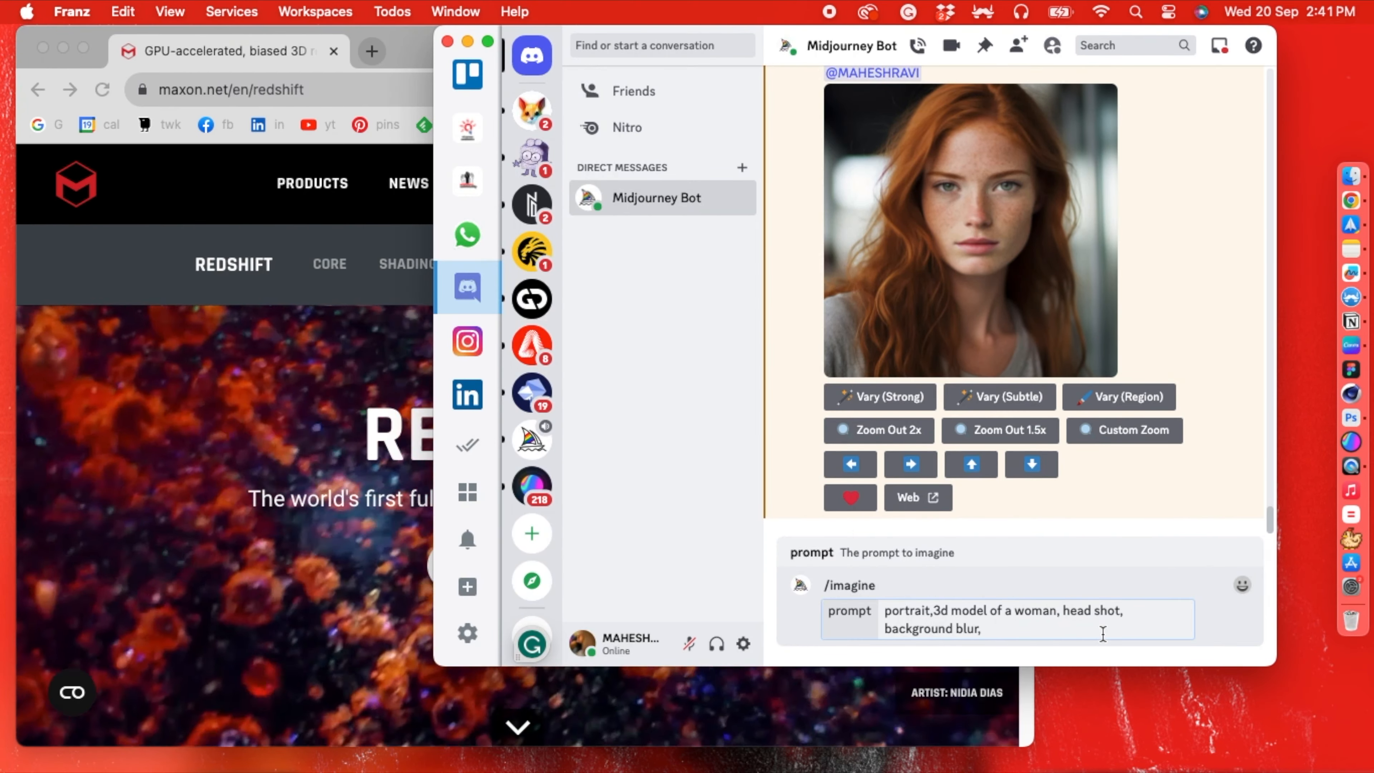
text(redshift)
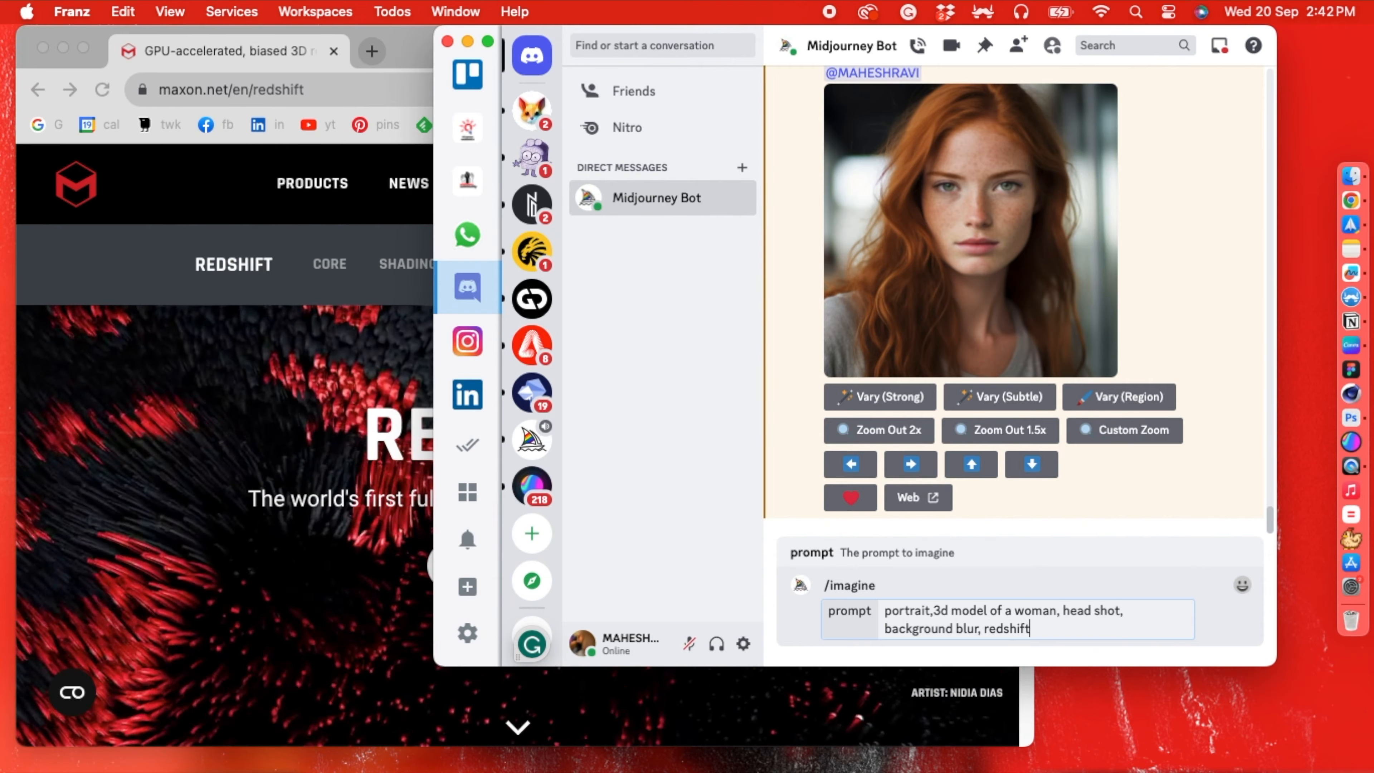
text(, b)
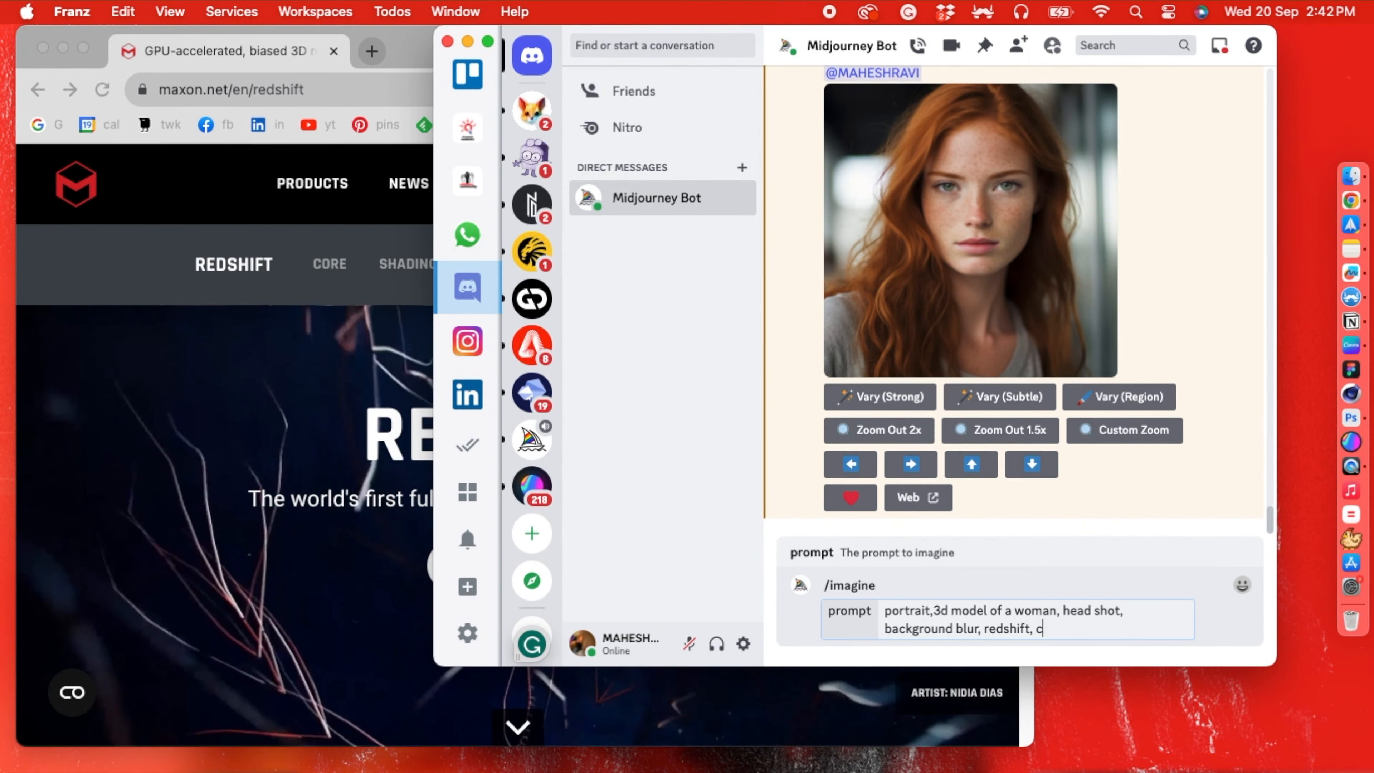
text(lender,)
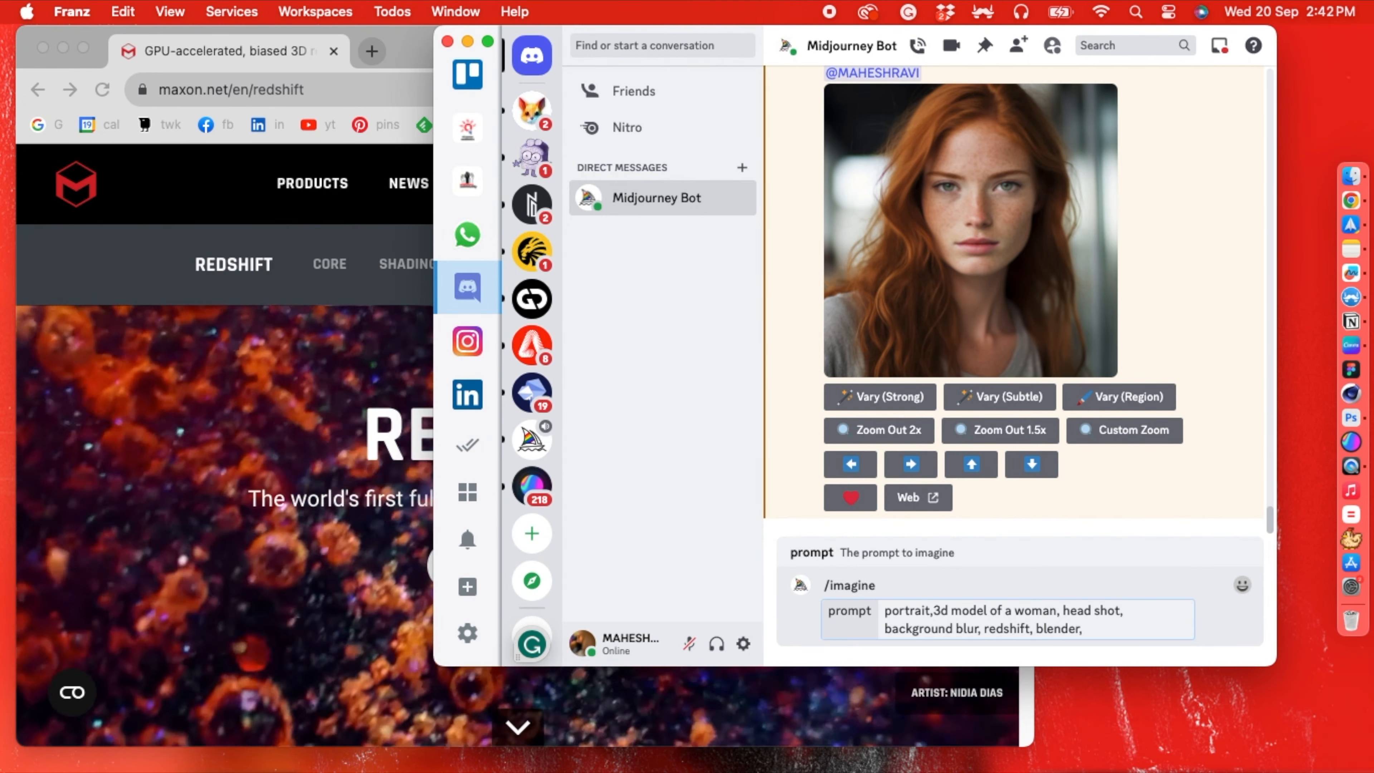
- Check the Redshift page in Chrome for its renderer description, and add "gpu accelerated," to the Midjourney prompt in Franz
click(160, 512)
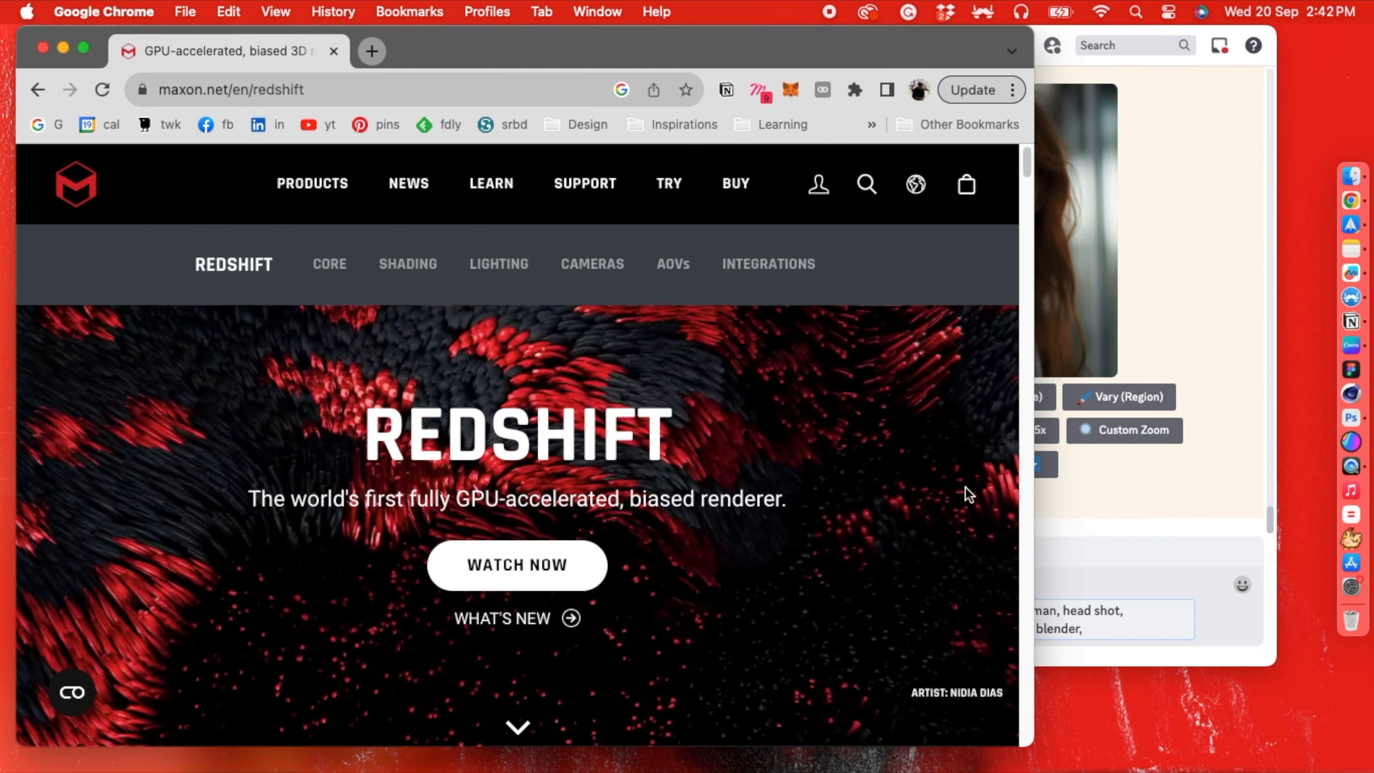
click(1178, 596)
click(236, 475)
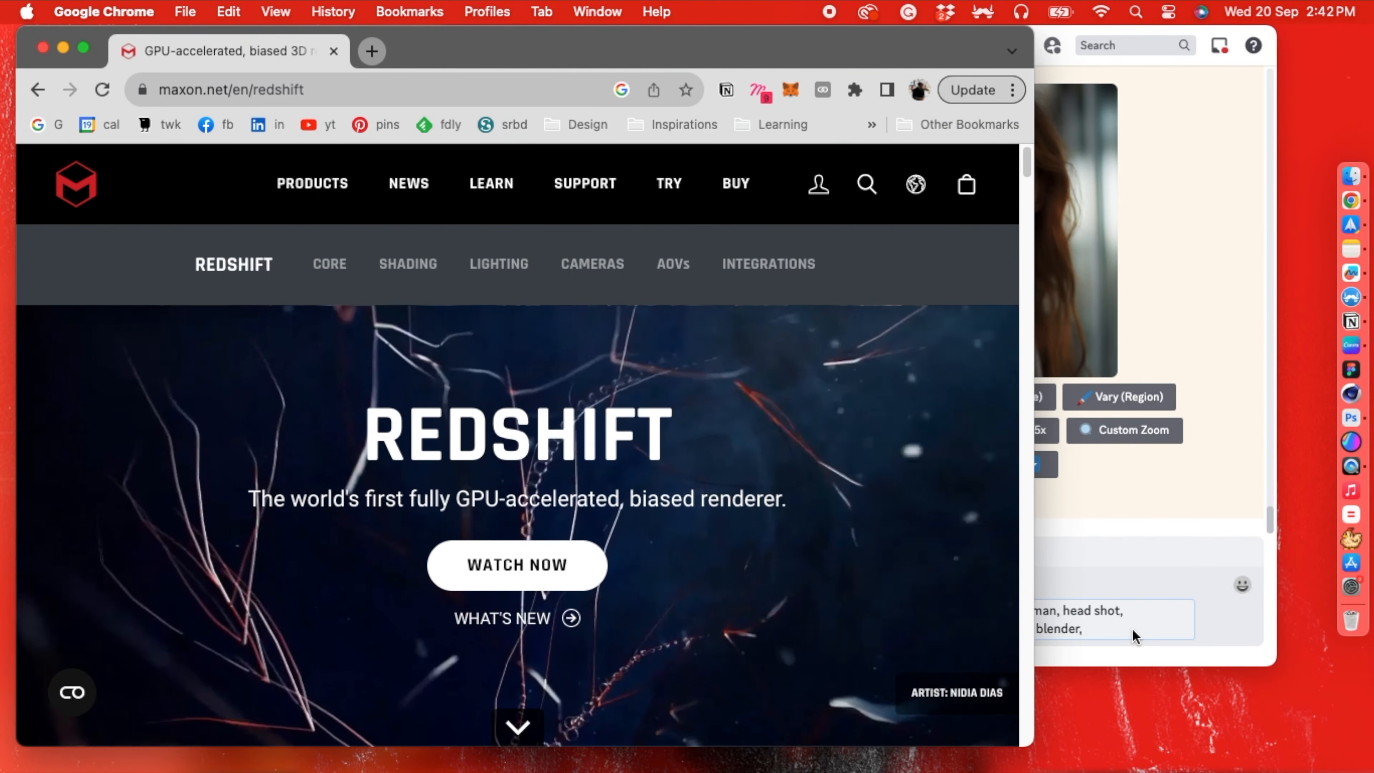
click(1141, 630)
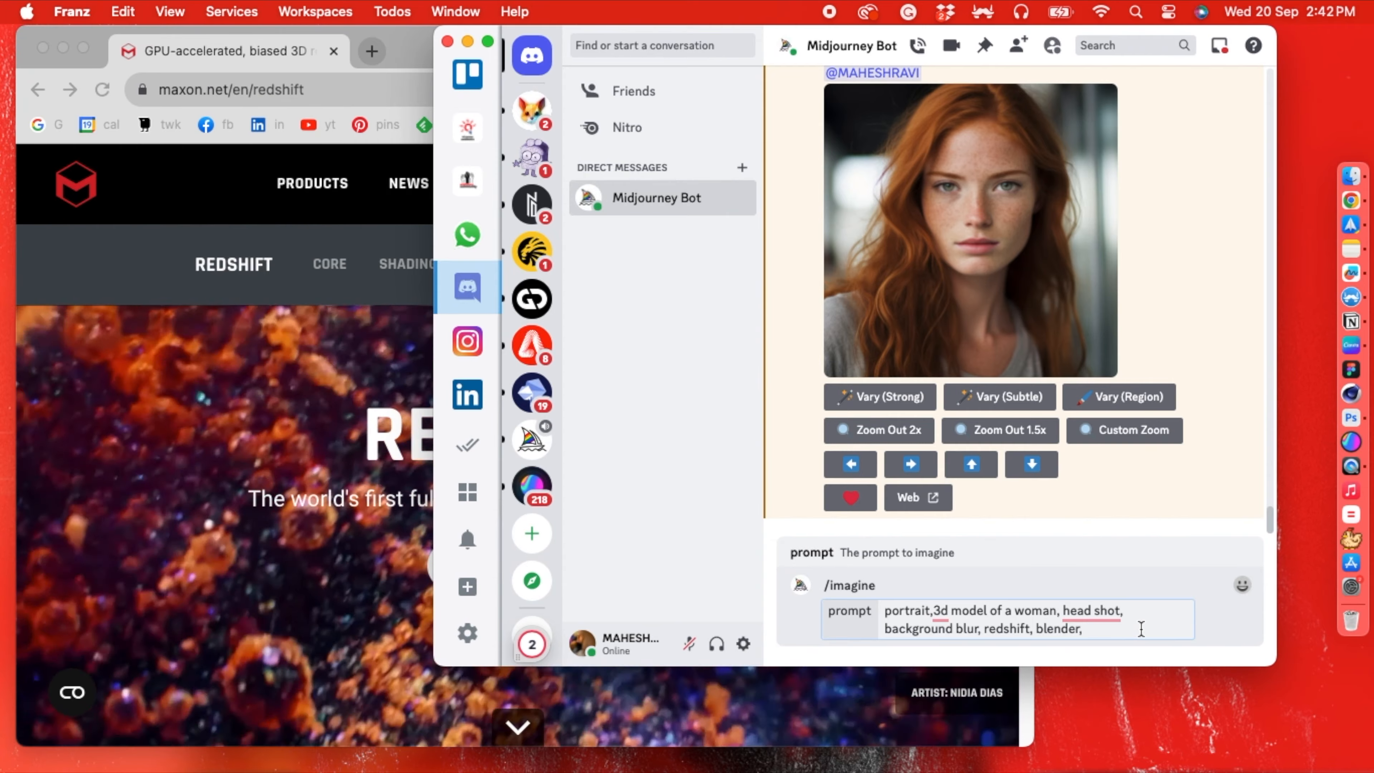
text(gpu )
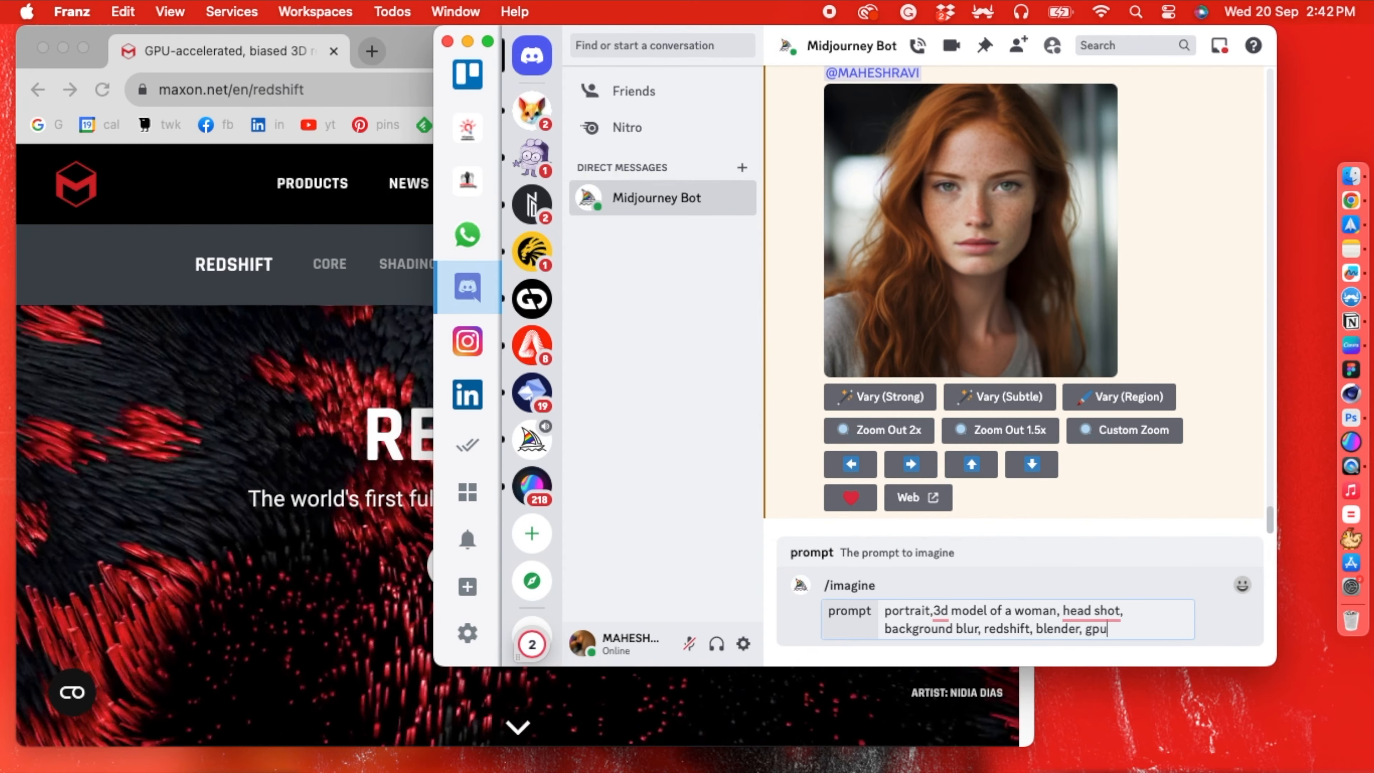
text(accelera)
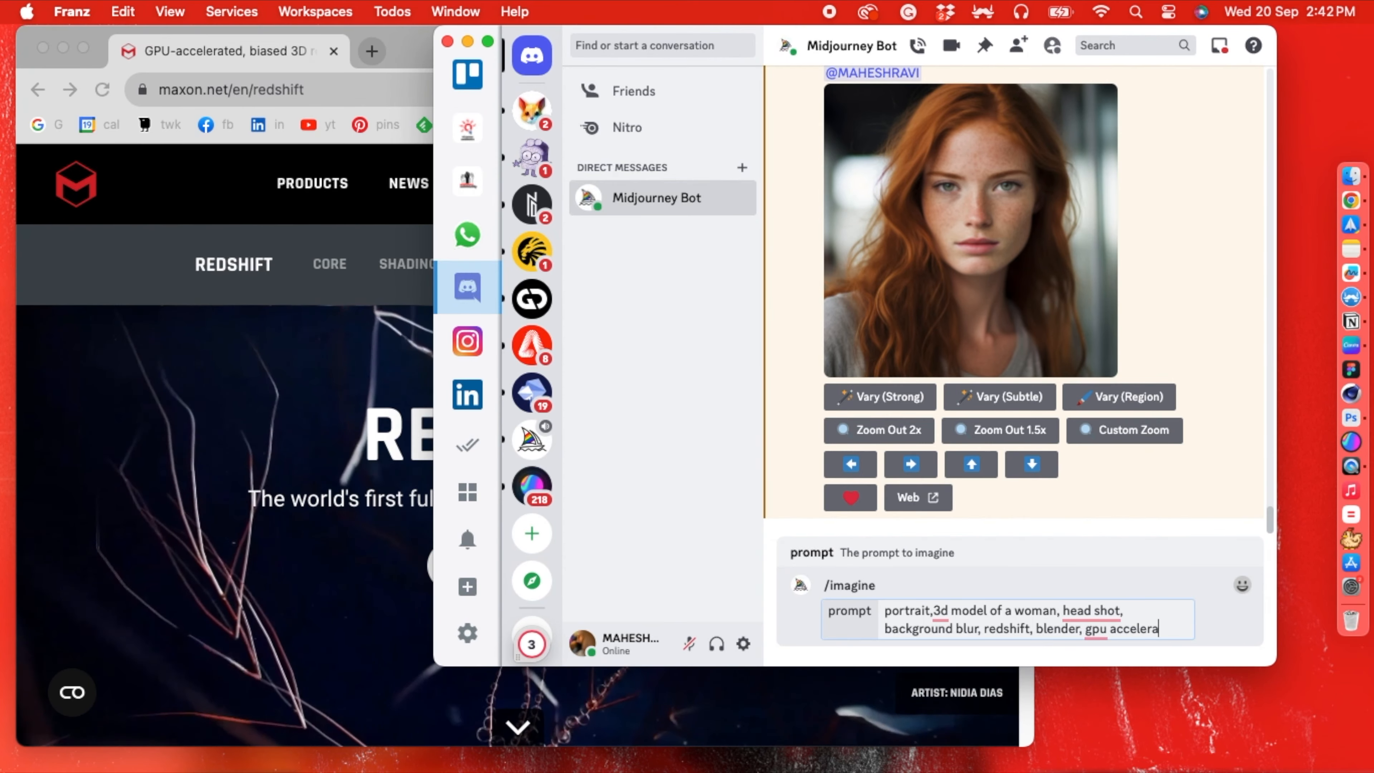
text(ted,)
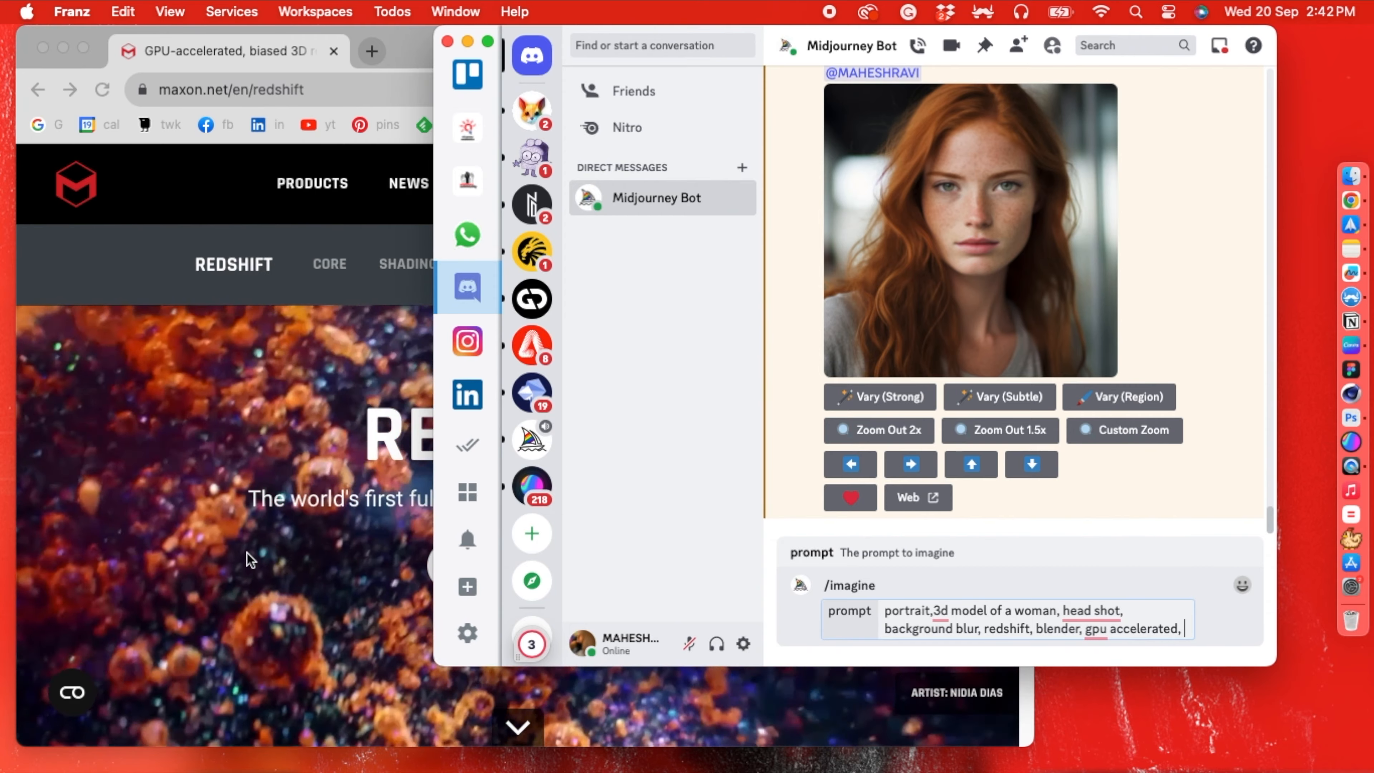
- Browse Redshift's Shading features in Chrome as far as the dedicated skin shaders, and add "skin shader," to the prompt in Franz
click(225, 551)
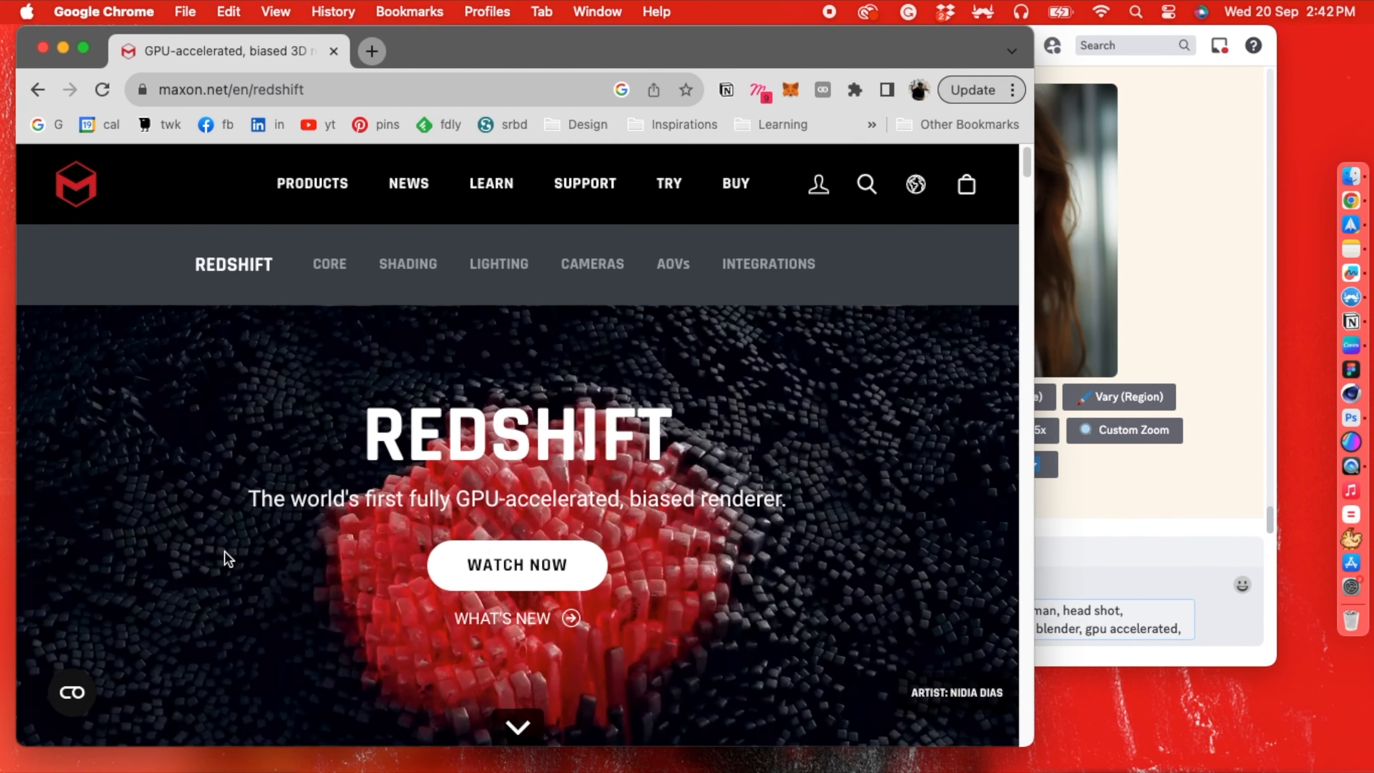
scroll(224, 552, down, 1)
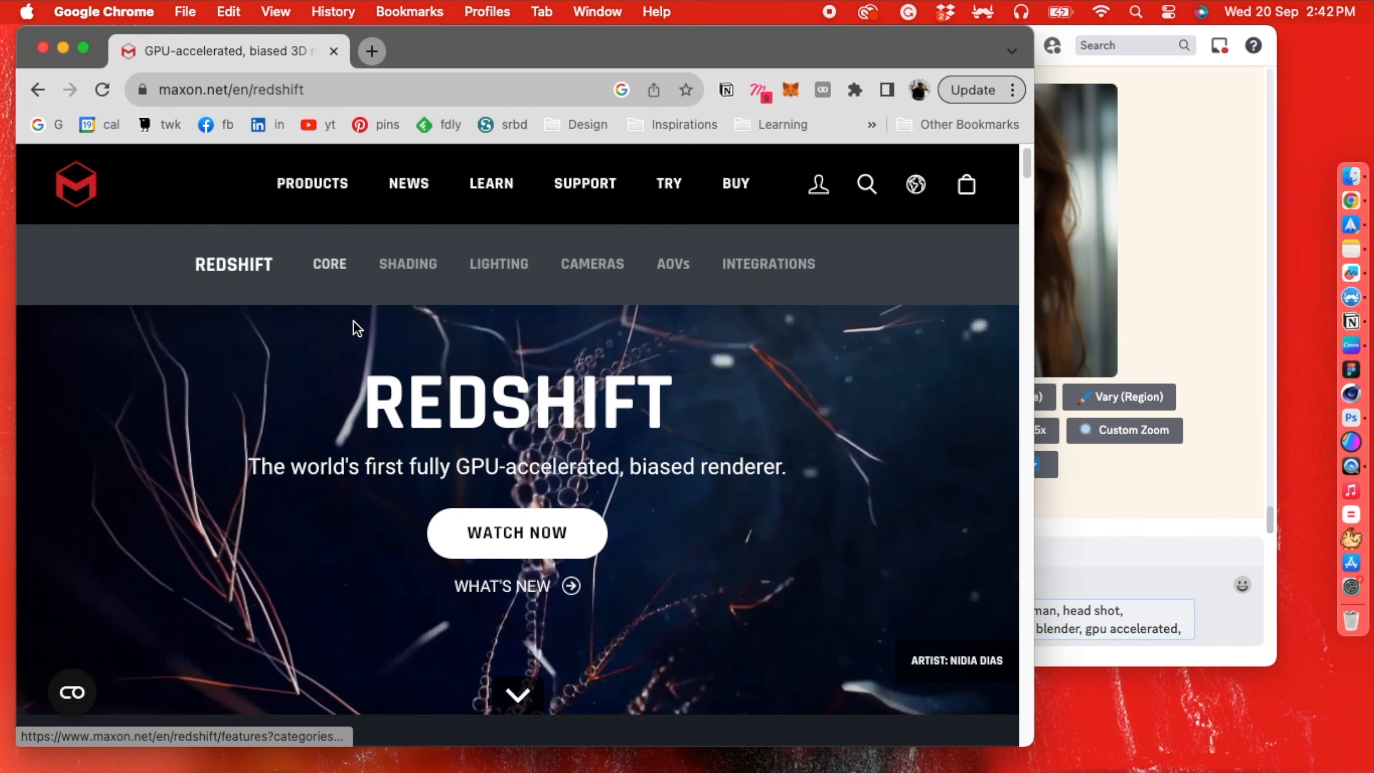
click(425, 265)
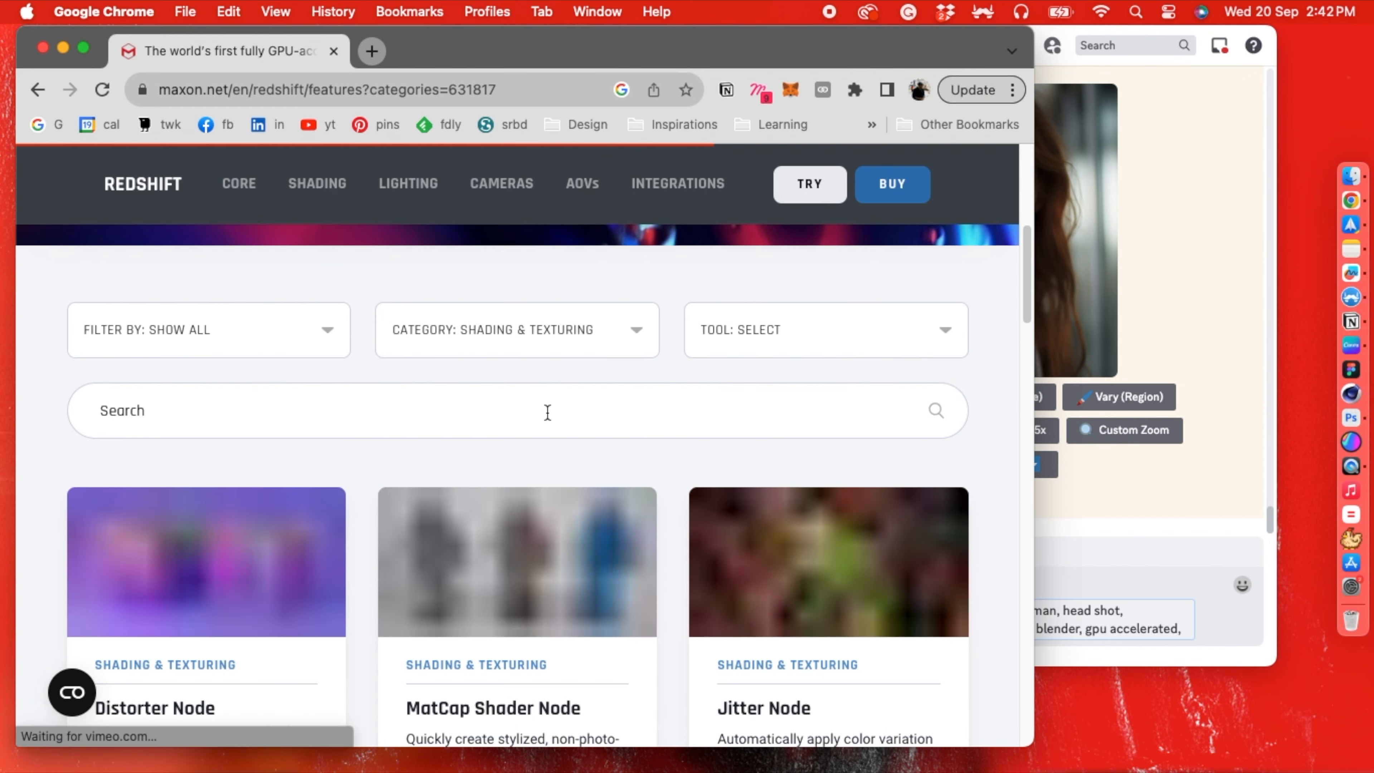
scroll(547, 412, down, 4)
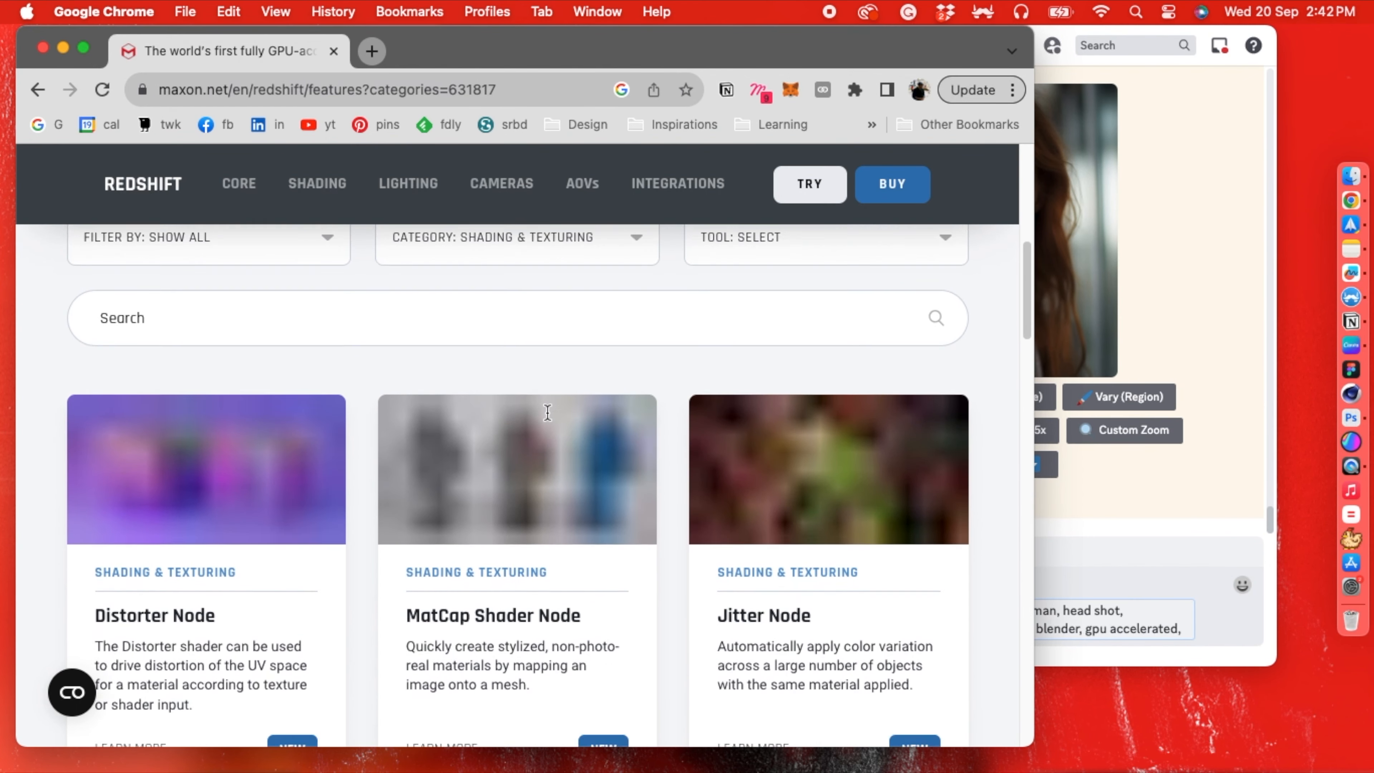
scroll(549, 421, down, 8)
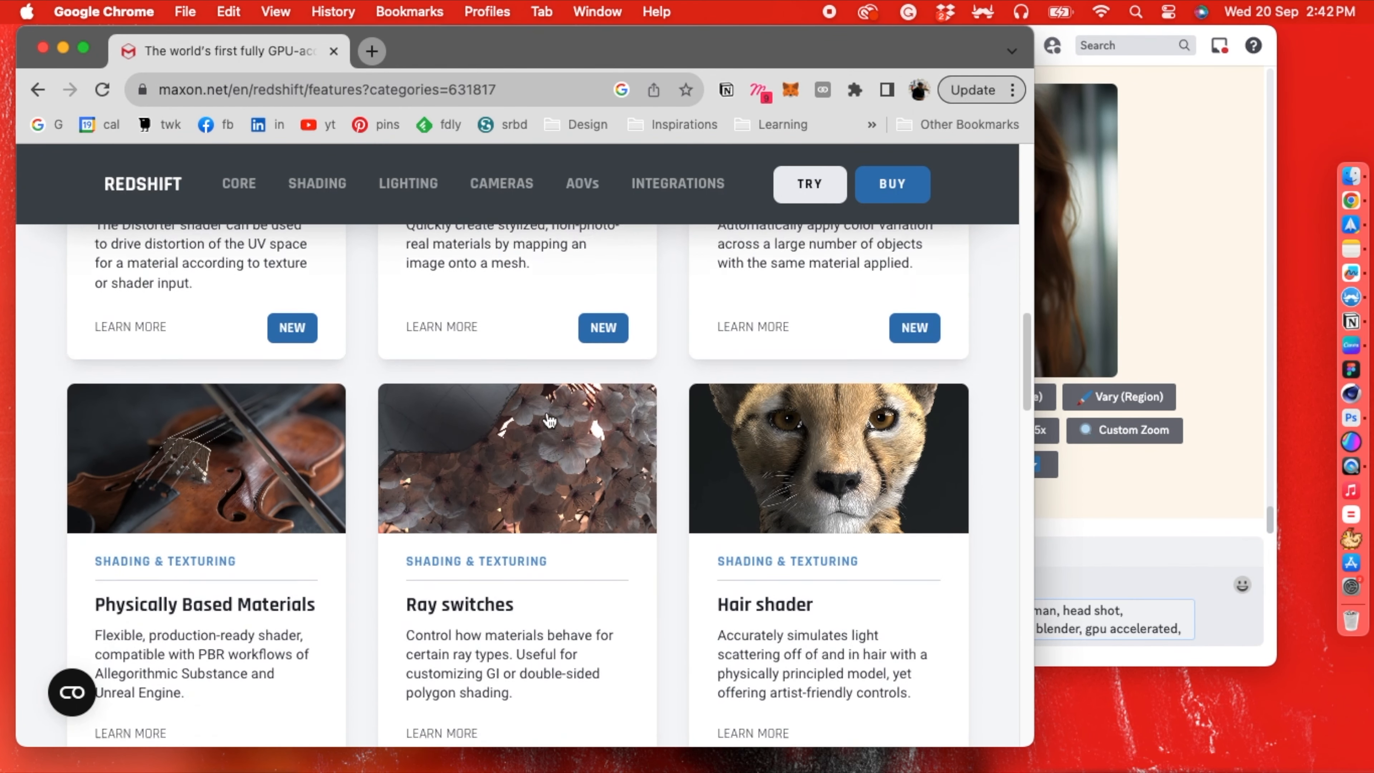
scroll(549, 420, down, 1)
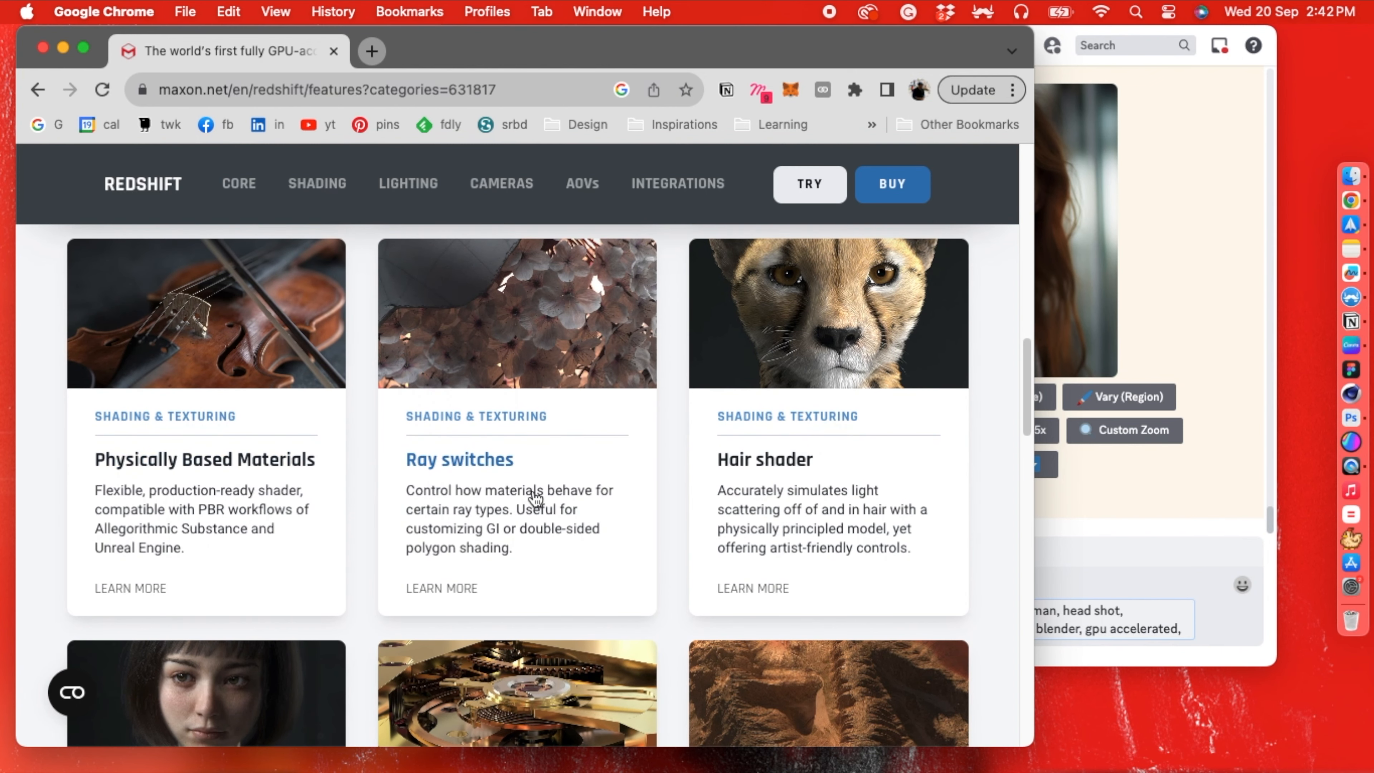
scroll(601, 467, down, 6)
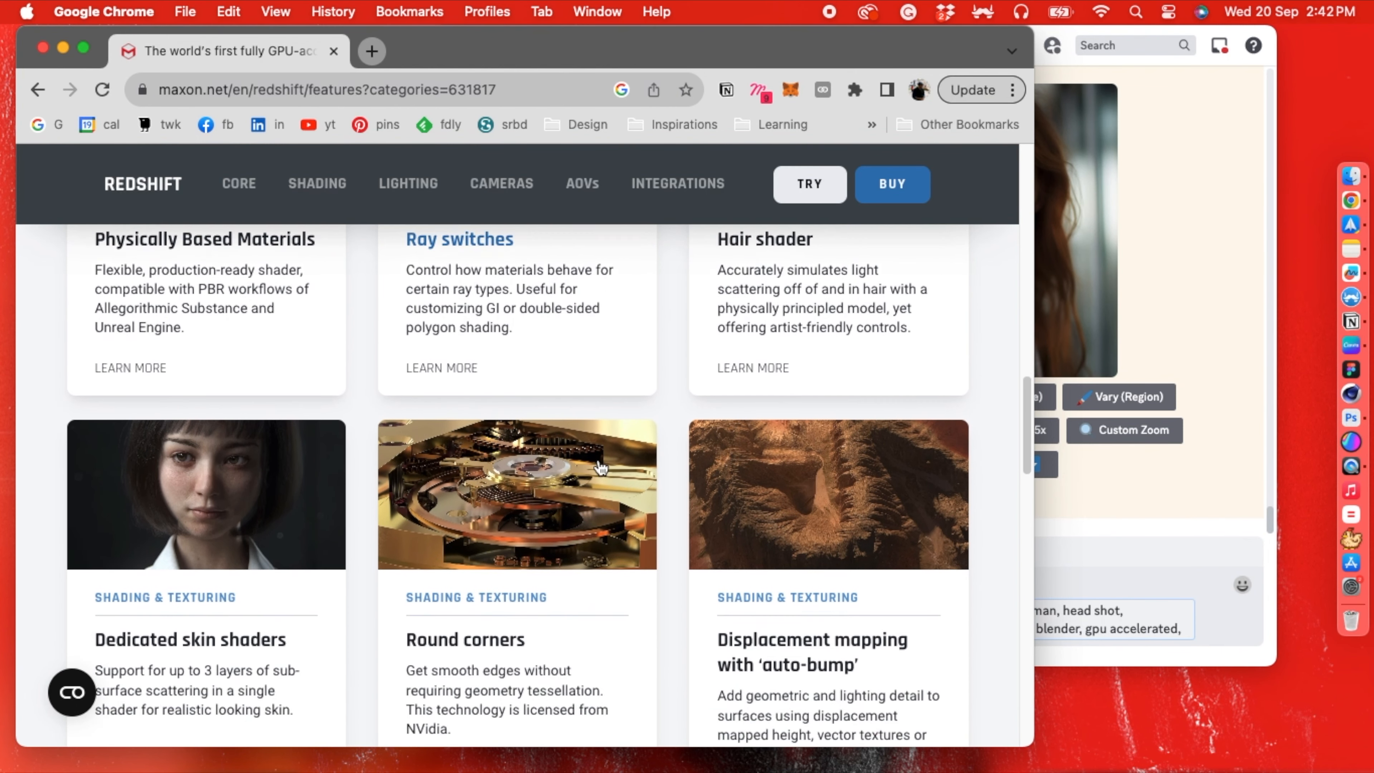
click(1162, 631)
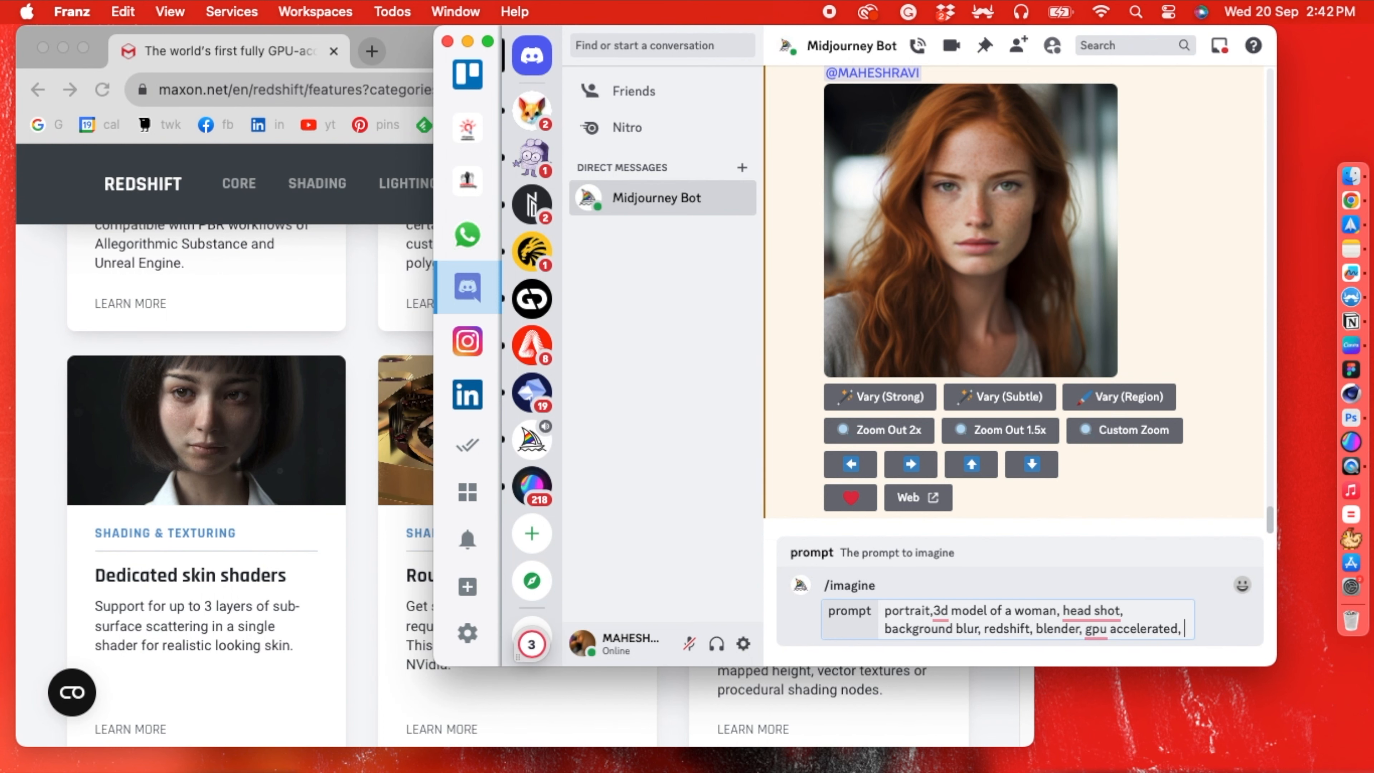
text(skin shader,)
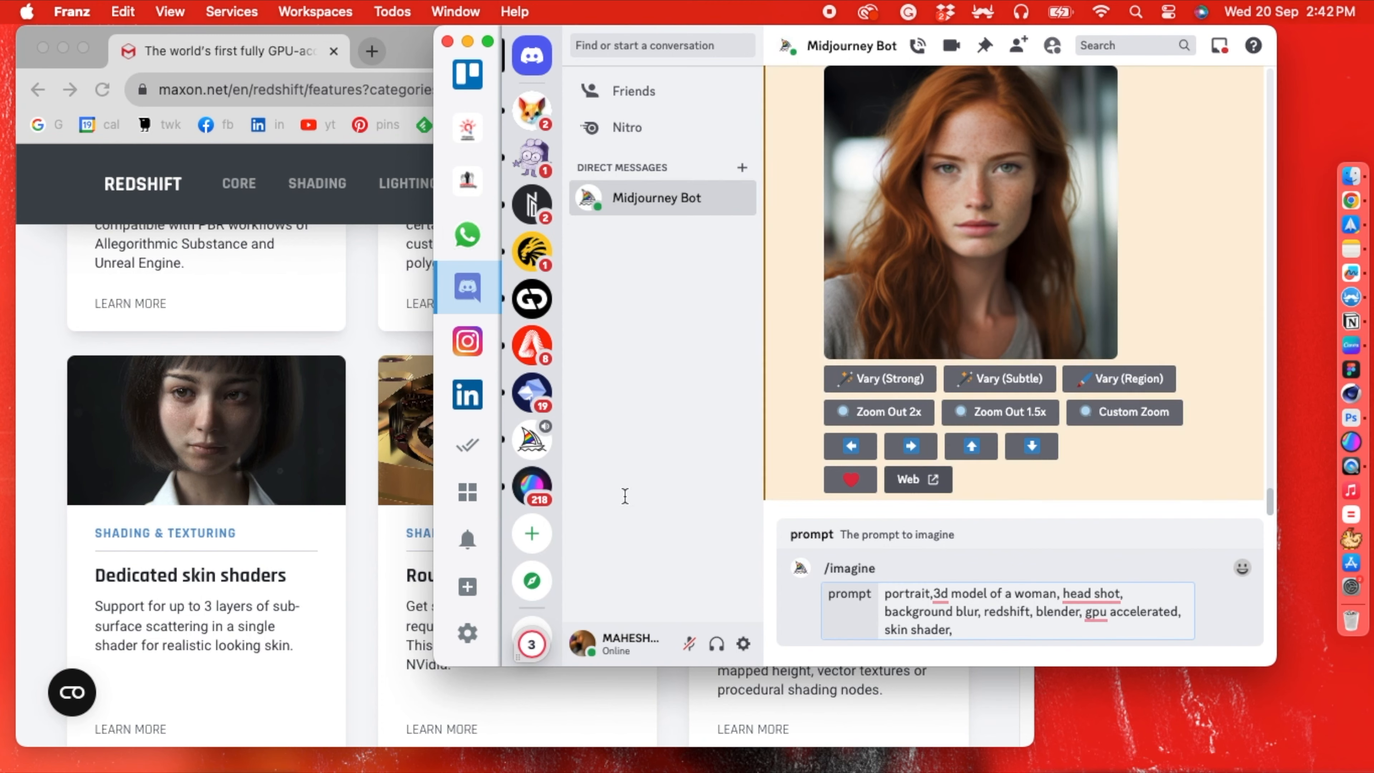
- Browse Redshift's Shading features in Chrome as far as displacement mapping, and add "displacement map," to the Midjourney prompt in Franz
click(303, 629)
scroll(513, 568, down, 2)
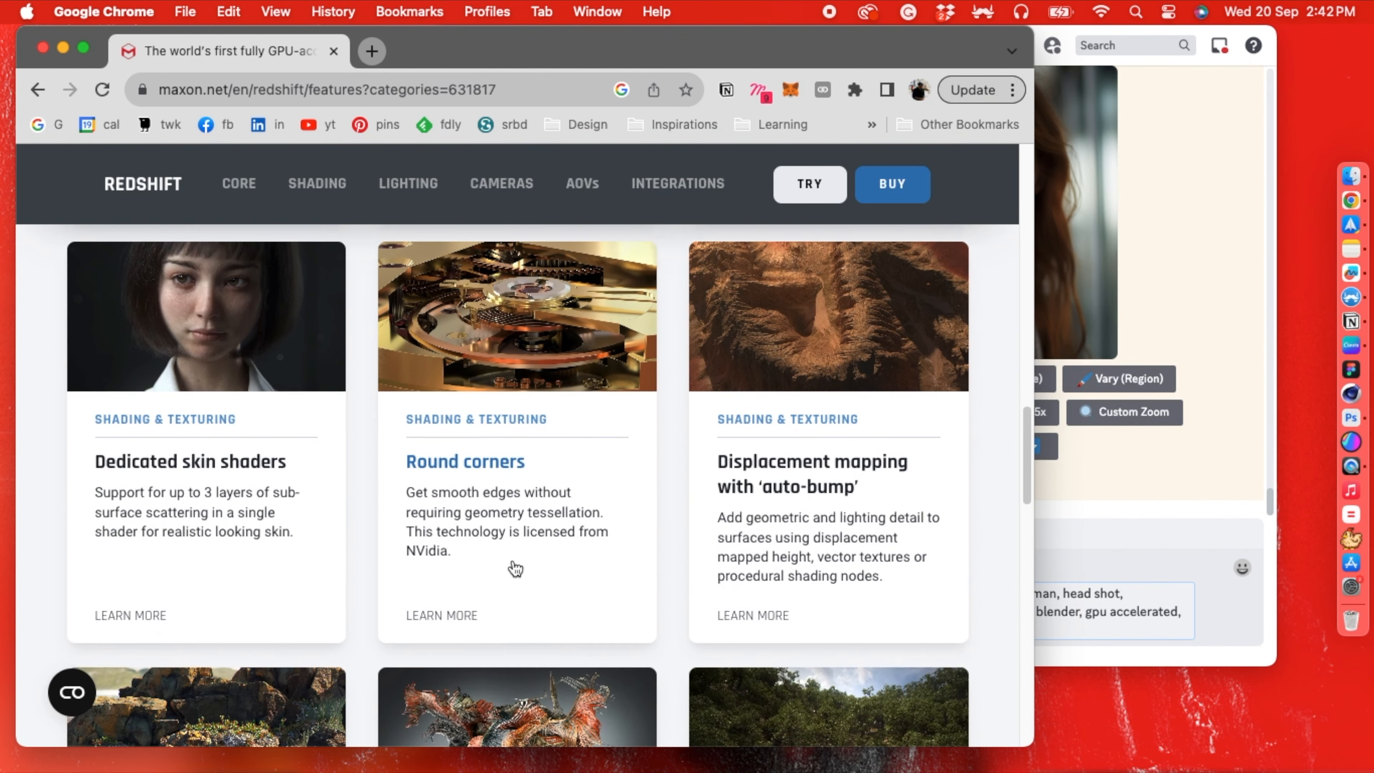
scroll(514, 568, down, 2)
click(1138, 653)
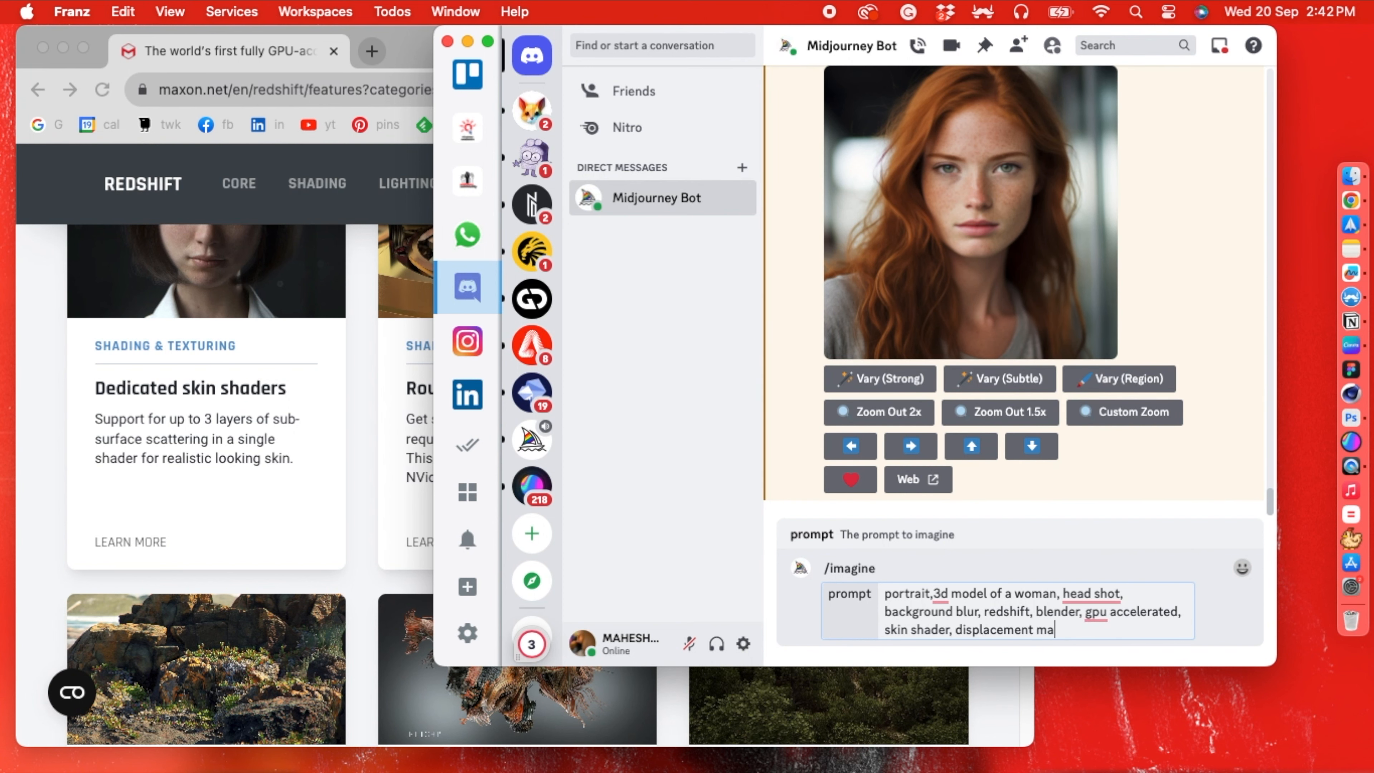
- Check the texturing entries among Redshift's Shading features in Chrome, and add "textured," to the end of the prompt in Franz
click(309, 475)
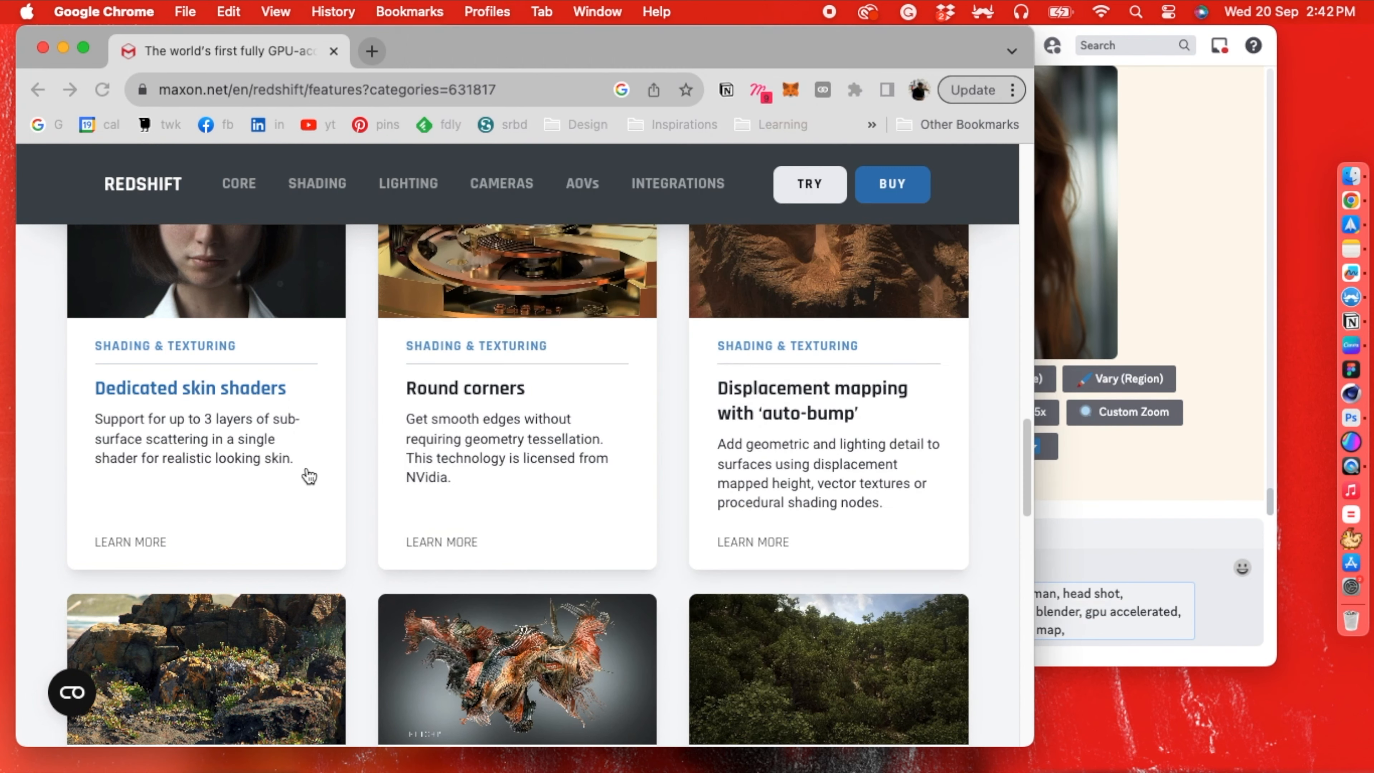
scroll(310, 476, down, 6)
scroll(309, 476, down, 9)
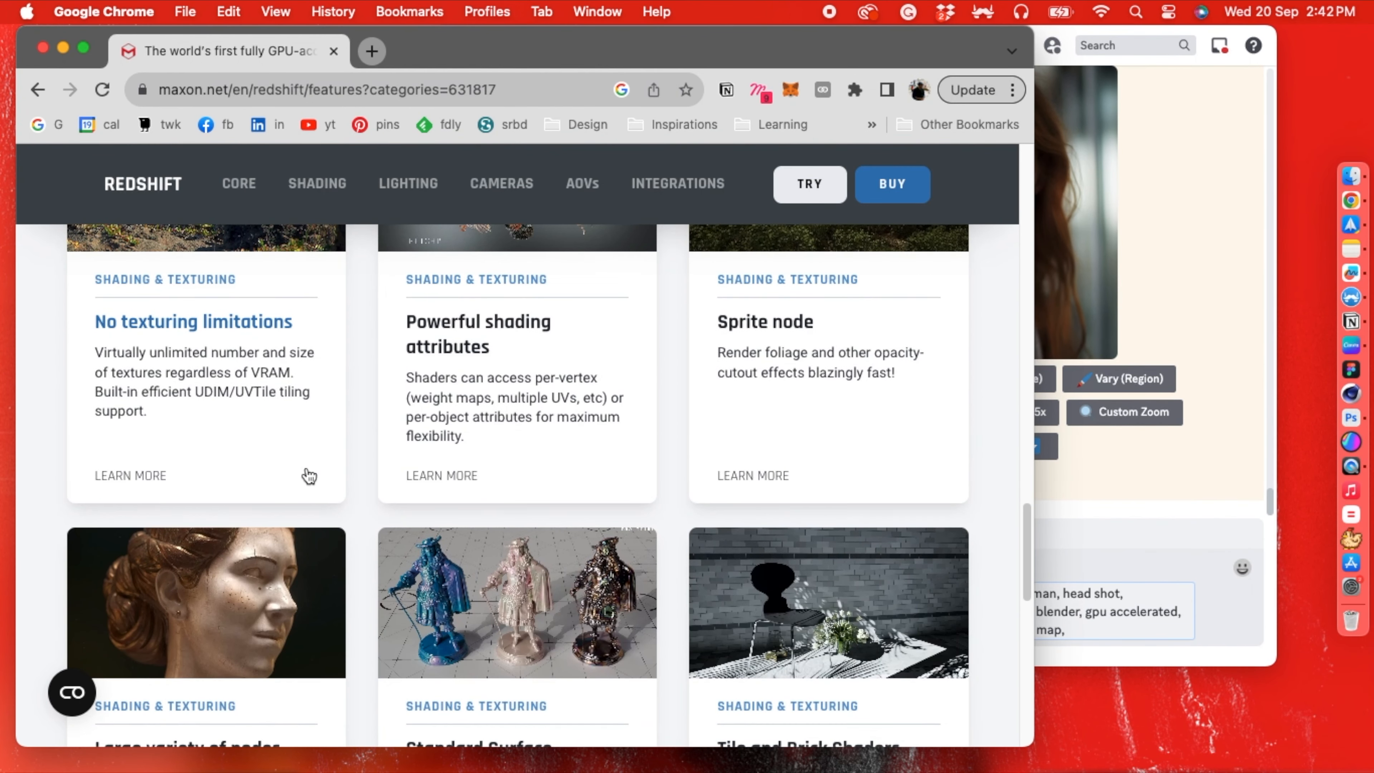
scroll(418, 389, up, 6)
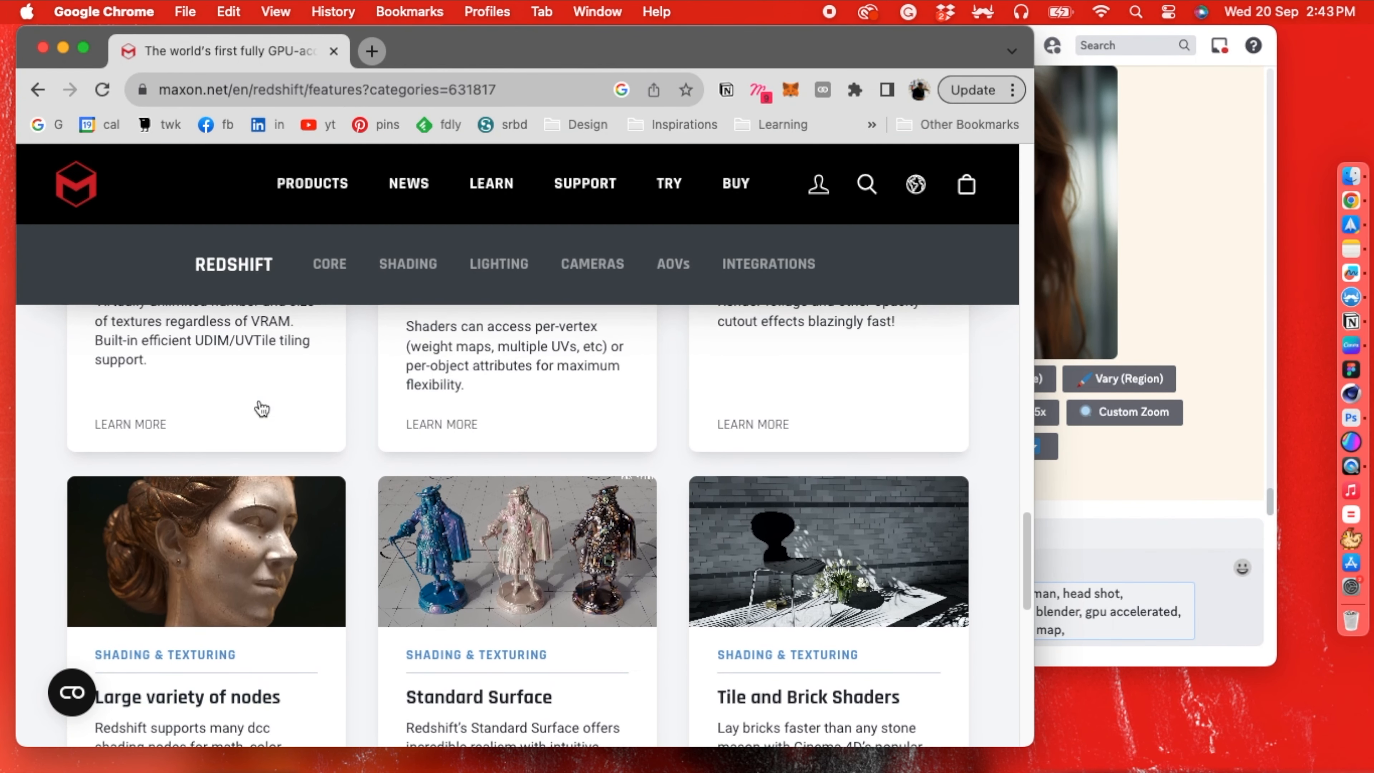
click(1127, 649)
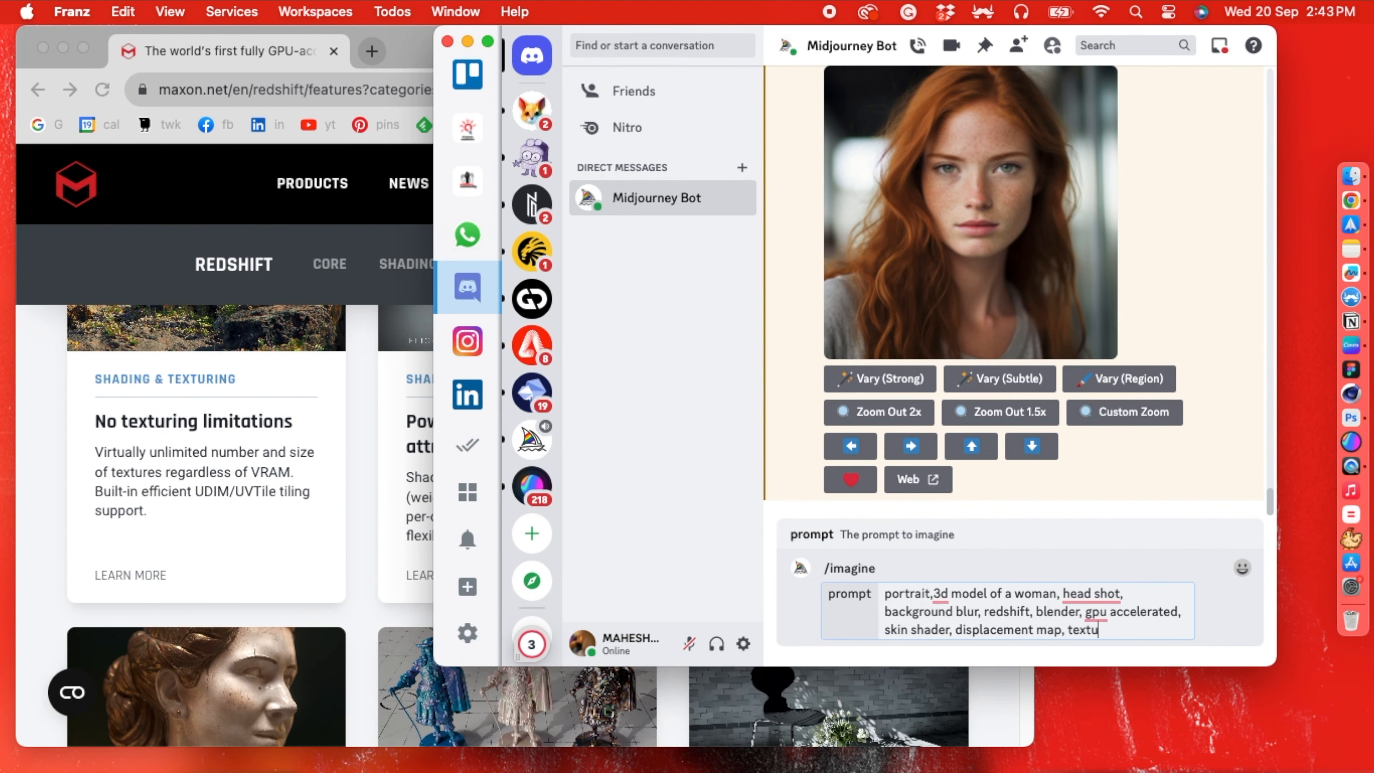
- Look through the remaining Shading features in Chrome, from the node and surface entries to the Flakes Shader
click(323, 520)
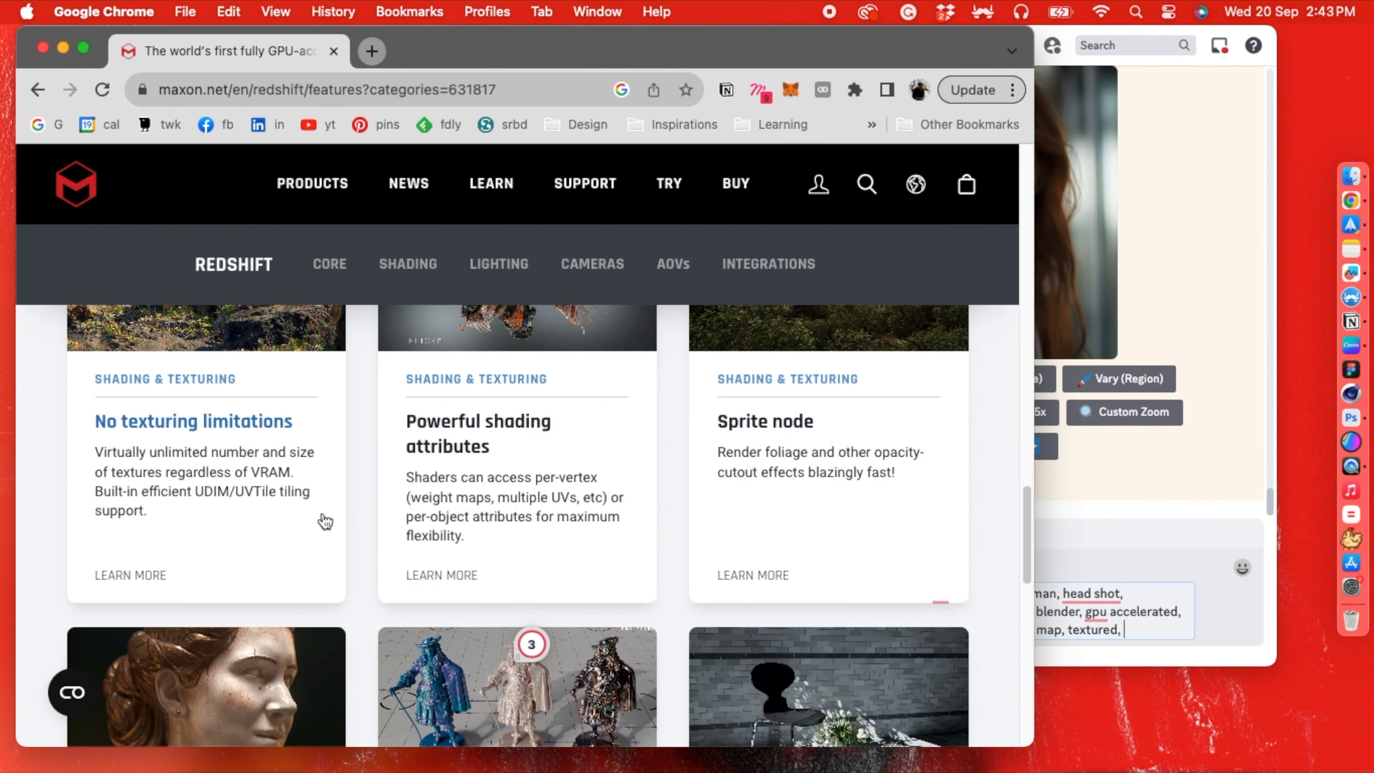
scroll(325, 519, down, 8)
scroll(326, 521, down, 3)
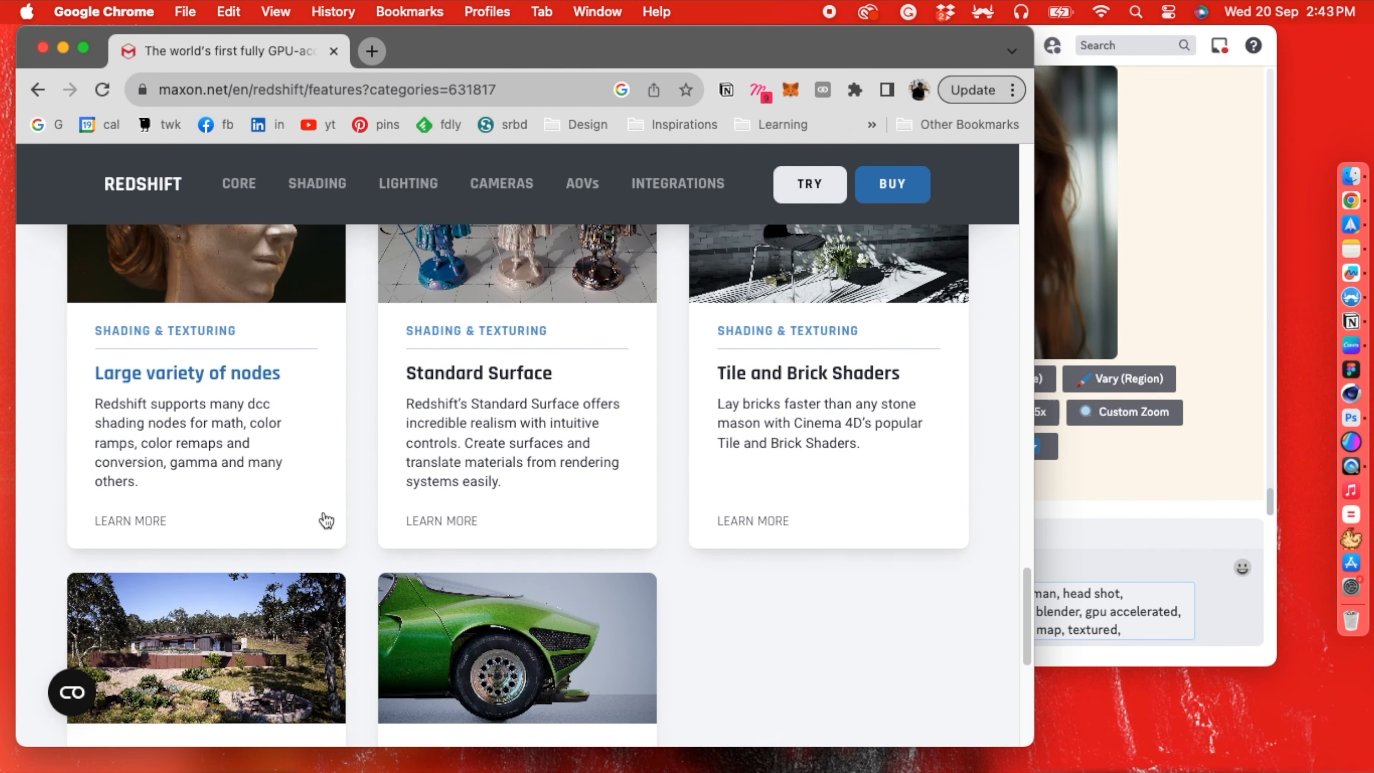
scroll(326, 520, down, 3)
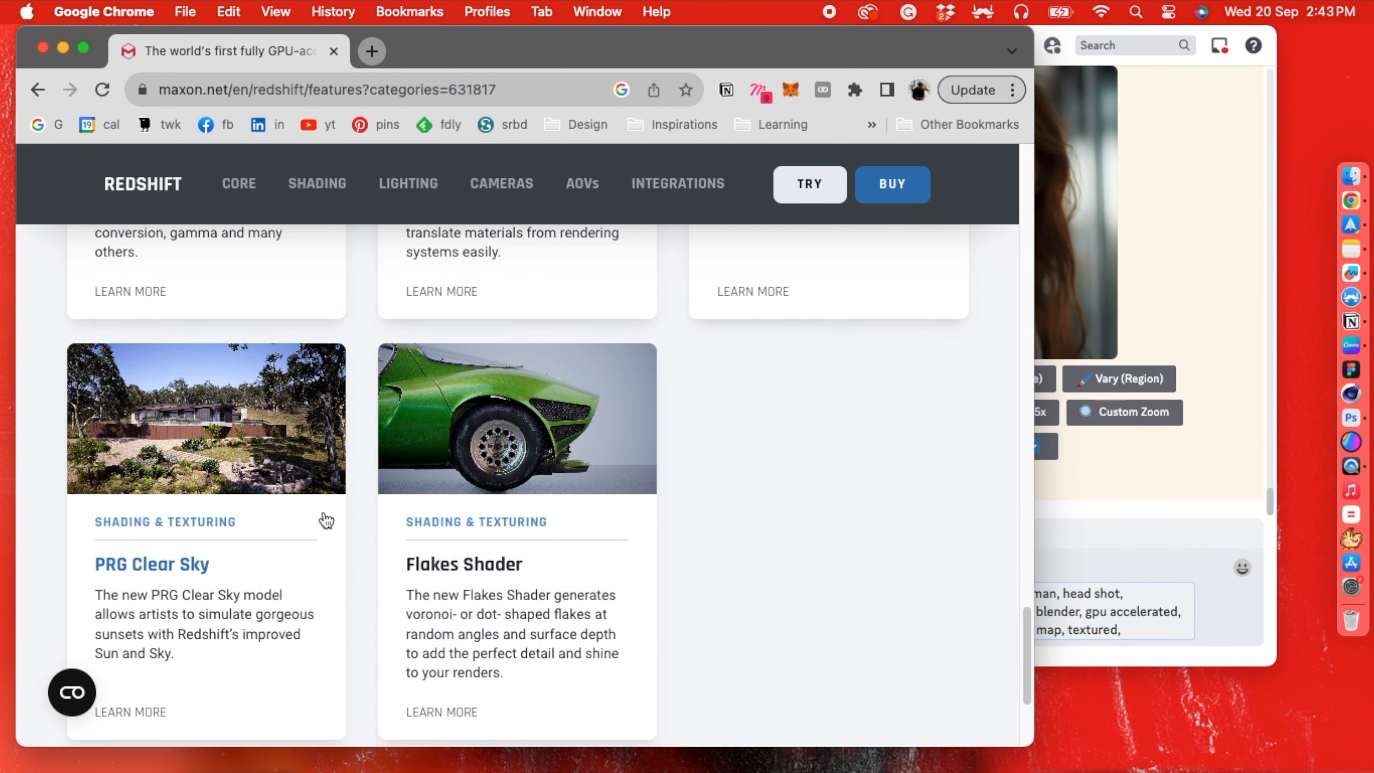
scroll(327, 521, down, 2)
scroll(327, 521, up, 20)
- Browse Redshift's Lighting features in Chrome for the volumetric lighting entry, and add "volumetric lighting" to the prompt in Franz
click(499, 264)
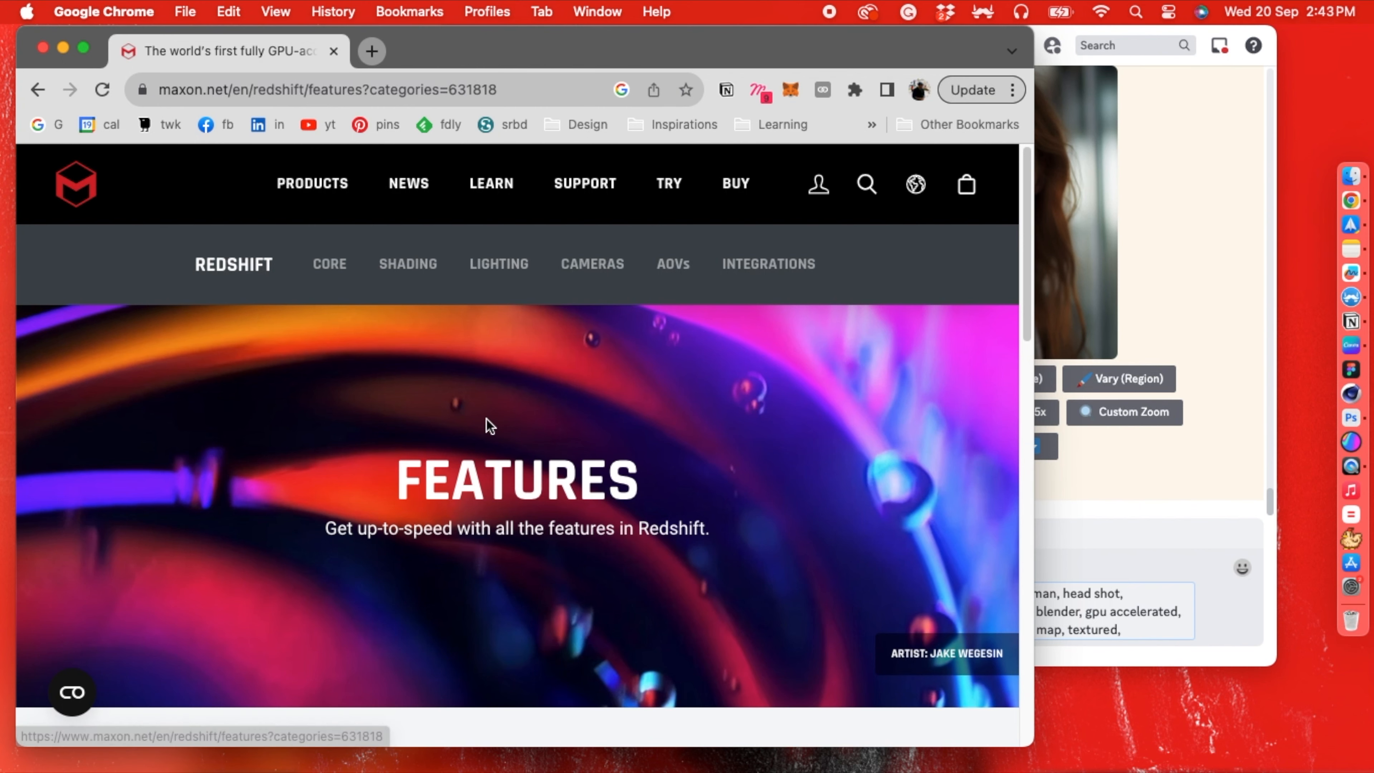
scroll(487, 425, down, 3)
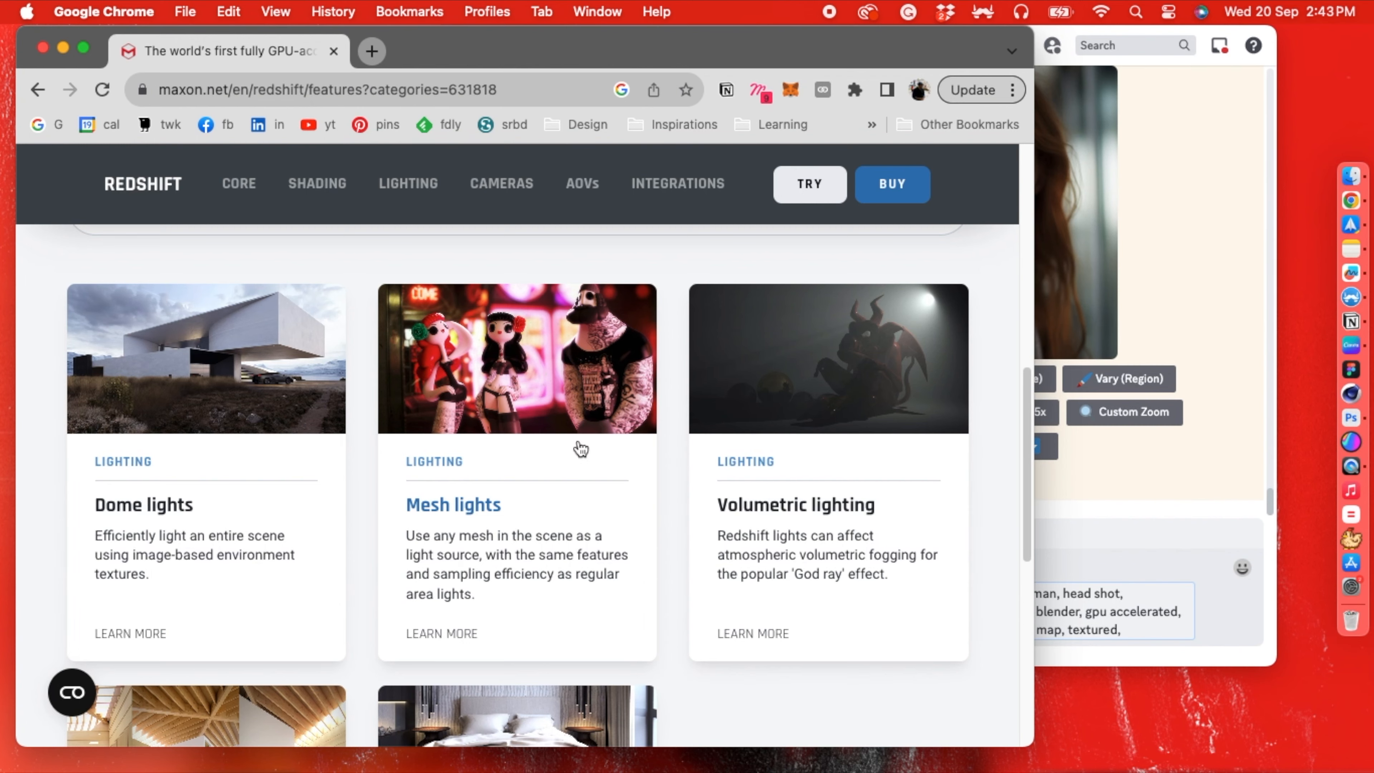
scroll(577, 448, down, 1)
click(1166, 643)
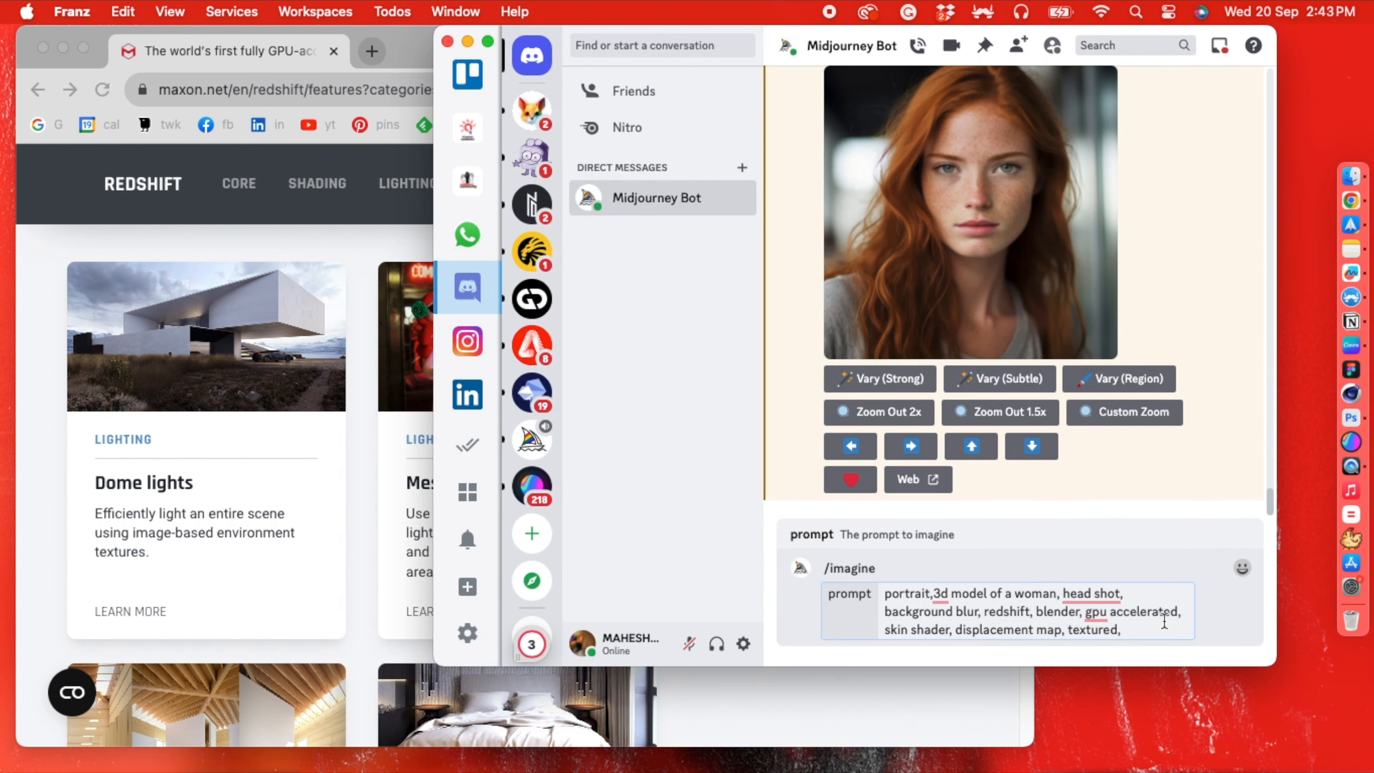
text(volumetric lighting)
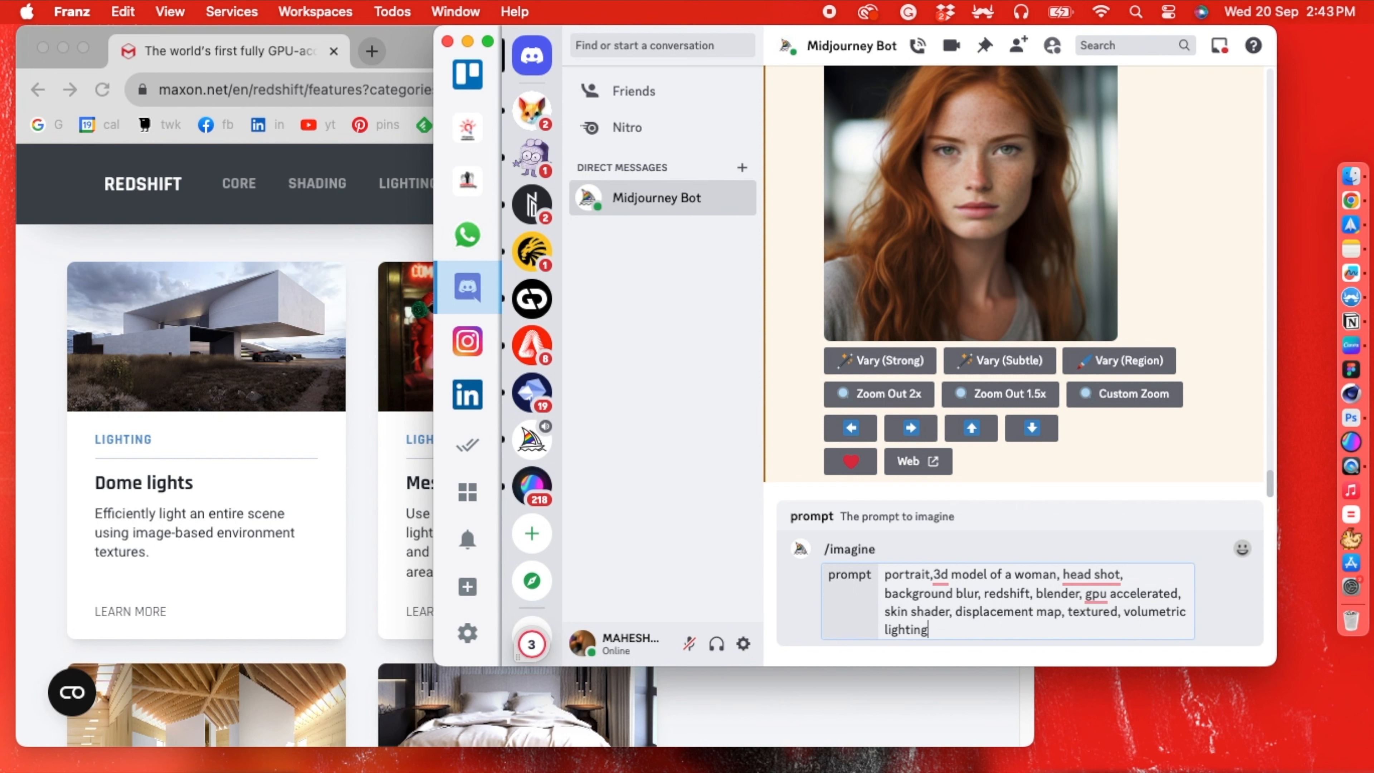
- End the prompt with ".--v5.2" and submit it to Midjourney
text(. --)
key(BackSpace)
key(BackSpace)
key(BackSpace)
text(--v5.2)
key(Return)
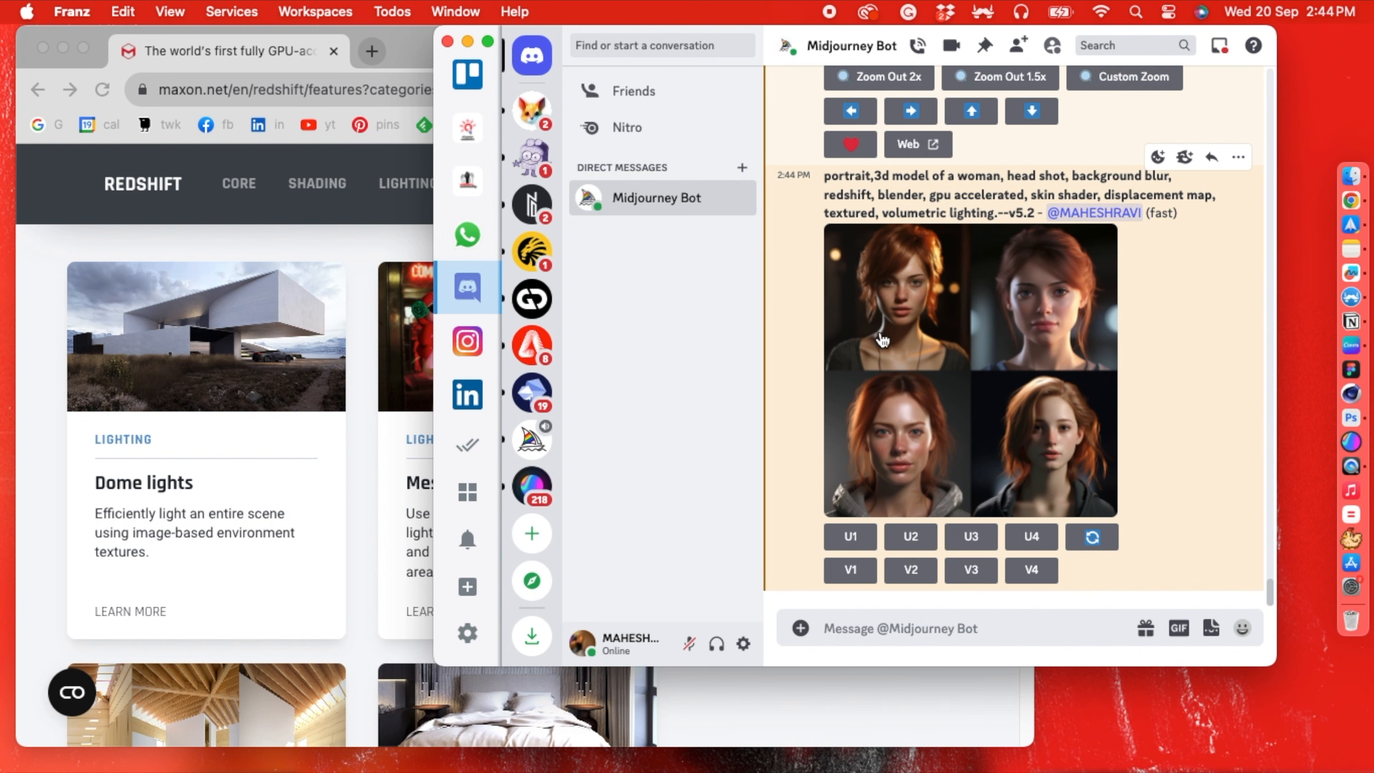
- Upscale the third portrait of the new image grid and compare it with the earlier photographic portrait of the freckled woman
click(968, 536)
click(982, 327)
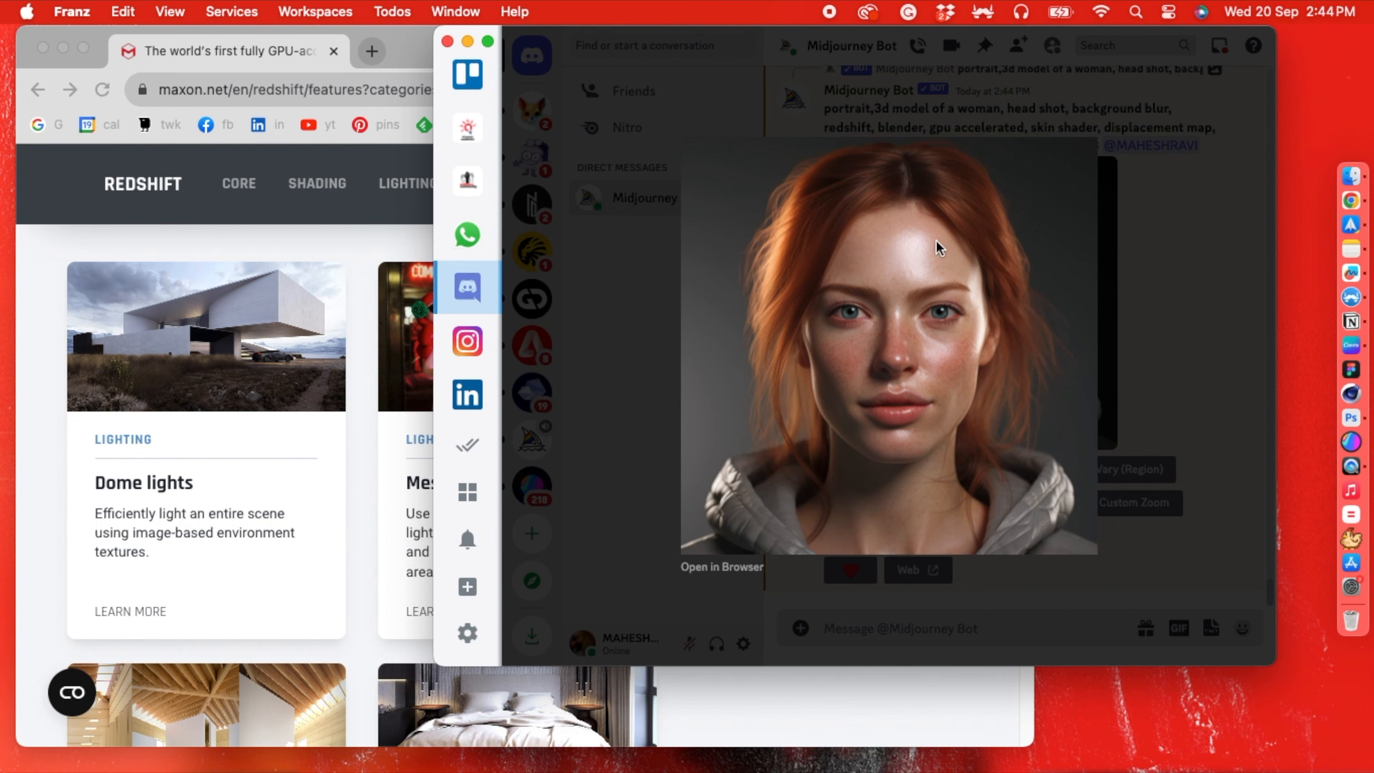
click(1136, 260)
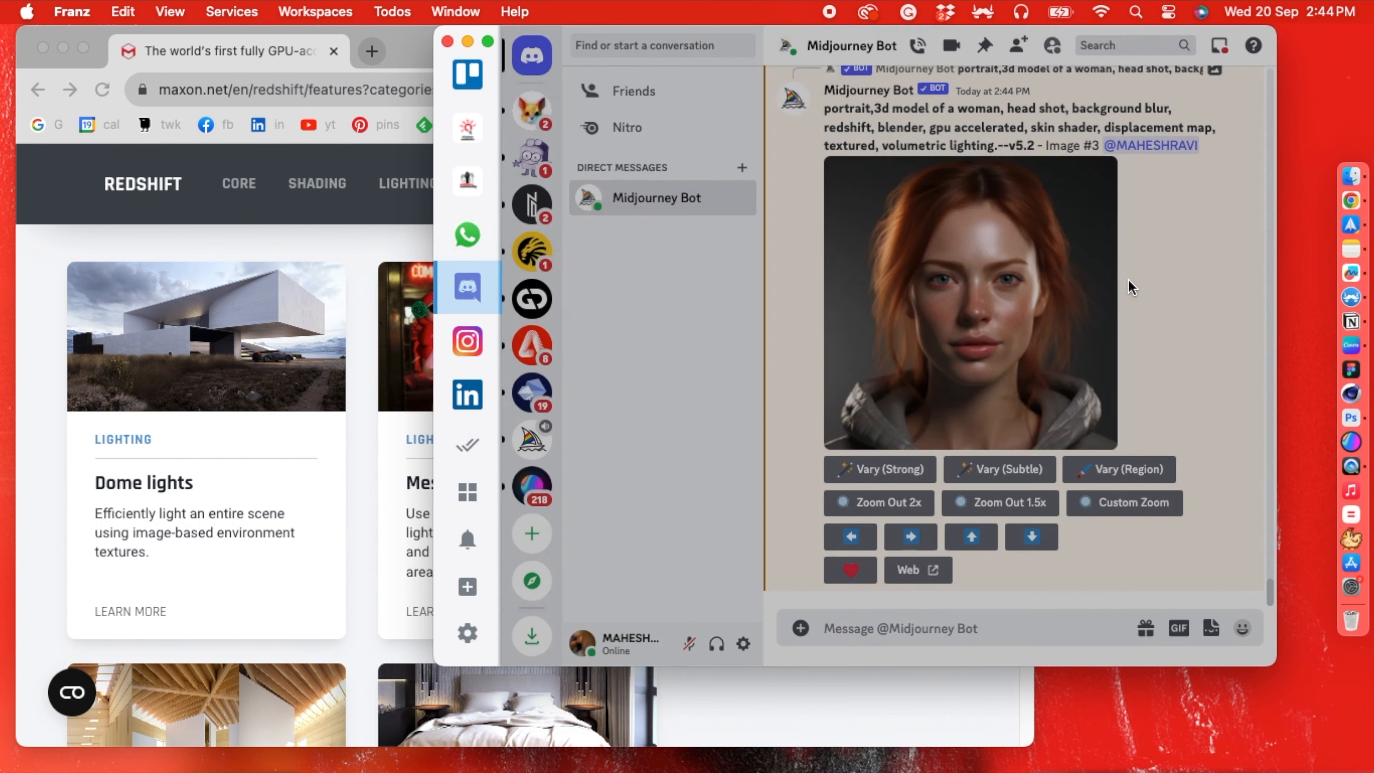
scroll(1023, 388, up, 15)
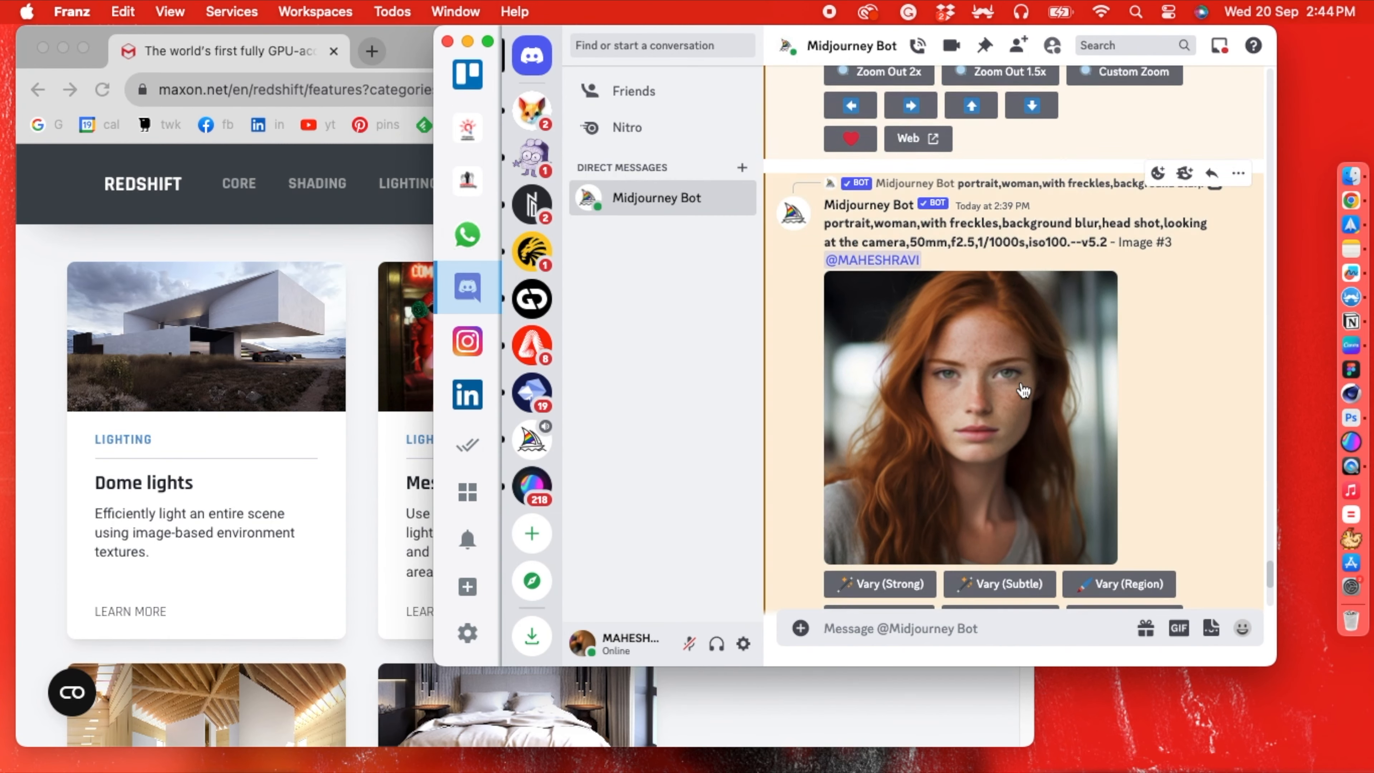
scroll(1023, 388, down, 20)
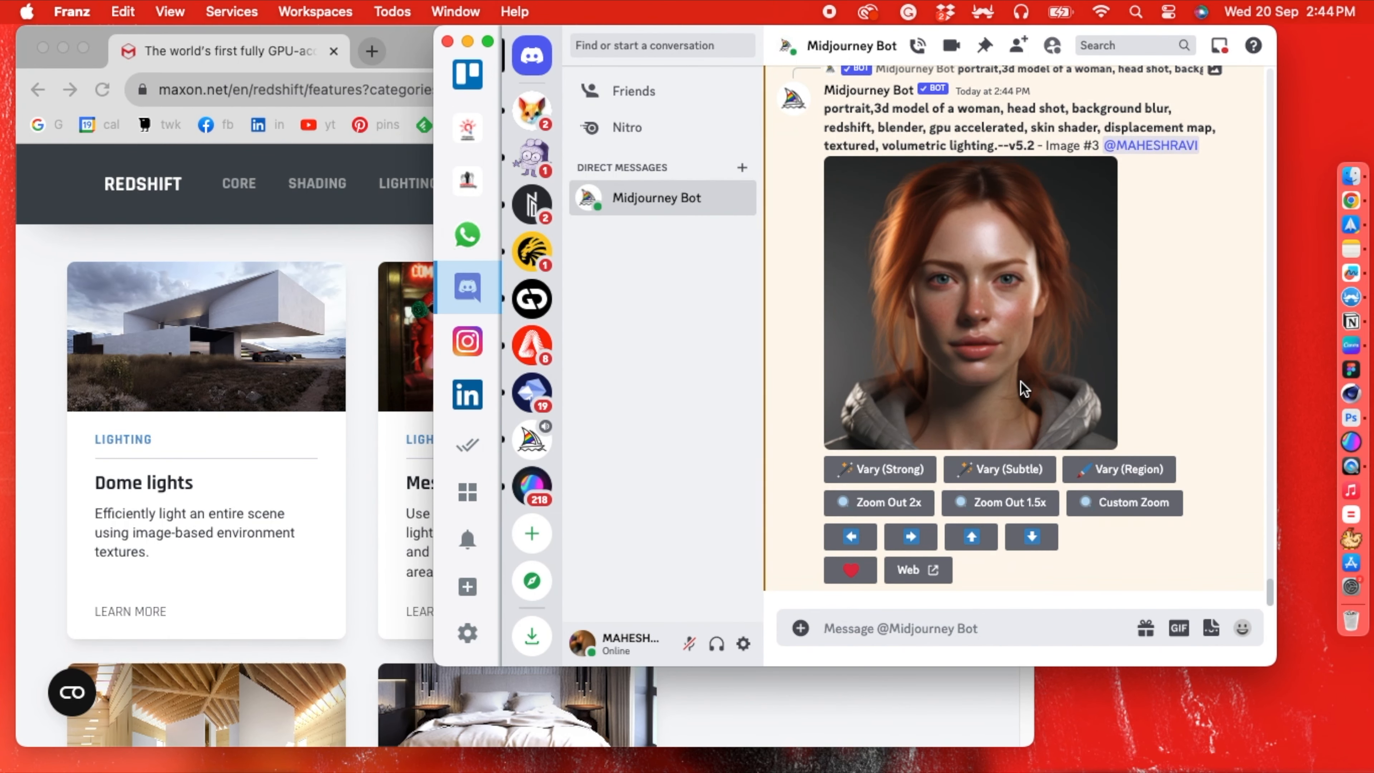
- Open the upscaled 3D-model portrait in Chrome and reposition the browser window on the desktop
click(951, 319)
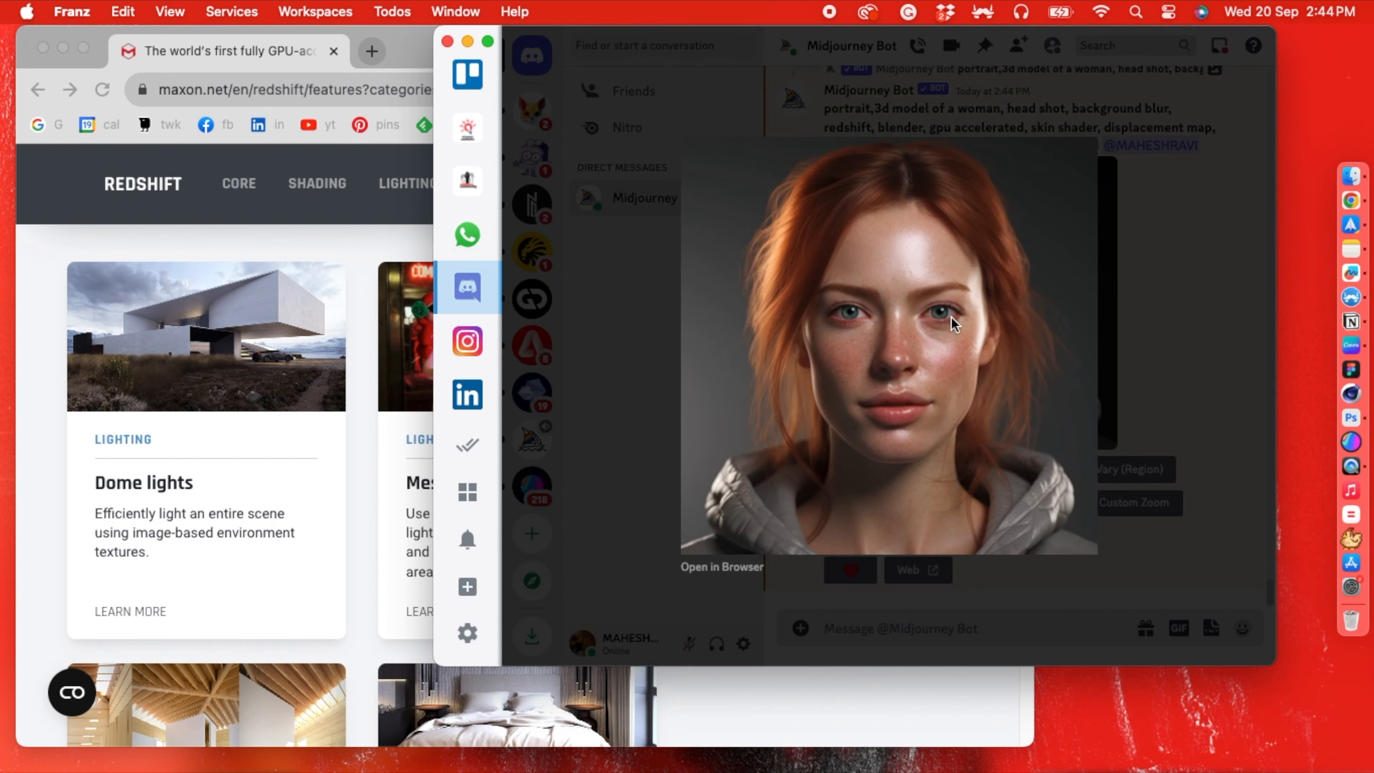
click(735, 567)
drag(687, 46, 965, 45)
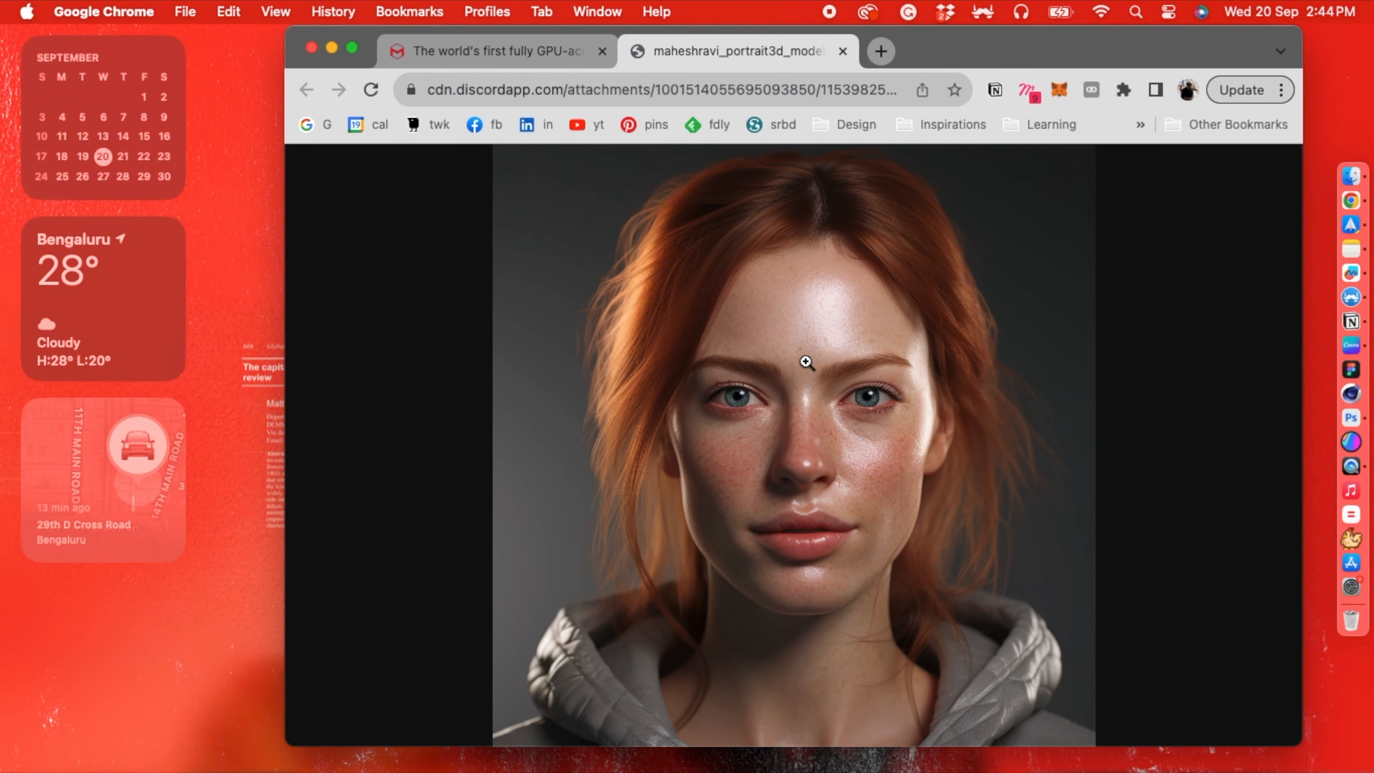
- Examine the portrait's face at full size for skin texture and lighting detail, ending with the whole image fitted to the window
click(803, 359)
scroll(813, 381, down, 5)
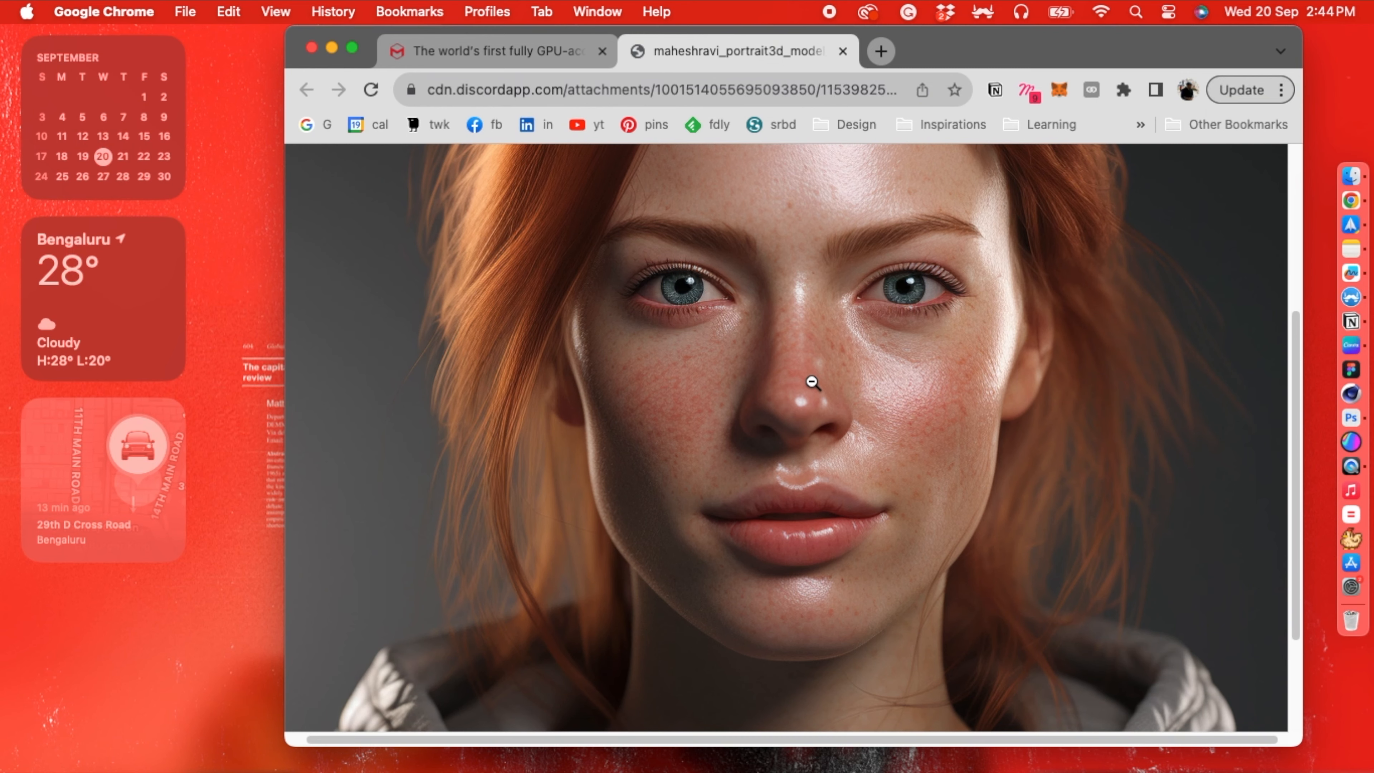
scroll(812, 382, up, 5)
scroll(812, 382, down, 5)
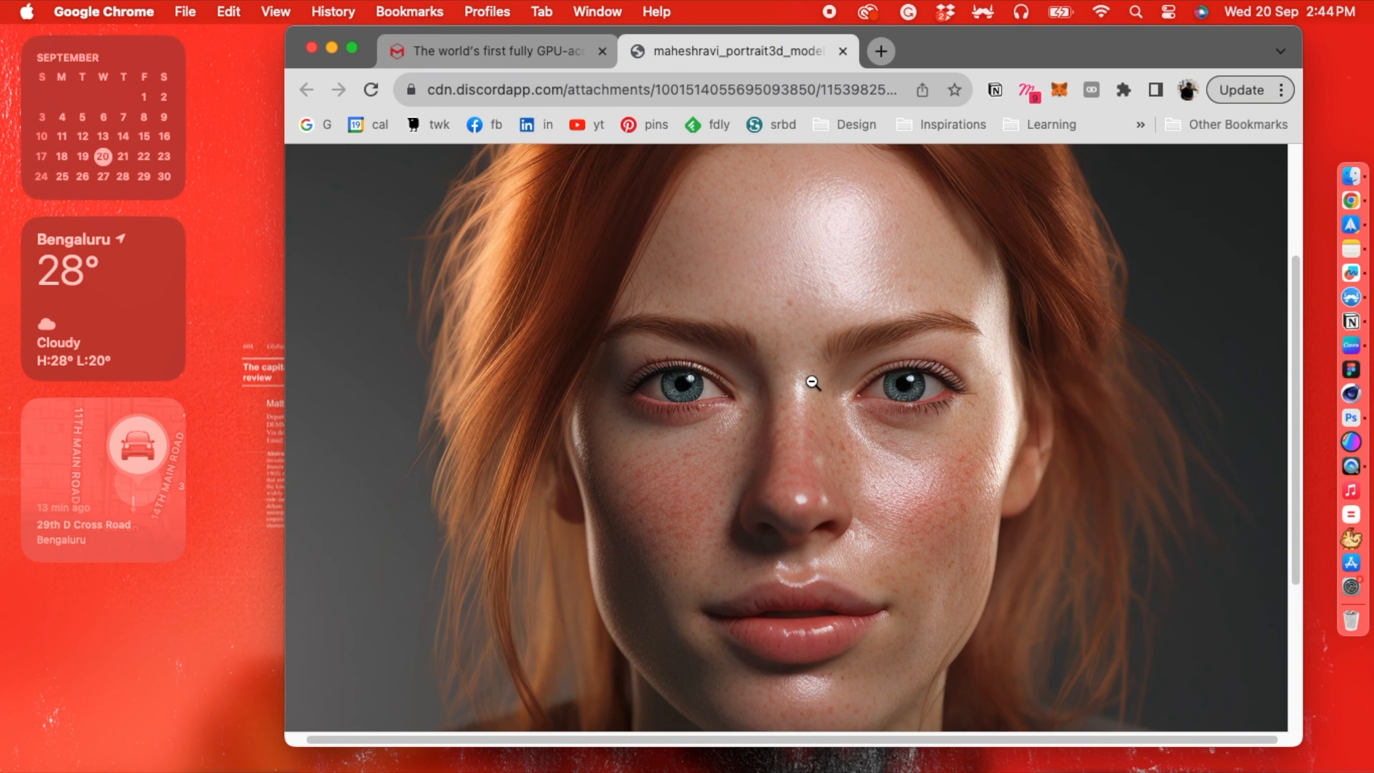
scroll(812, 382, up, 5)
click(824, 335)
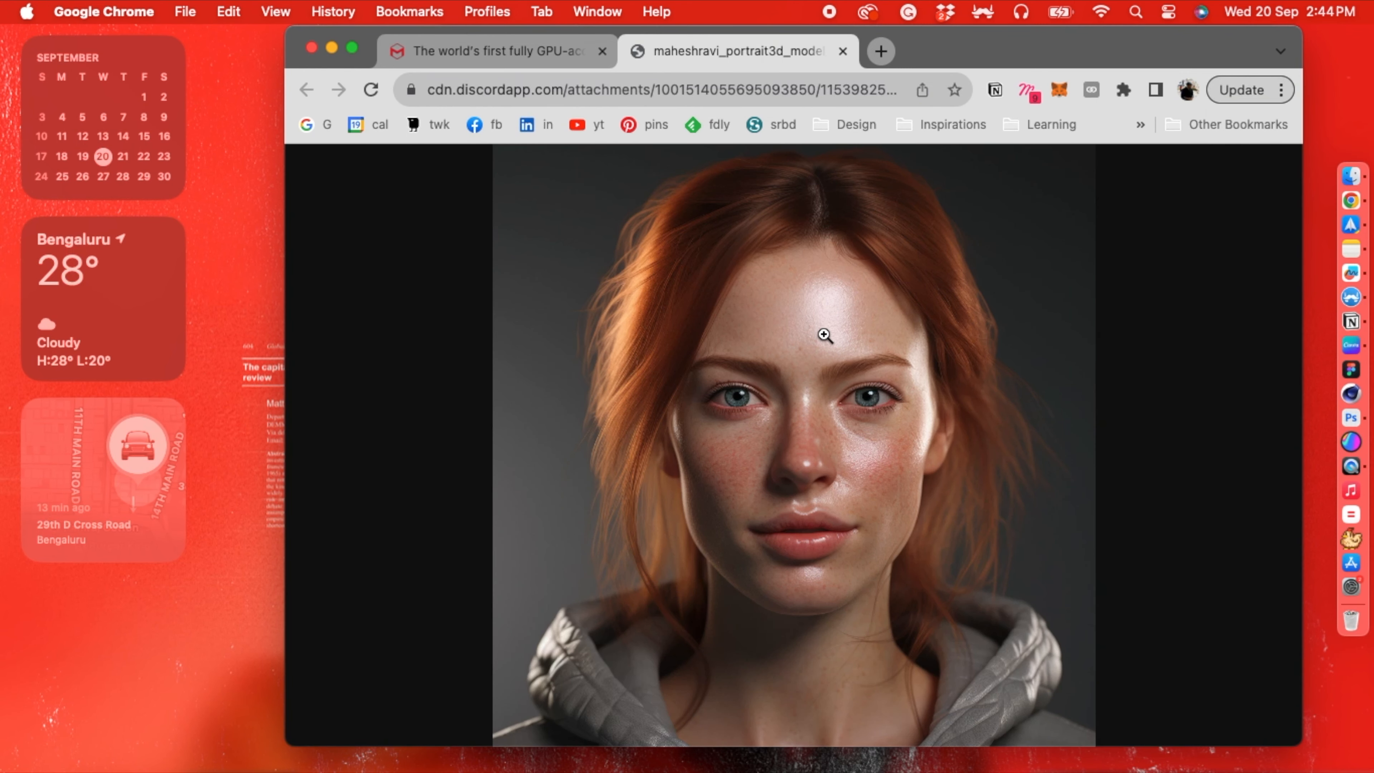